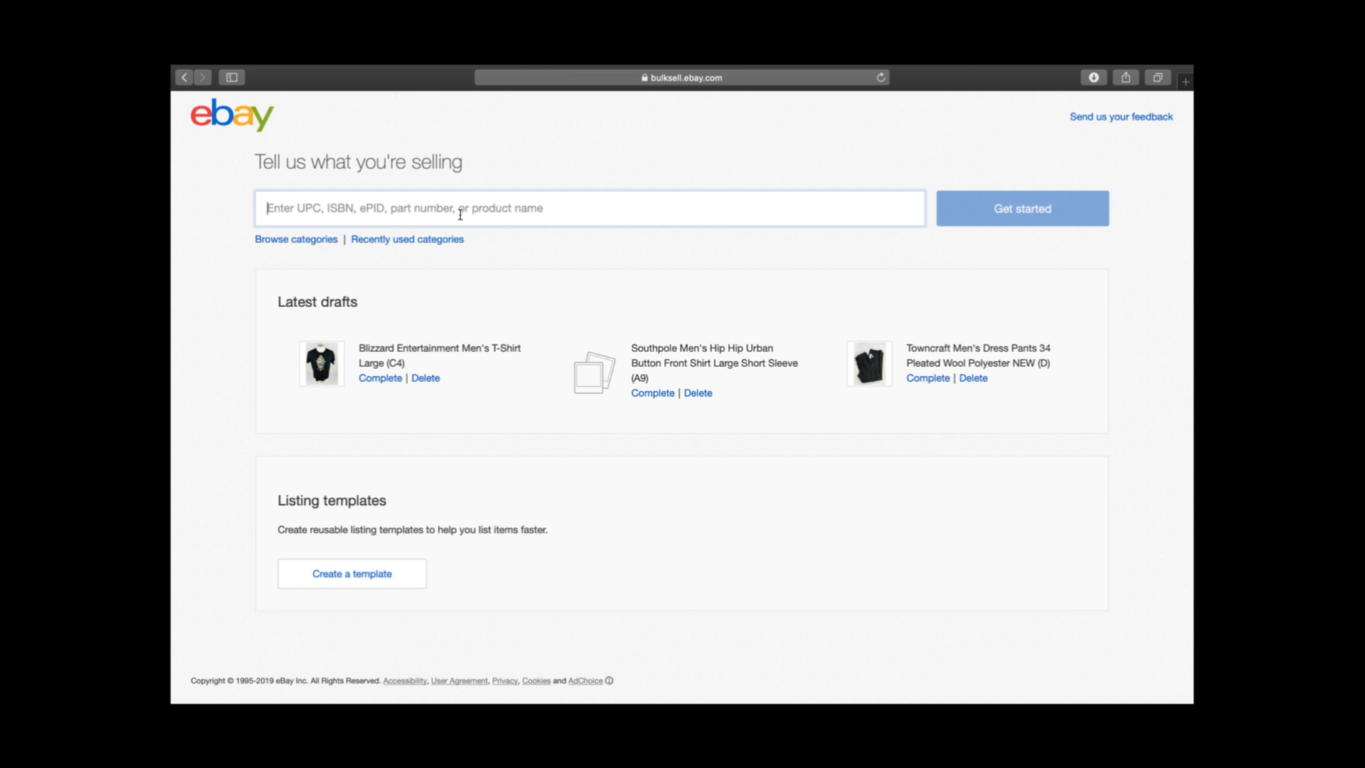
# - Start a listing for "Tiger Woods Mens Golf Polo XL" and continue without selecting a catalogue product
pyautogui.write('T')
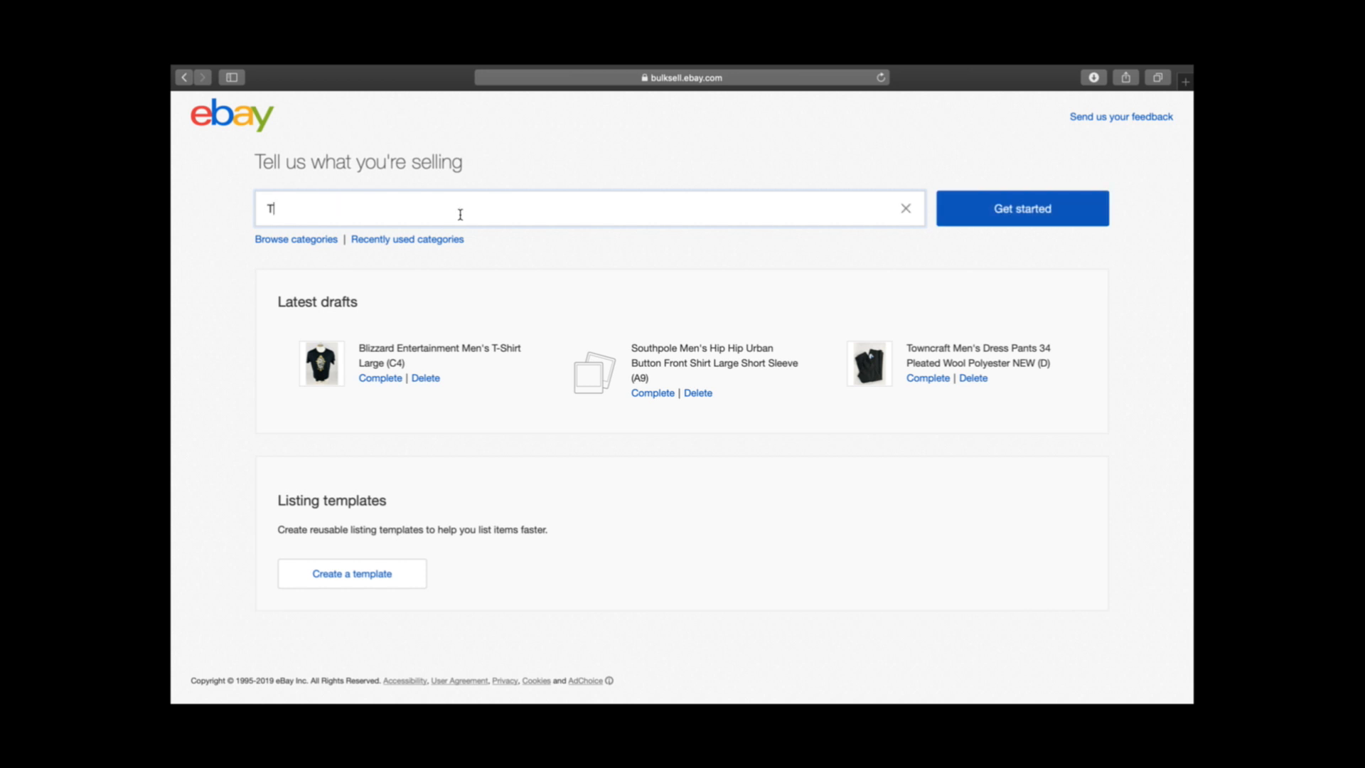
pyautogui.write('iger Woods Mens Gold')
pyautogui.press('BackSpace')
pyautogui.write('g')
pyautogui.press('BackSpace')
pyautogui.write('f Polo')
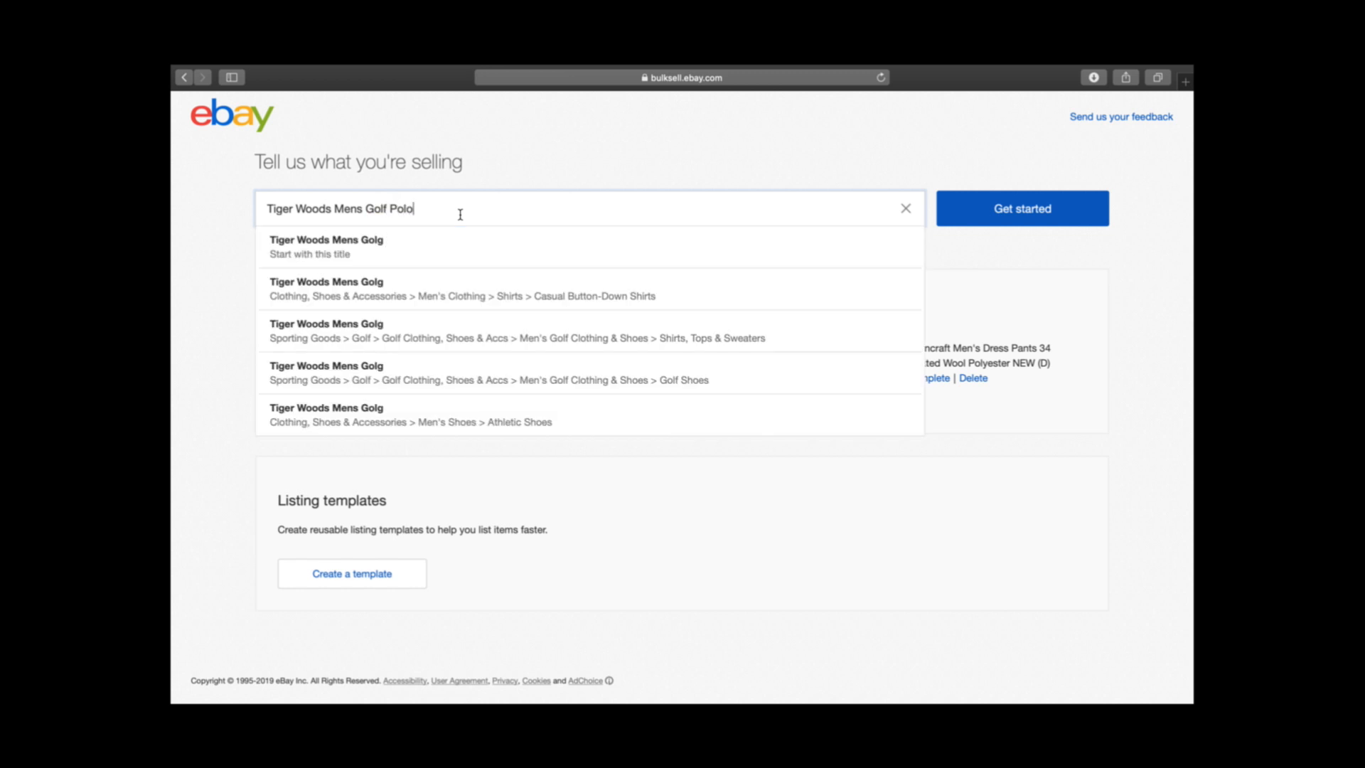
pyautogui.write(' XL')
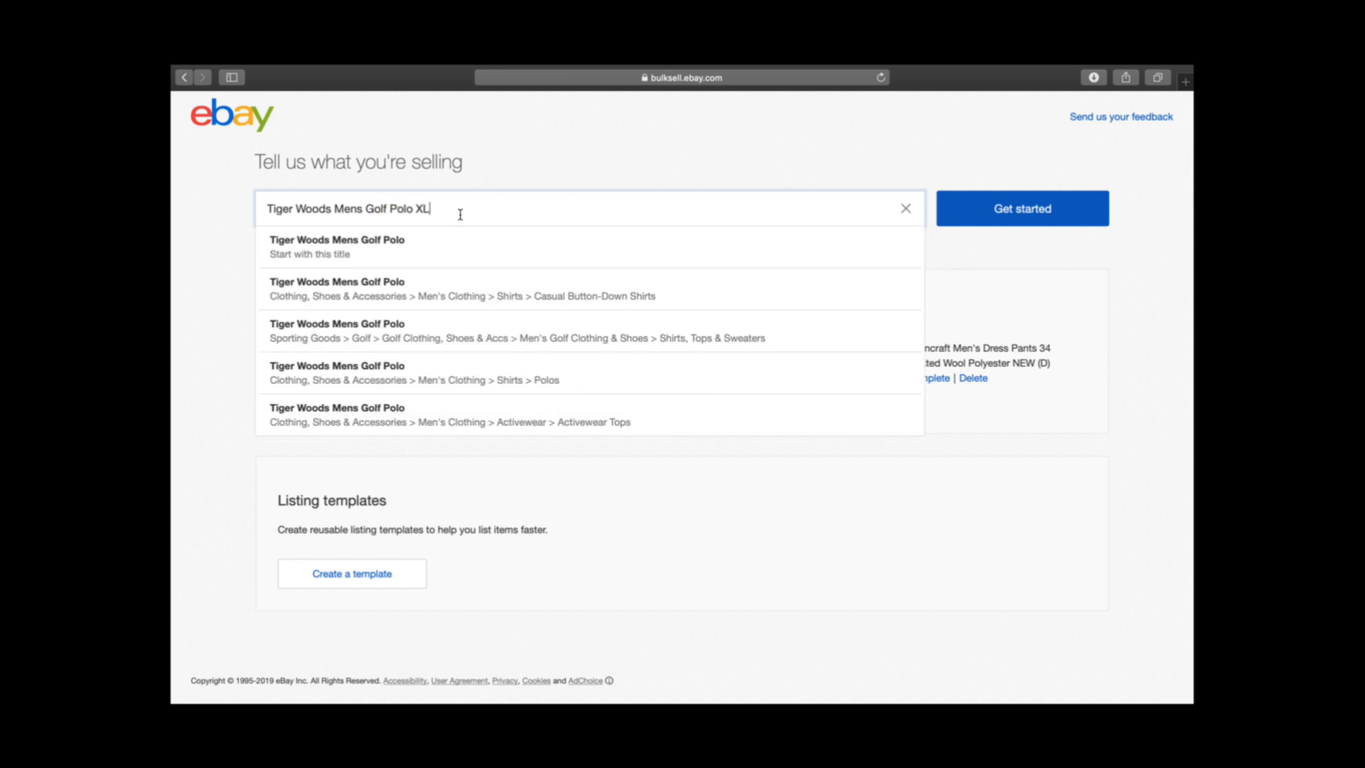
pyautogui.press('Return')
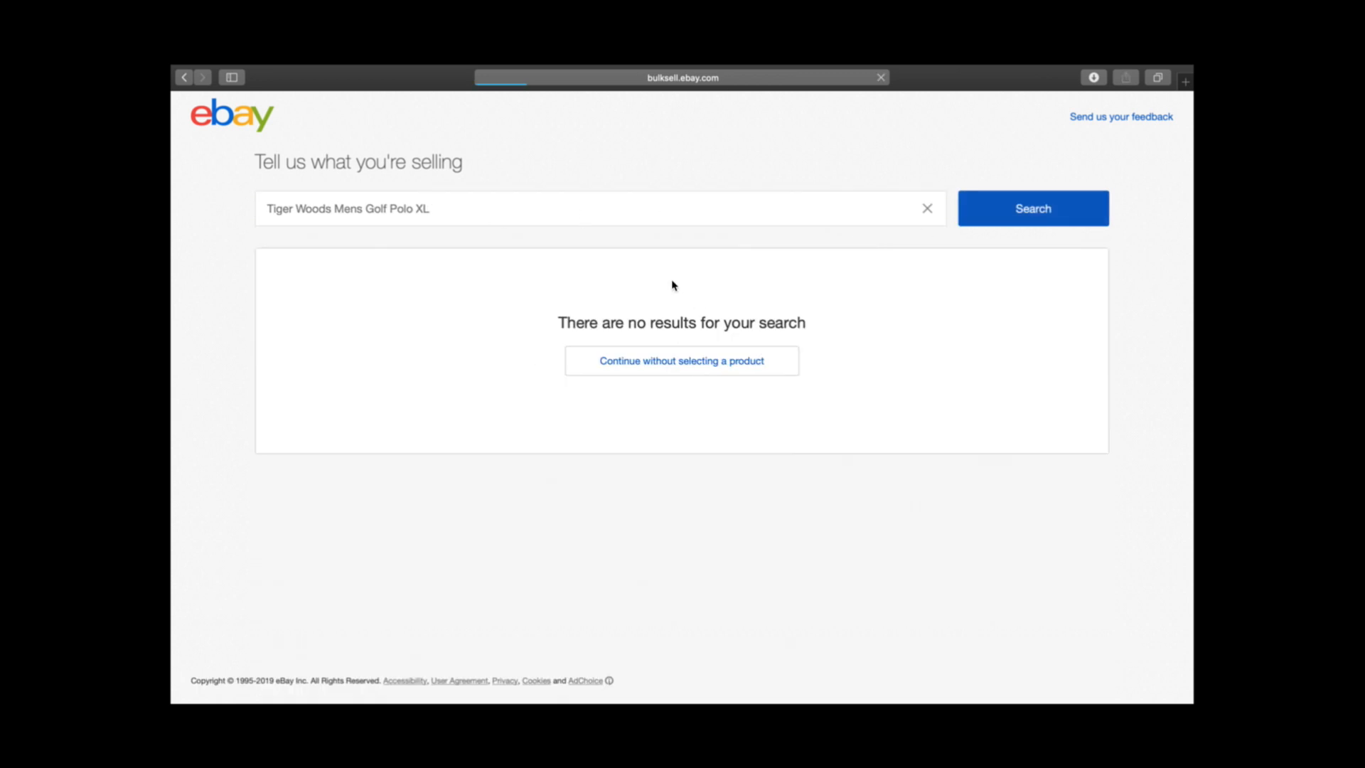
pyautogui.click(665, 364)
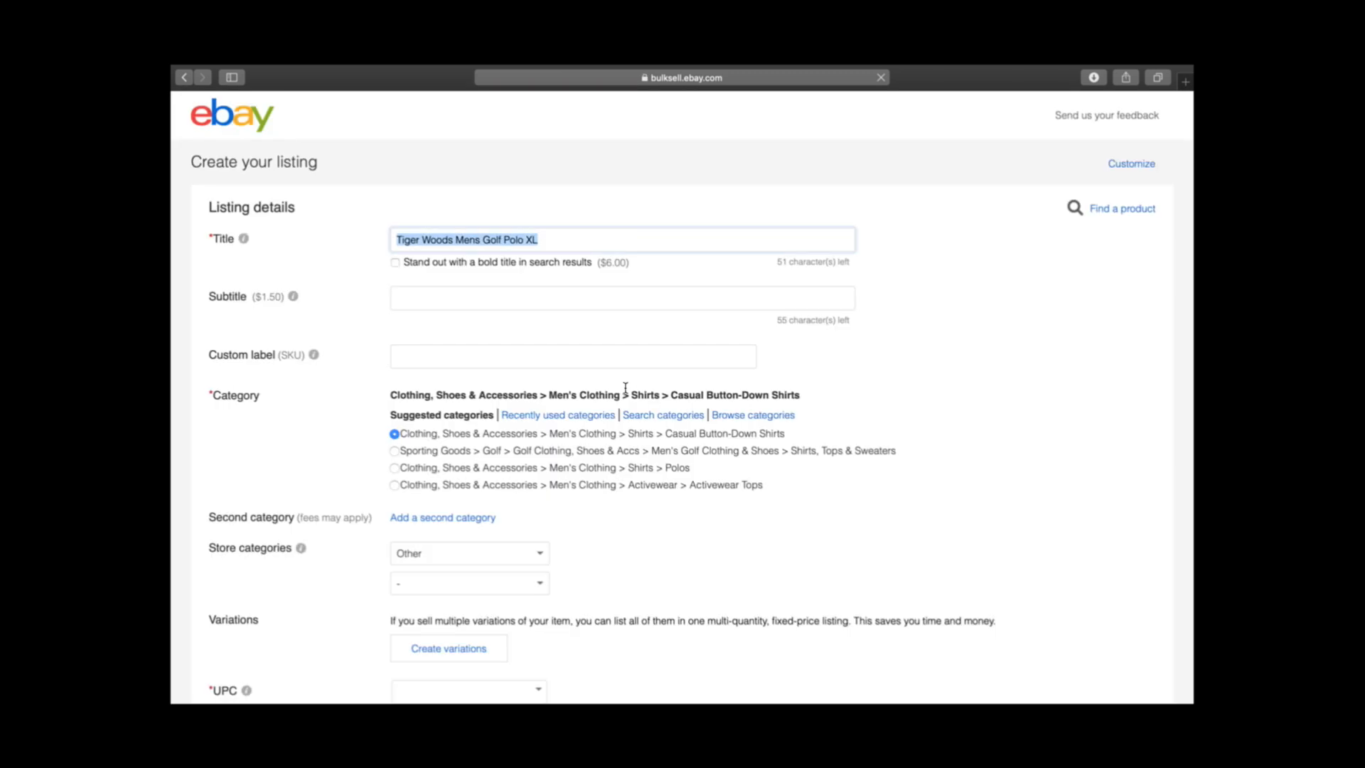
# - Replace the listing title with "Tiger Woods Mens Golf Polo XL green White striped Dri-fit"
pyautogui.click(555, 246)
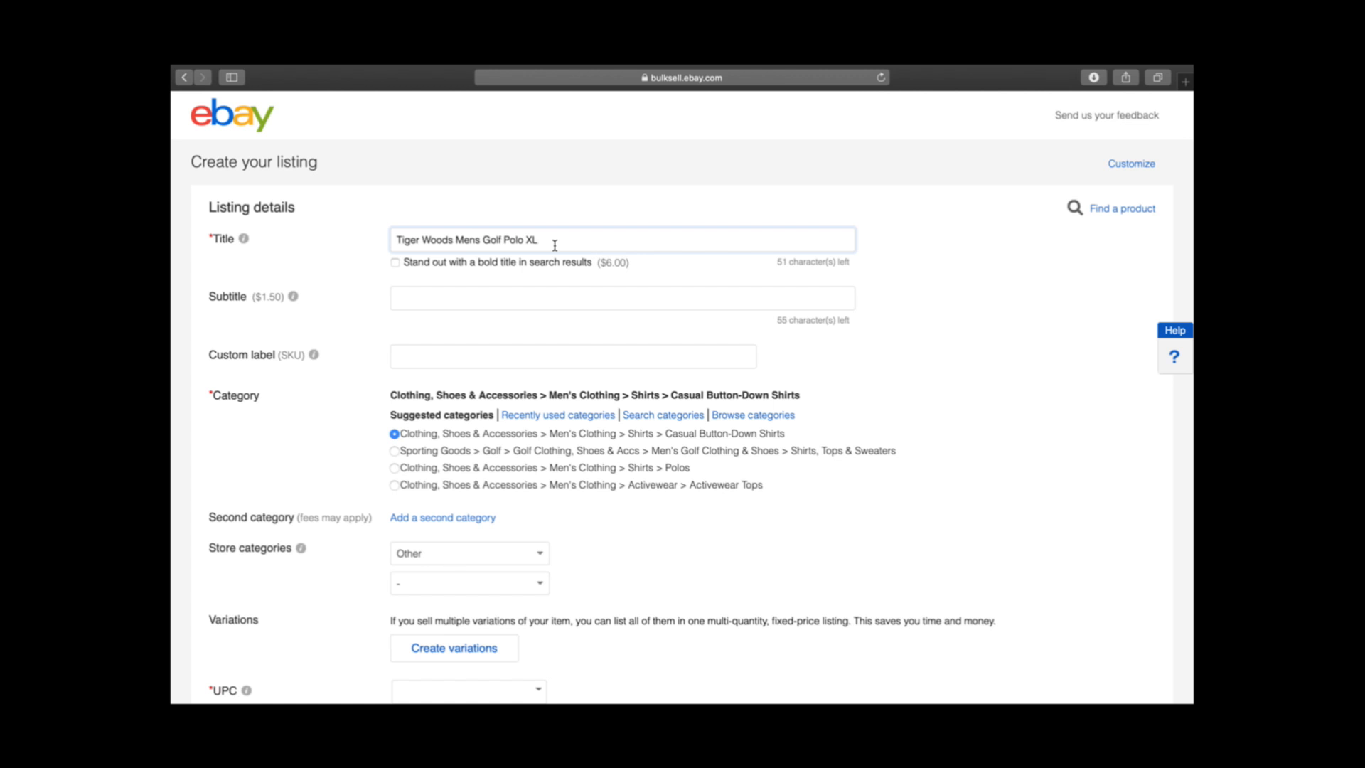
pyautogui.tripleClick(555, 246)
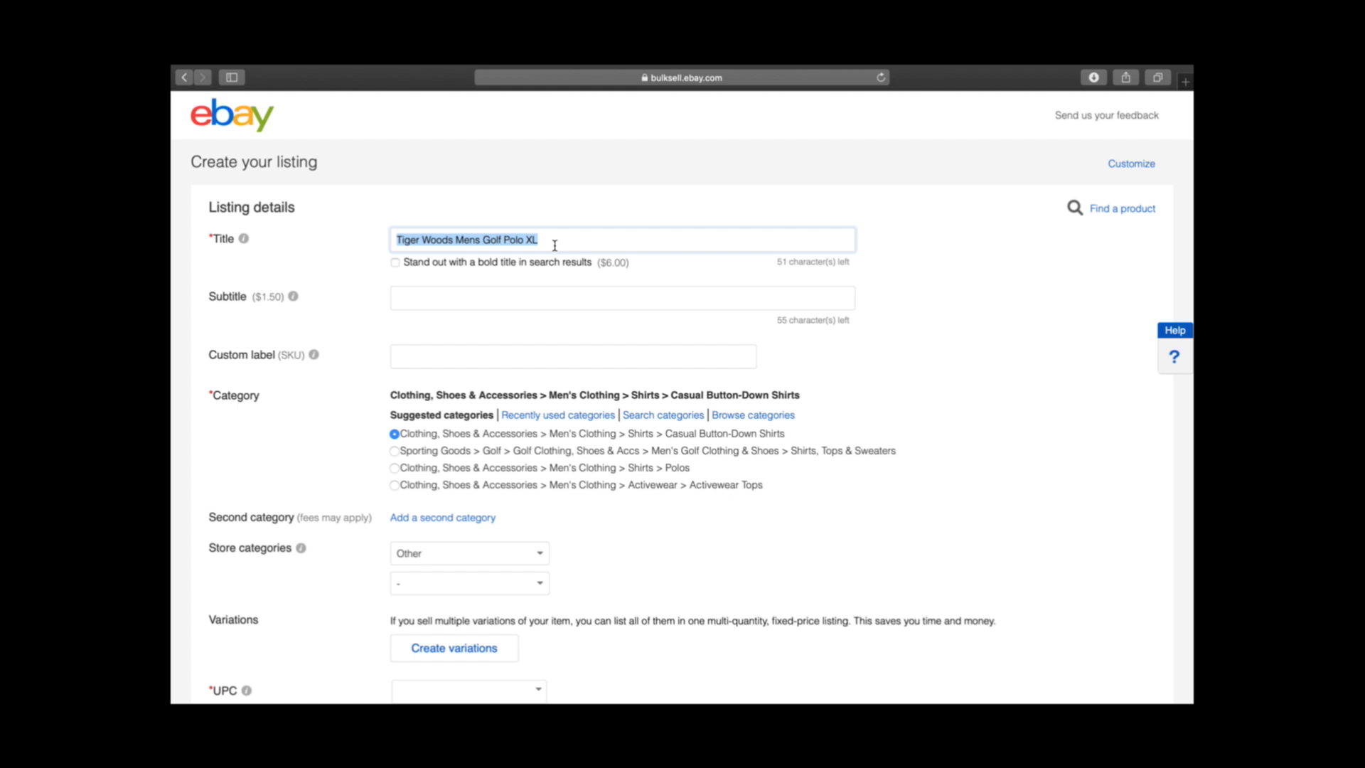
pyautogui.press('BackSpace')
pyautogui.write('Tiger wO')
pyautogui.press('BackSpace')
pyautogui.press('BackSpace')
pyautogui.write('Woods')
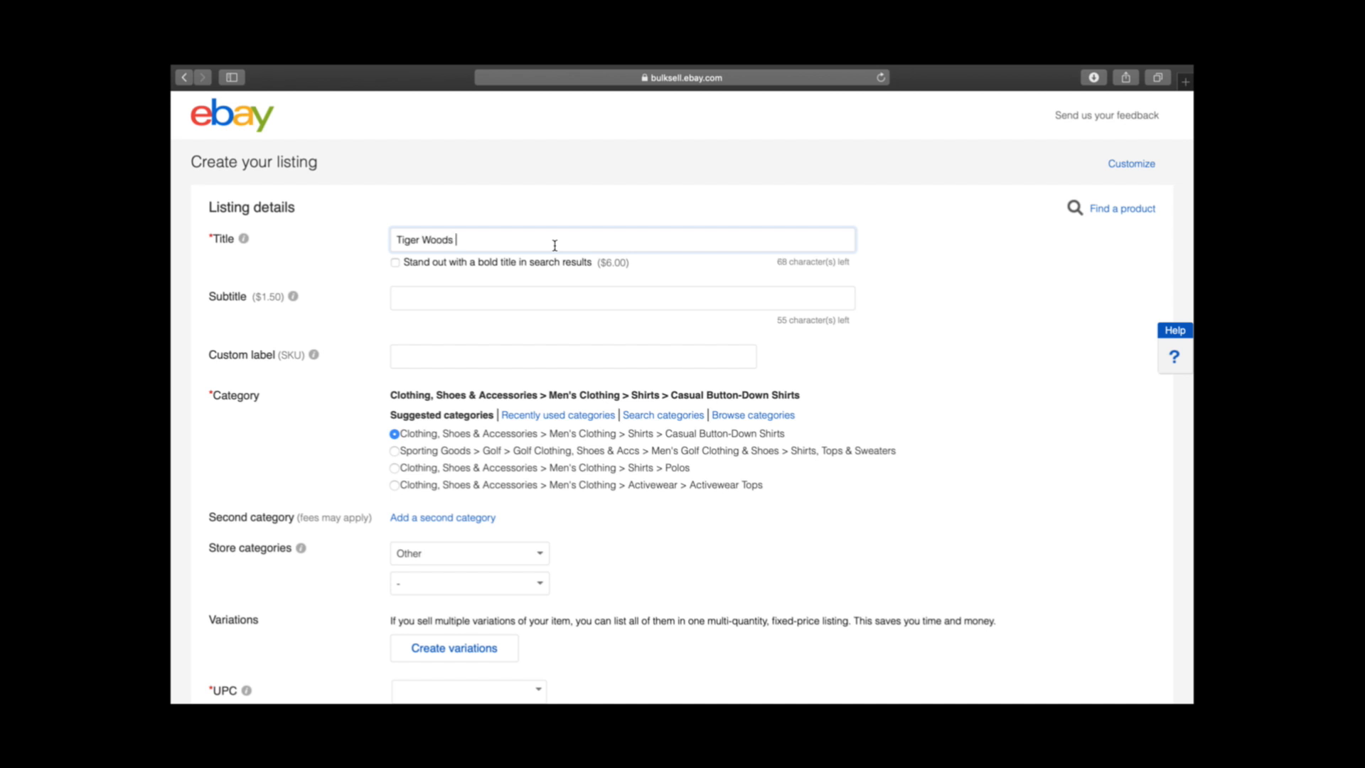
pyautogui.write(' Mens Golf Polo XL green White striped Ddi-')
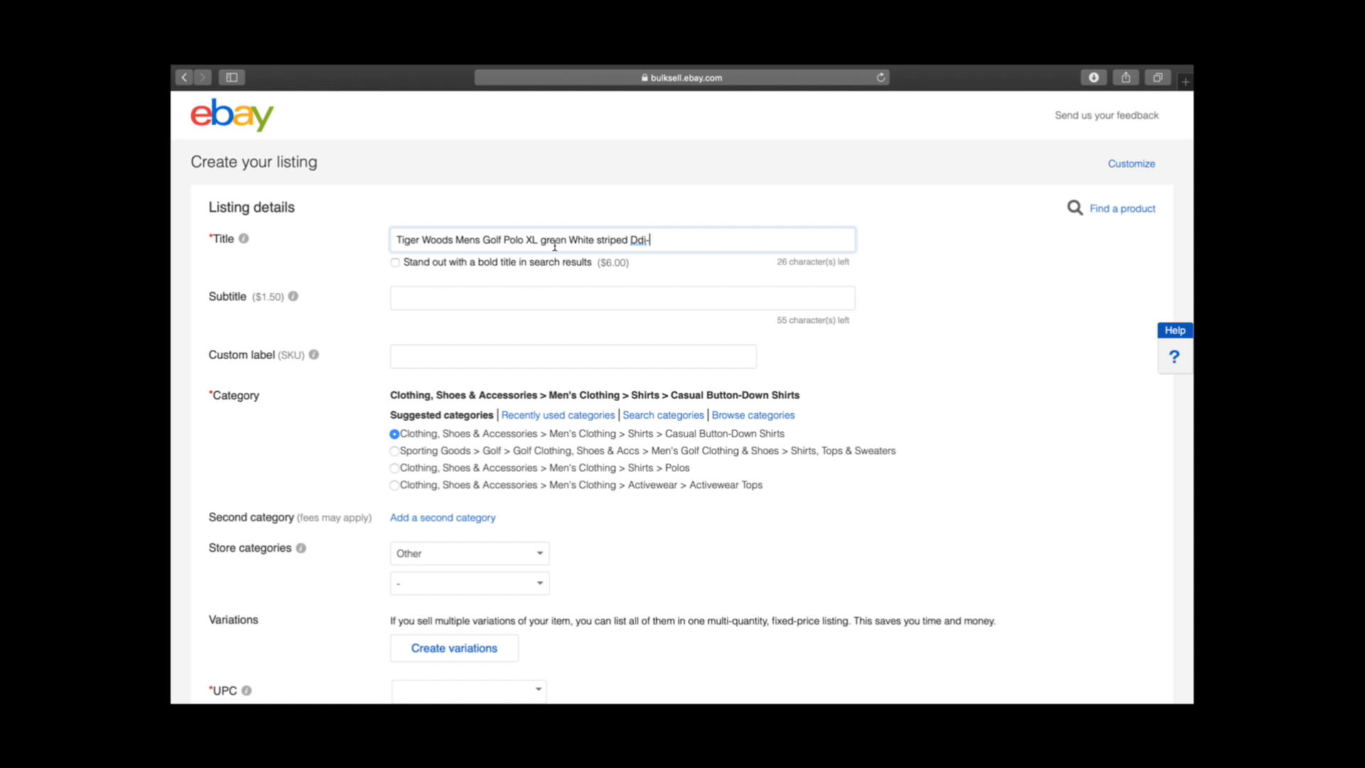
pyautogui.press('BackSpace')
pyautogui.press('BackSpace')
pyautogui.press('BackSpace')
pyautogui.write('ri-fit')
pyautogui.click(893, 315)
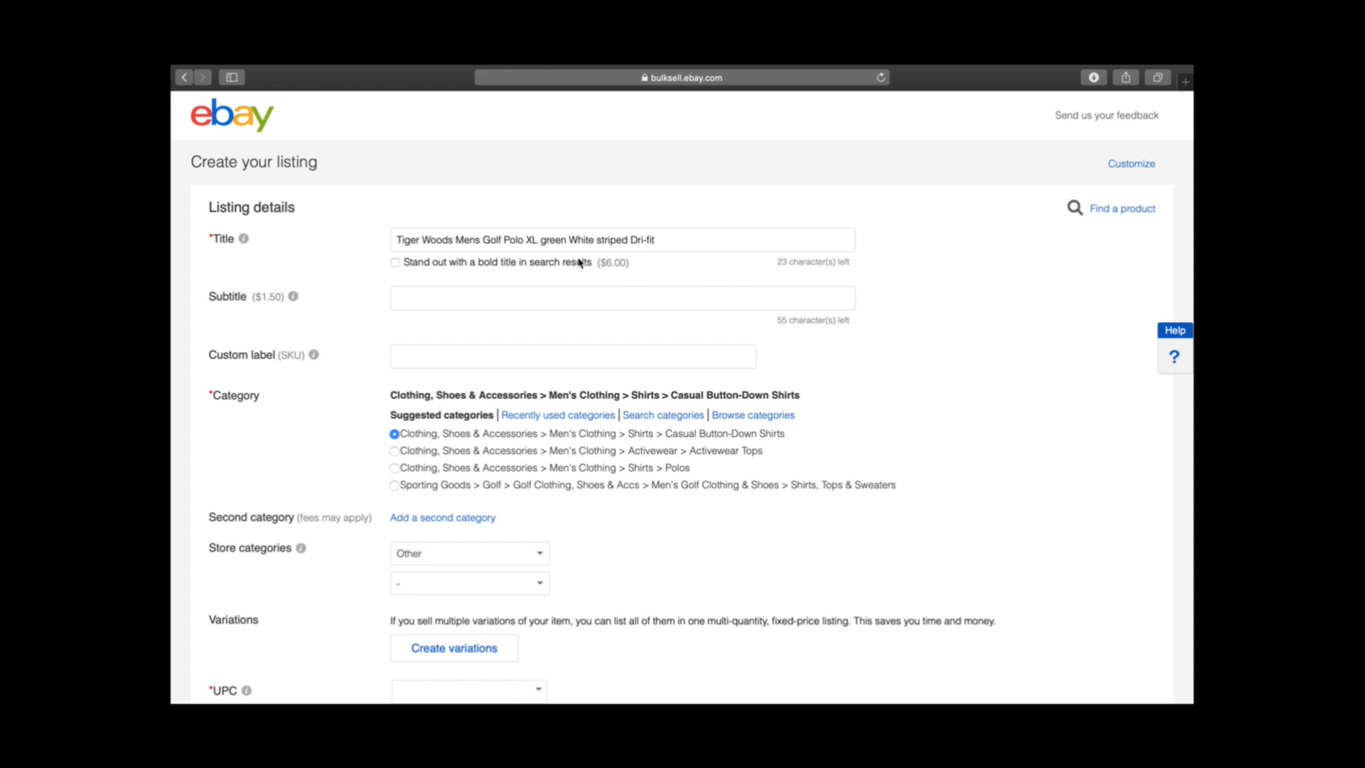
# - Leave the subtitle empty and set the custom label (SKU) to A19
pyautogui.scroll(-1, 561, 262)
pyautogui.click(452, 276)
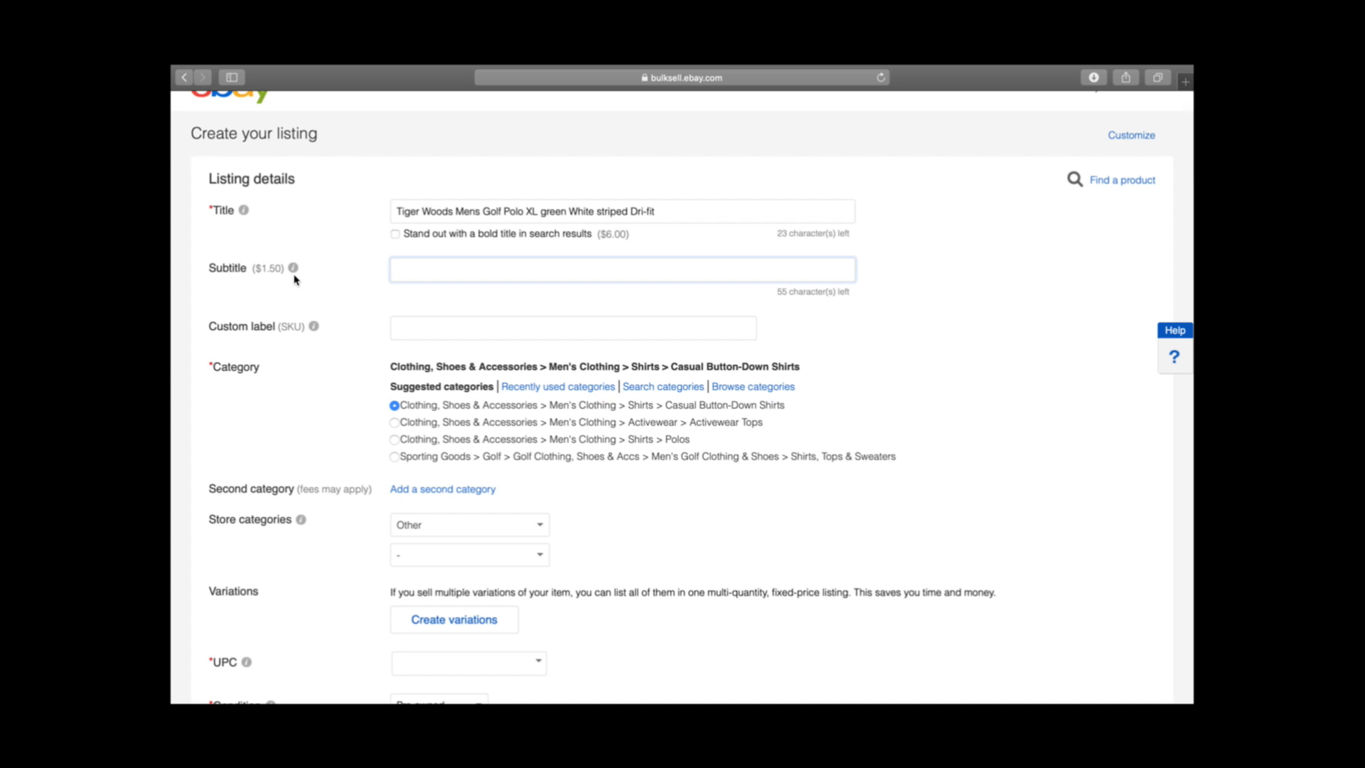
pyautogui.click(409, 337)
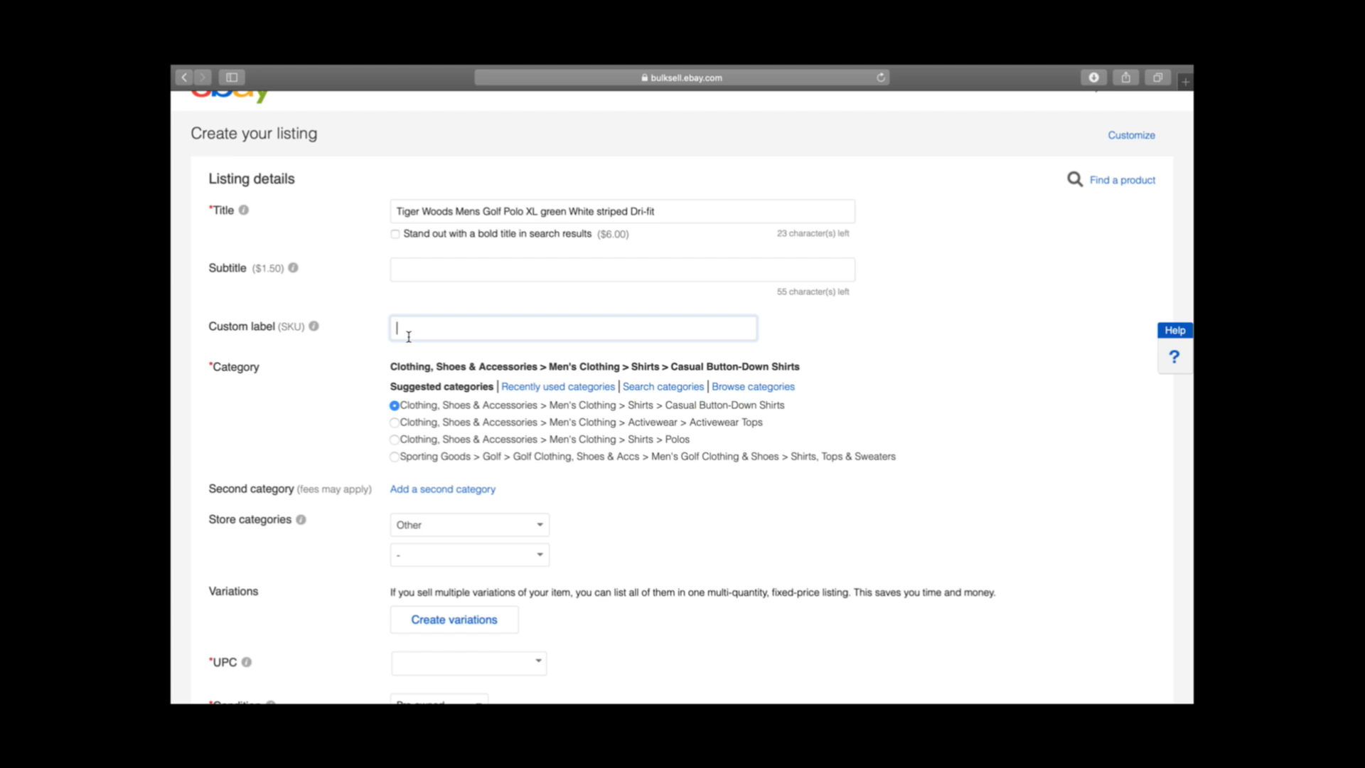
pyautogui.write('5')
pyautogui.press('BackSpace')
pyautogui.write('19')
pyautogui.click(958, 457)
# - Set the first store category to Mens Shirts and leave the second store category unselected
pyautogui.scroll(-3, 348, 327)
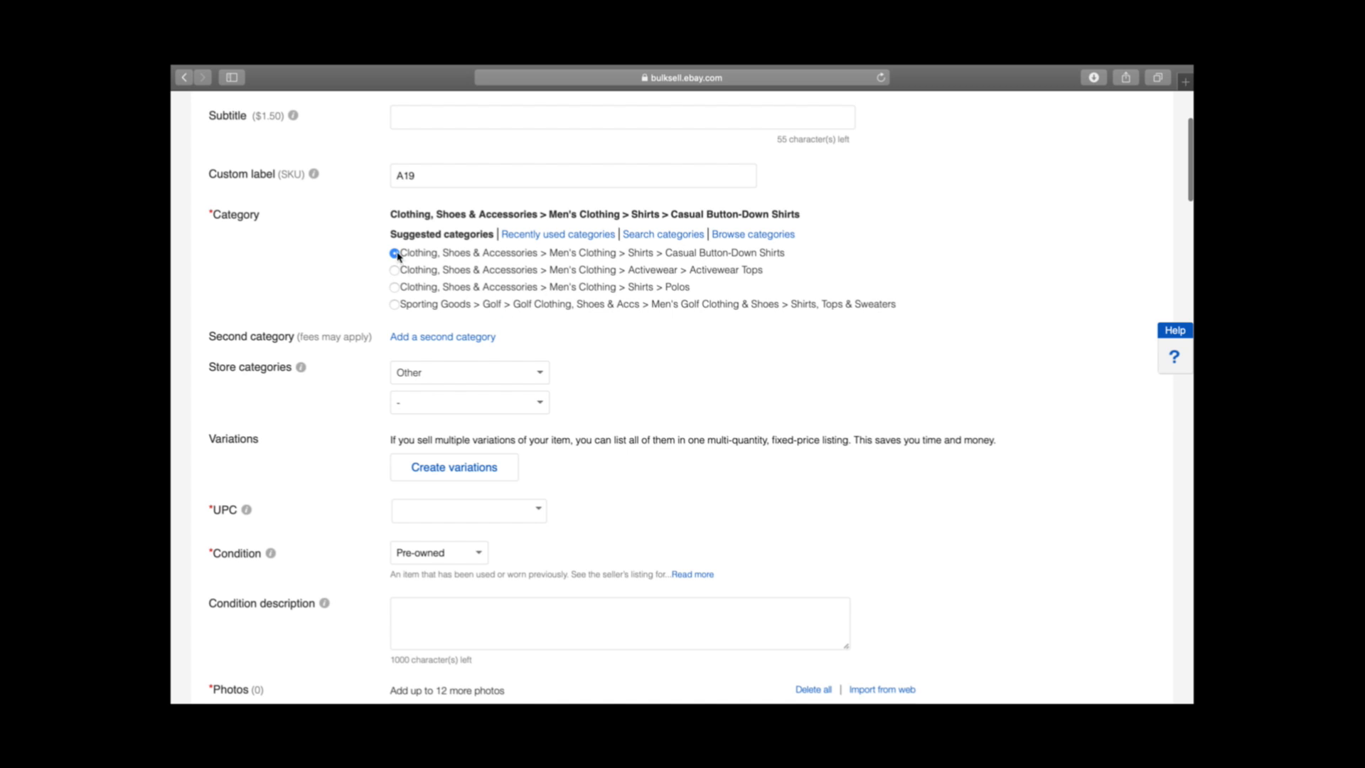
pyautogui.scroll(-3, 302, 348)
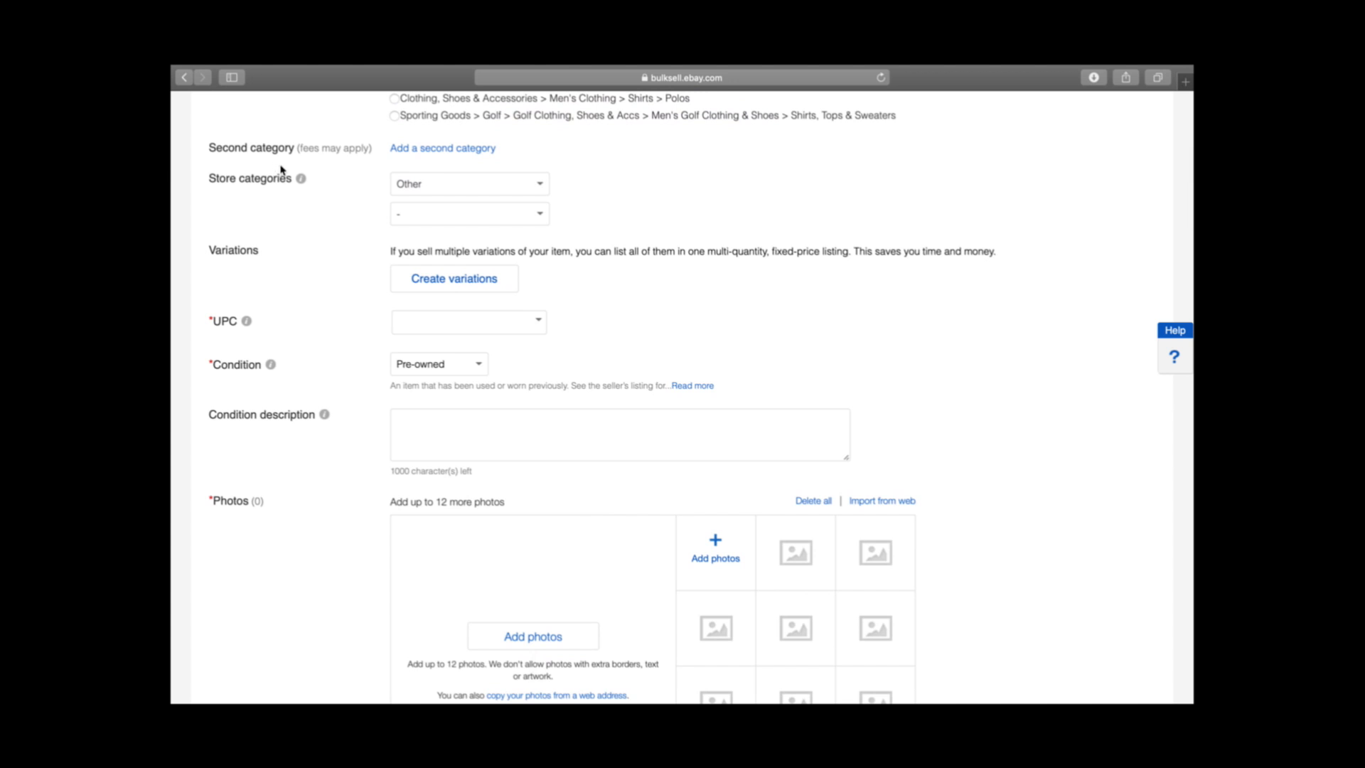
pyautogui.click(482, 186)
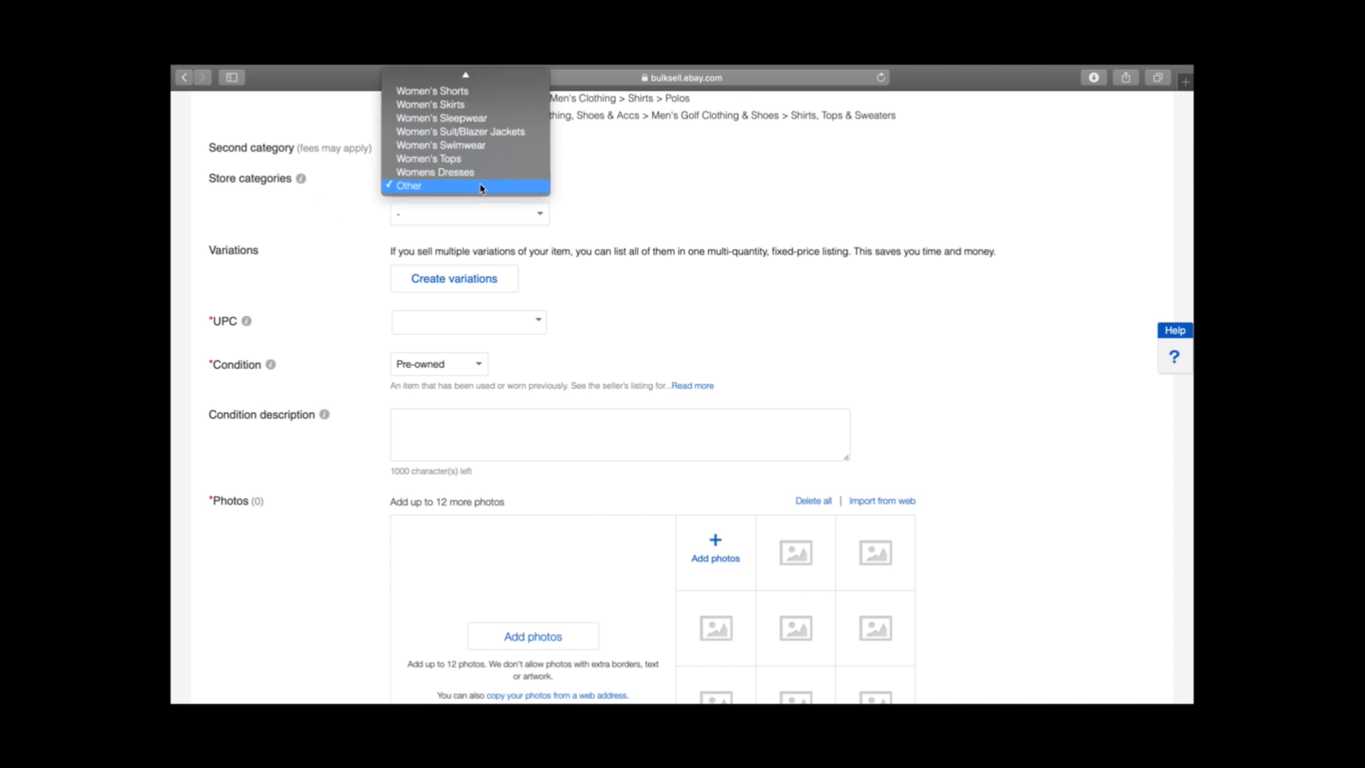
pyautogui.scroll(5, 480, 144)
pyautogui.scroll(4, 480, 144)
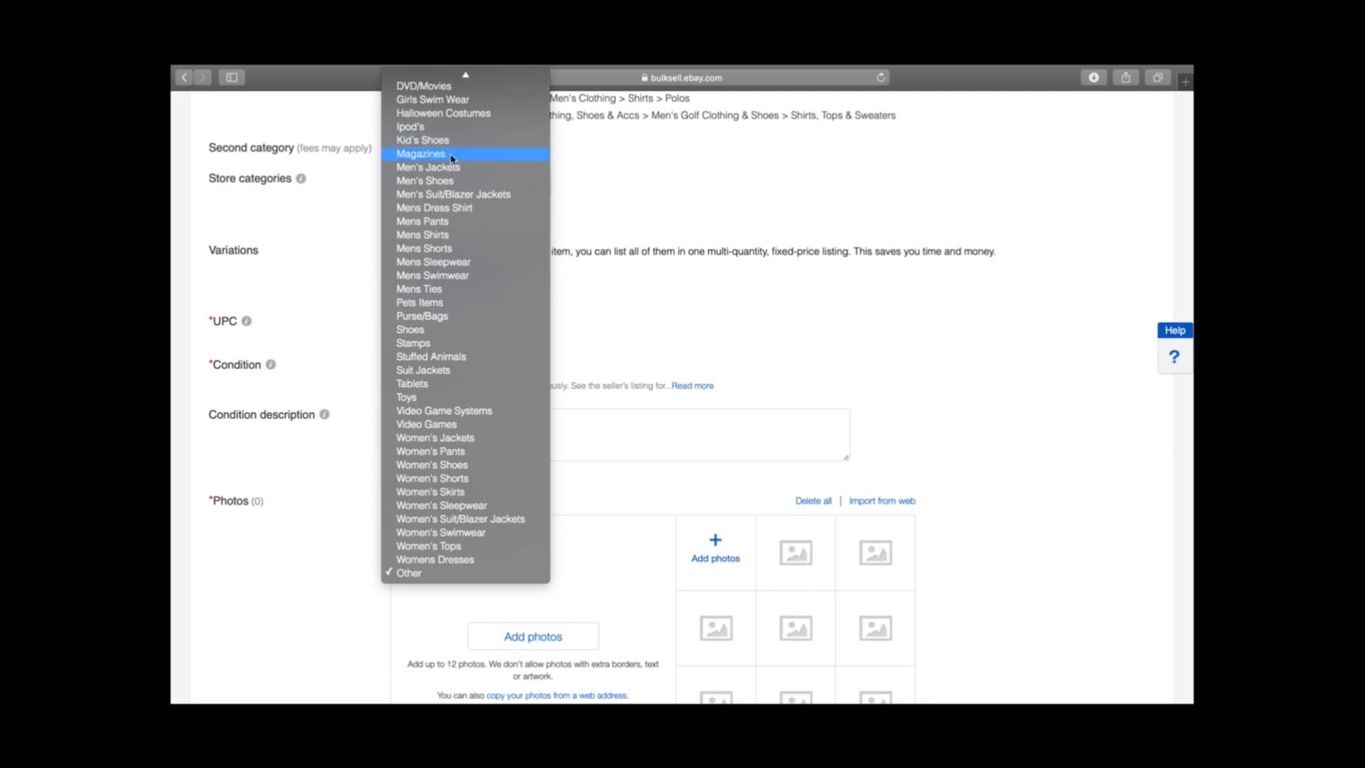
pyautogui.click(447, 236)
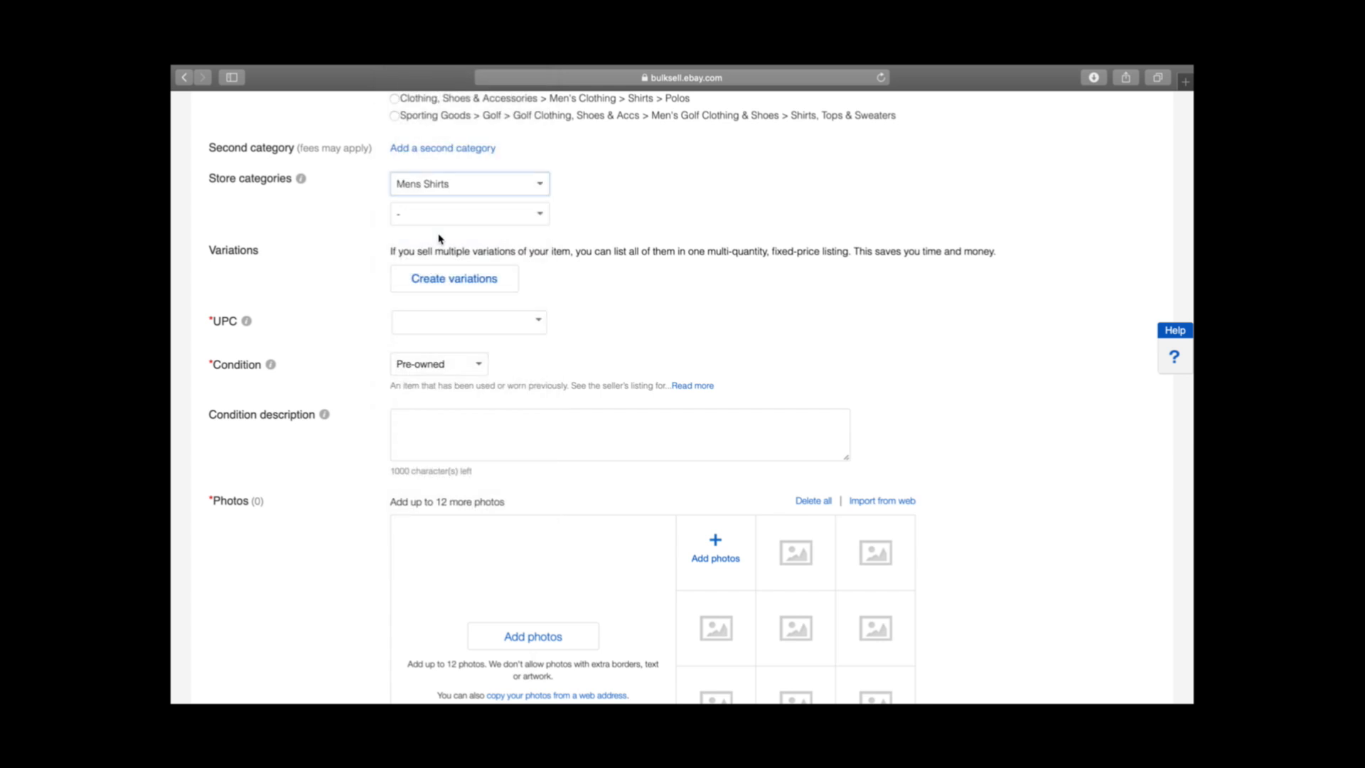
pyautogui.click(419, 217)
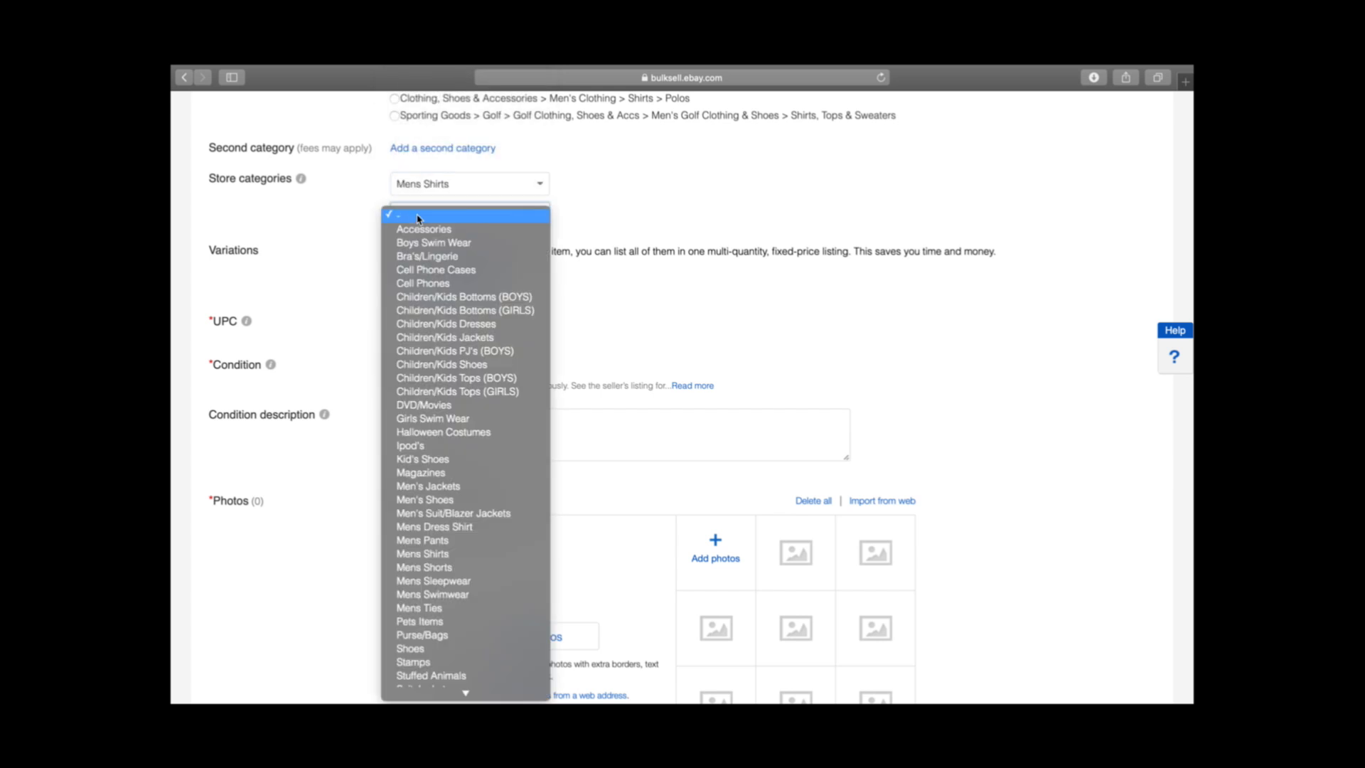
pyautogui.click(625, 228)
pyautogui.scroll(-2, 351, 243)
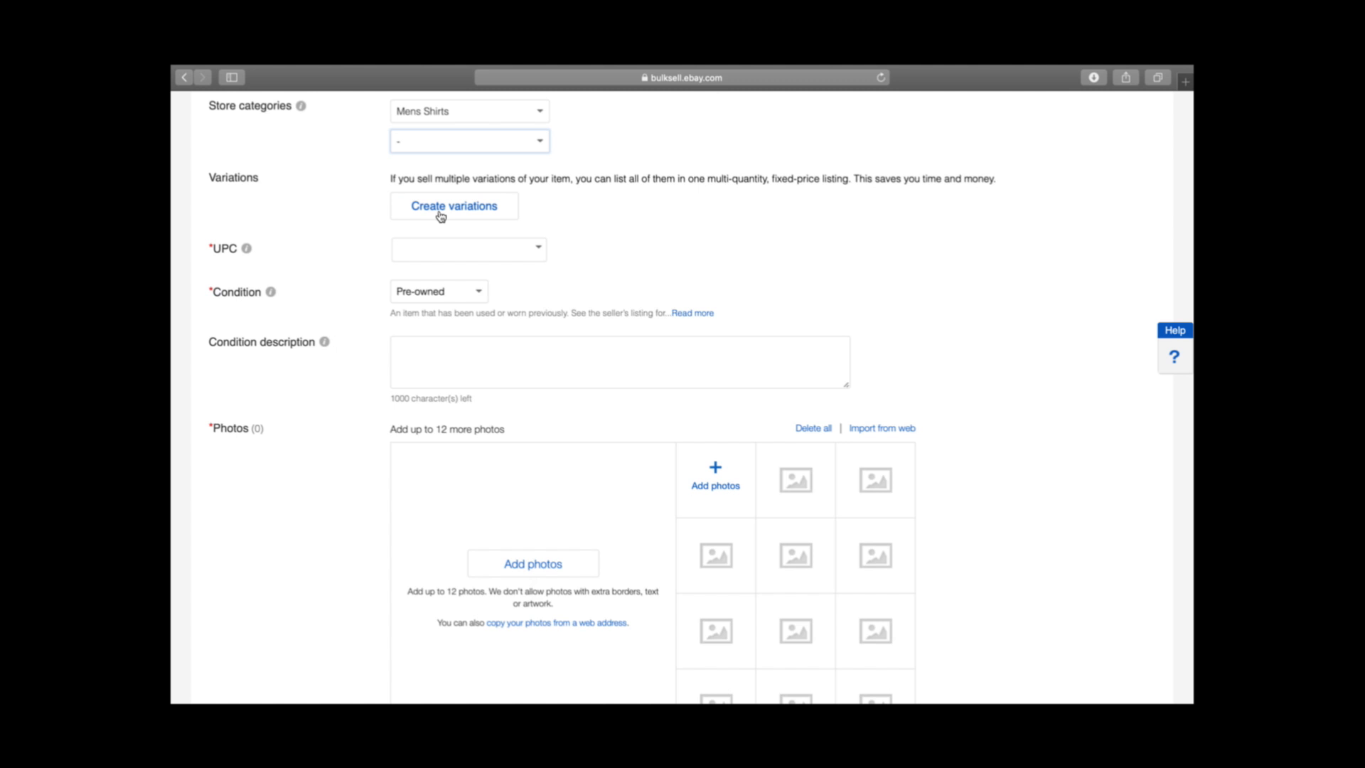
pyautogui.click(440, 214)
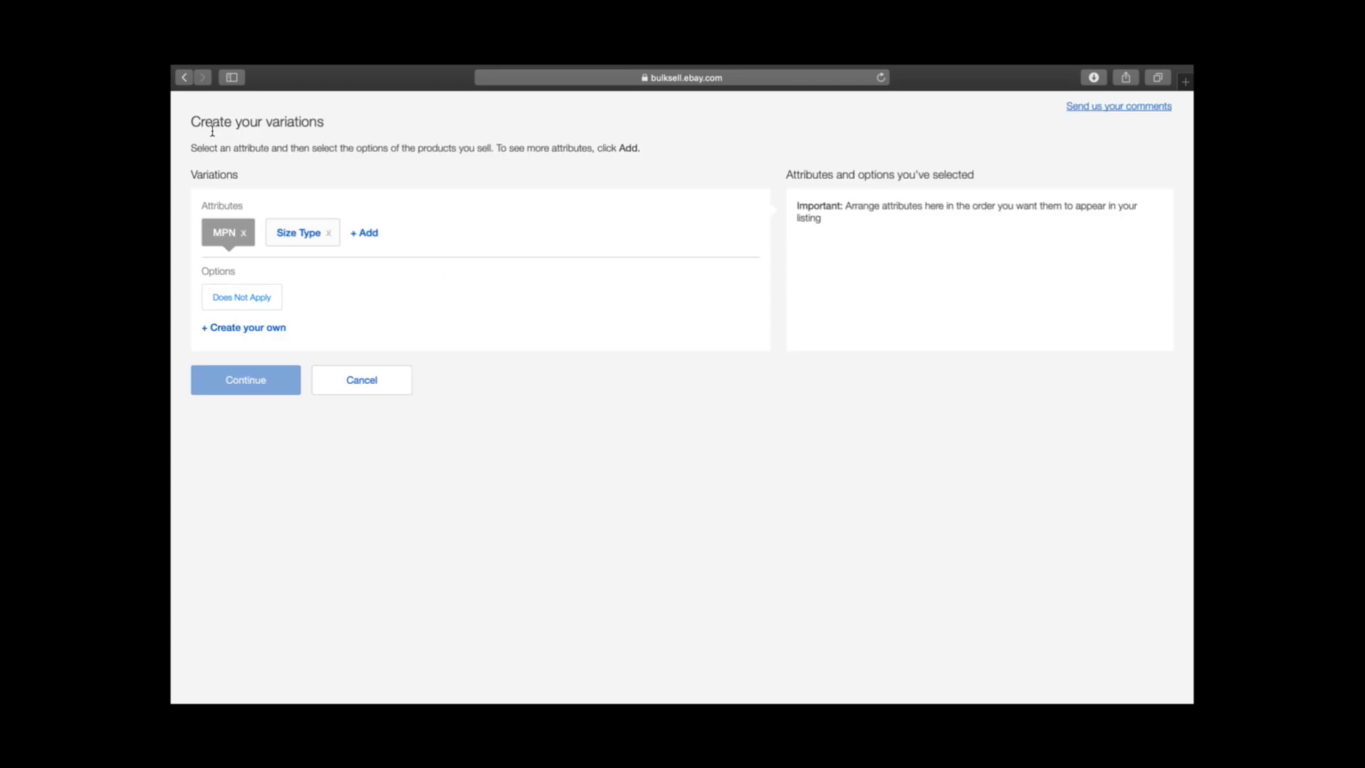
pyautogui.click(359, 381)
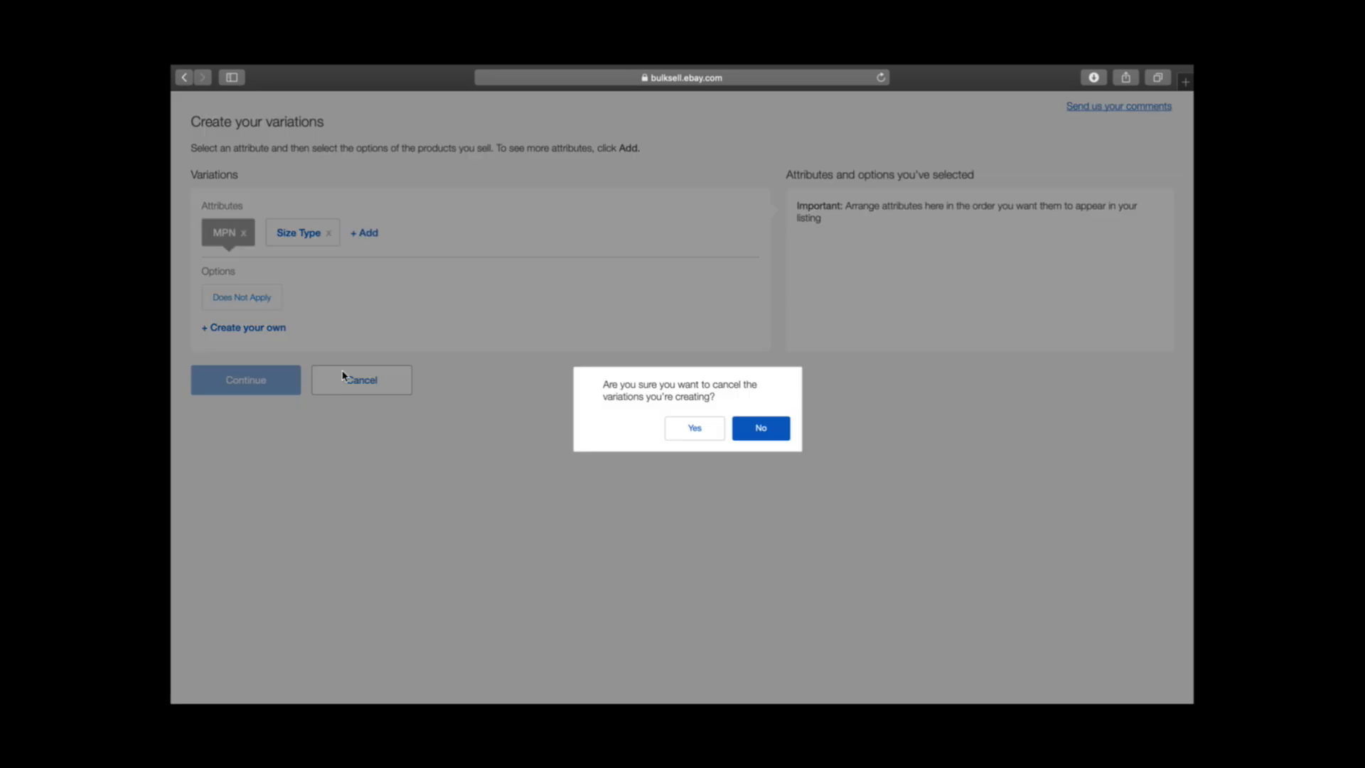
pyautogui.click(702, 431)
pyautogui.click(400, 387)
pyautogui.click(674, 428)
# - Set the UPC to "Does not apply" and choose Pre-owned as the item condition
pyautogui.scroll(-5, 454, 351)
pyautogui.scroll(-4, 454, 351)
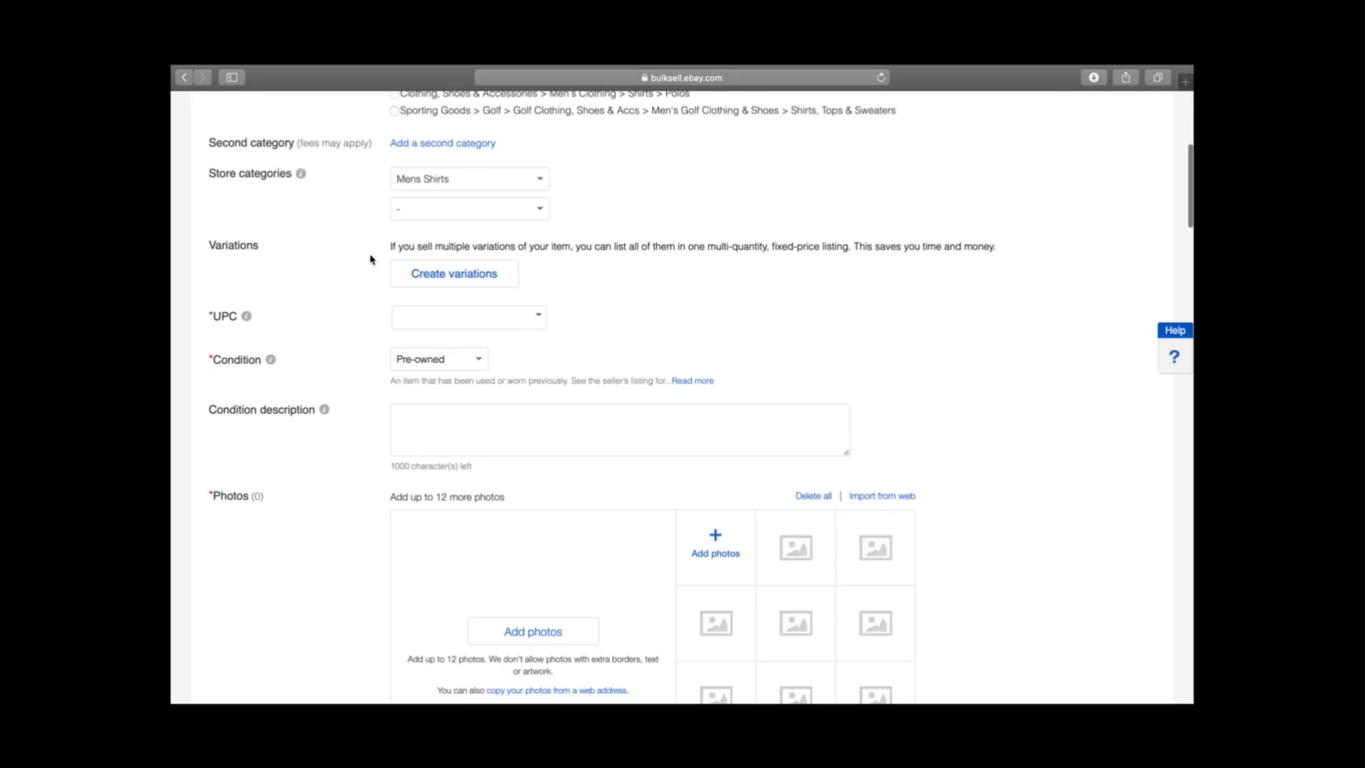
pyautogui.click(423, 226)
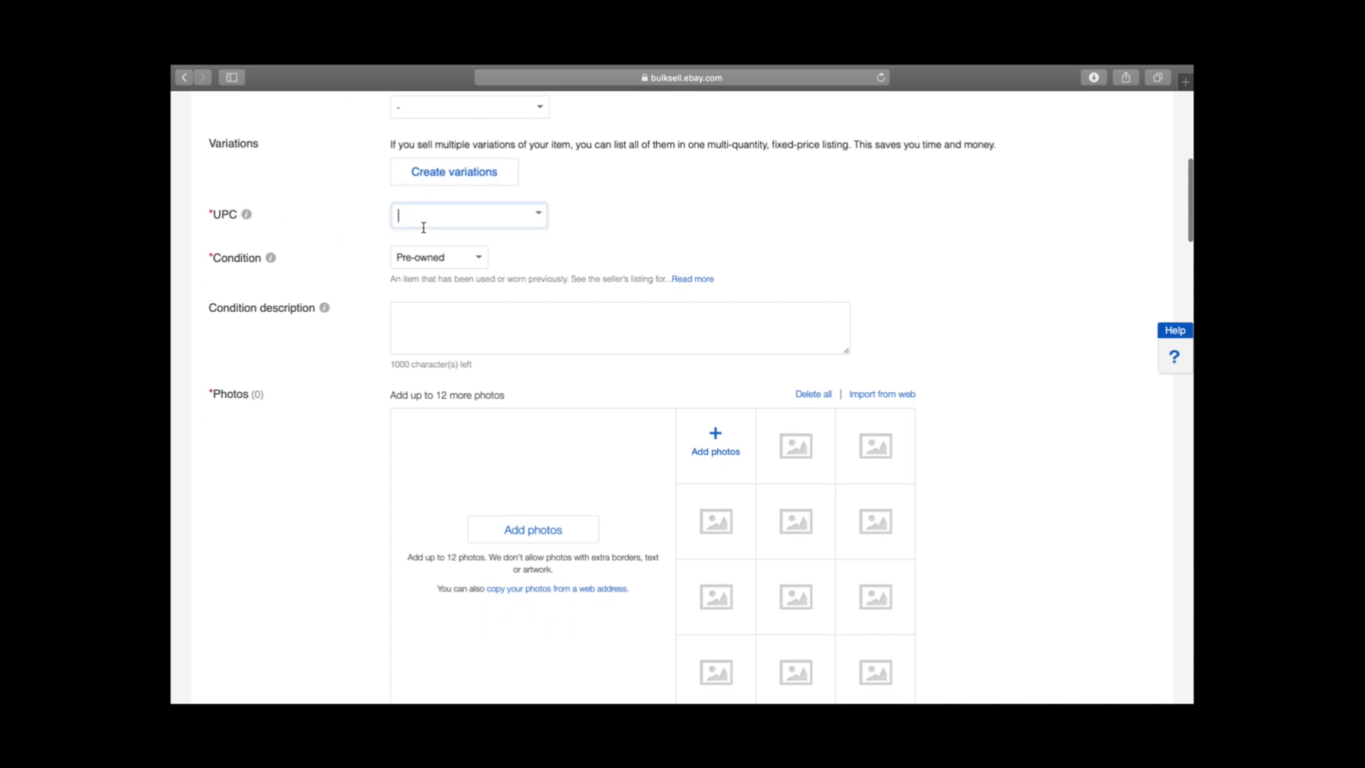
pyautogui.click(545, 215)
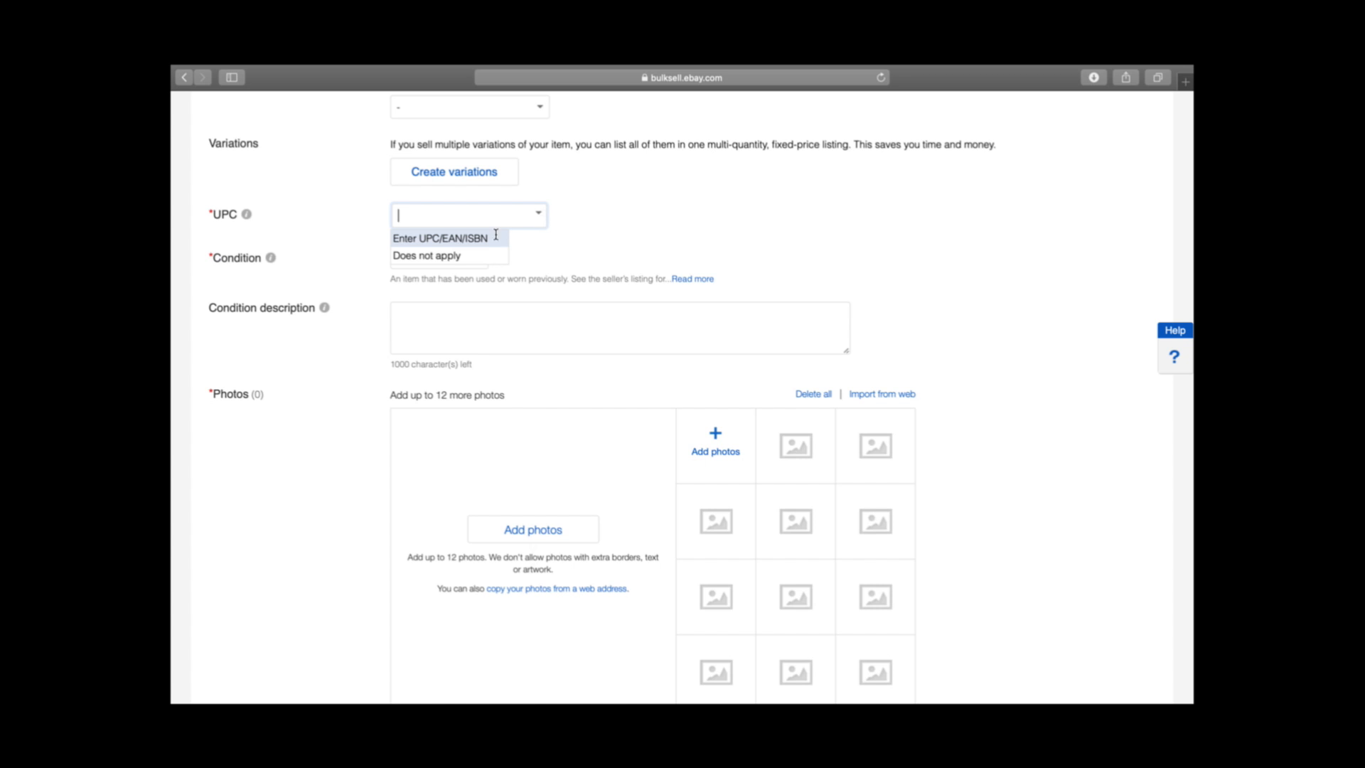
pyautogui.click(427, 255)
pyautogui.click(583, 255)
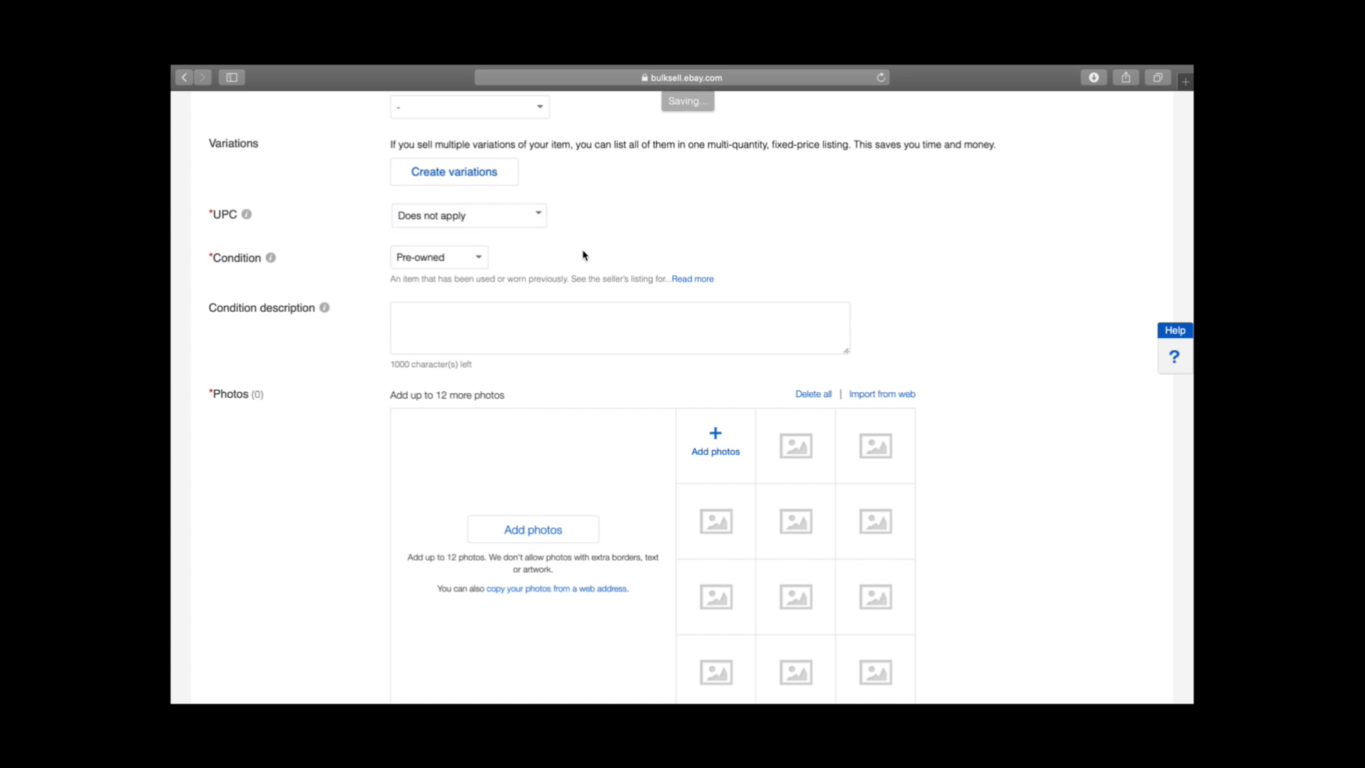
pyautogui.scroll(-2, 583, 255)
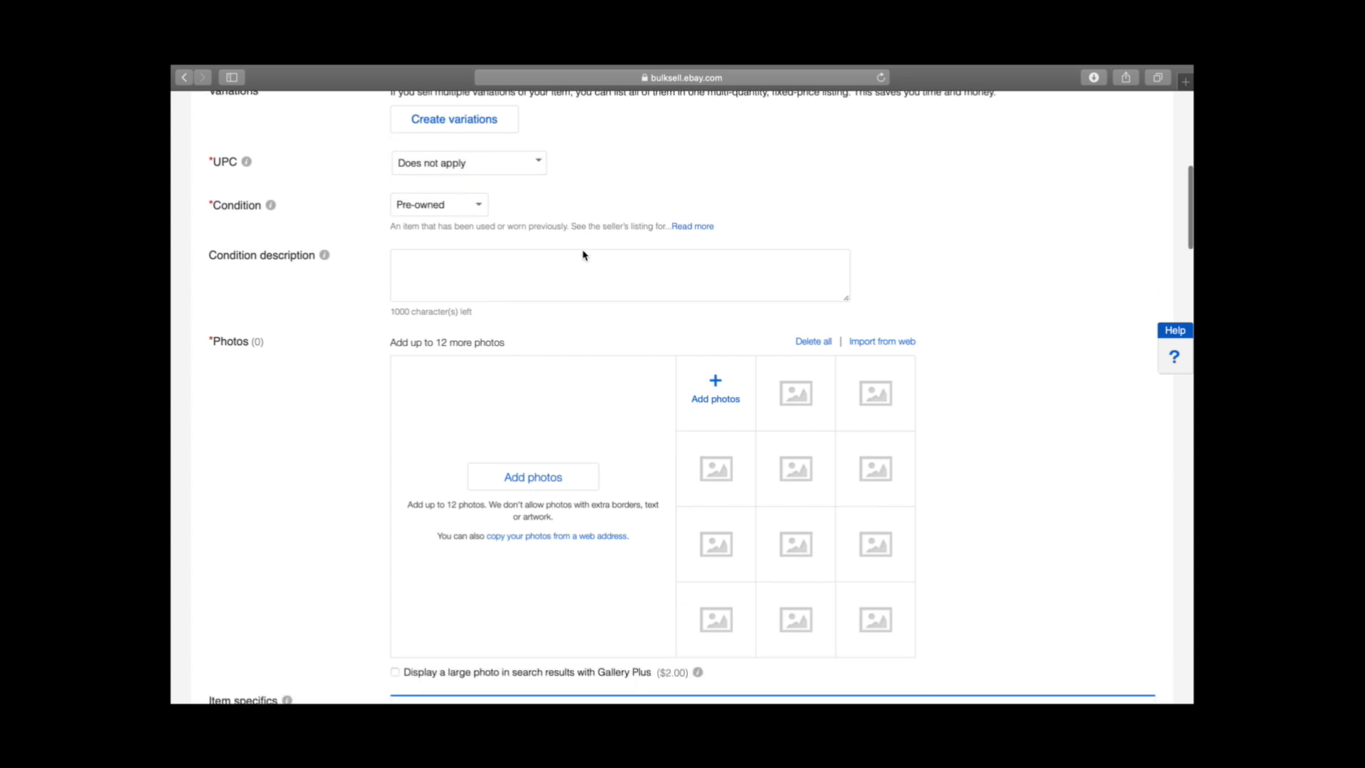
pyautogui.click(438, 202)
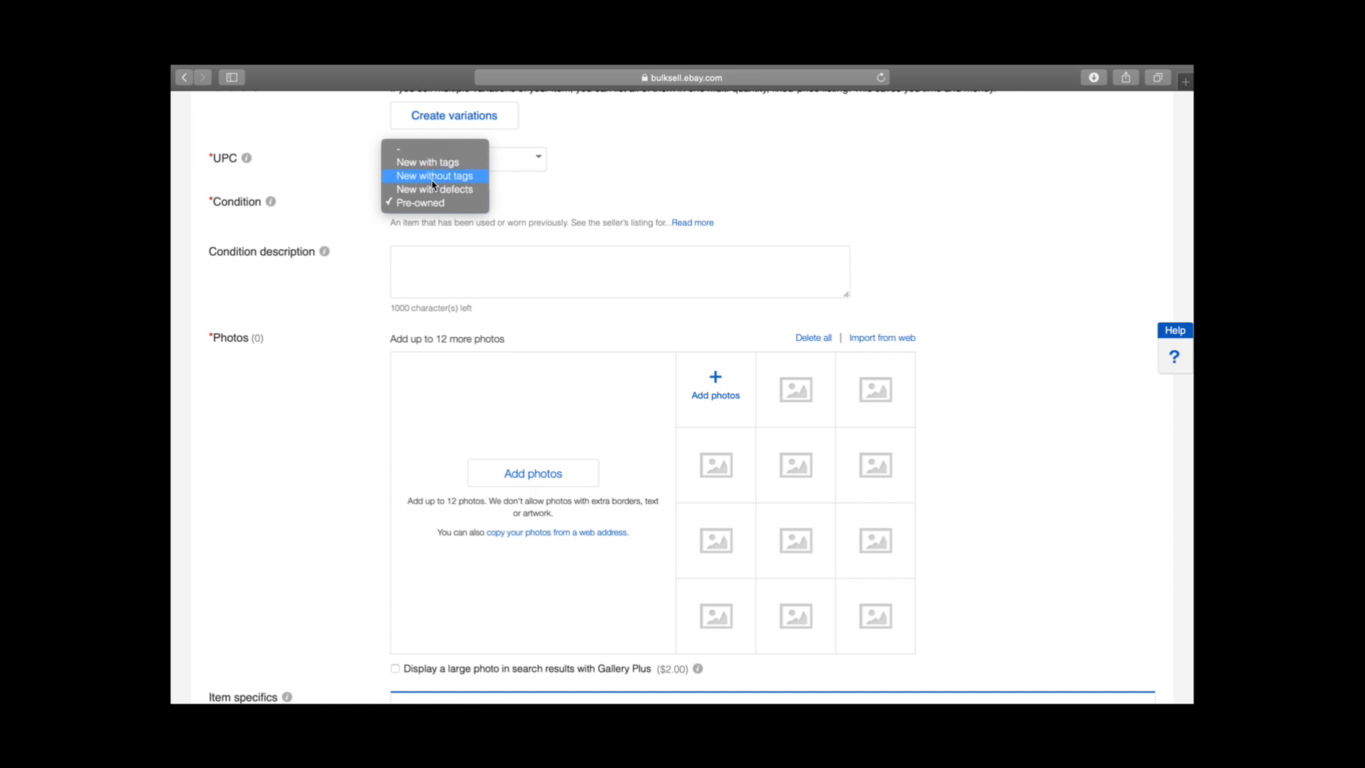
pyautogui.click(428, 204)
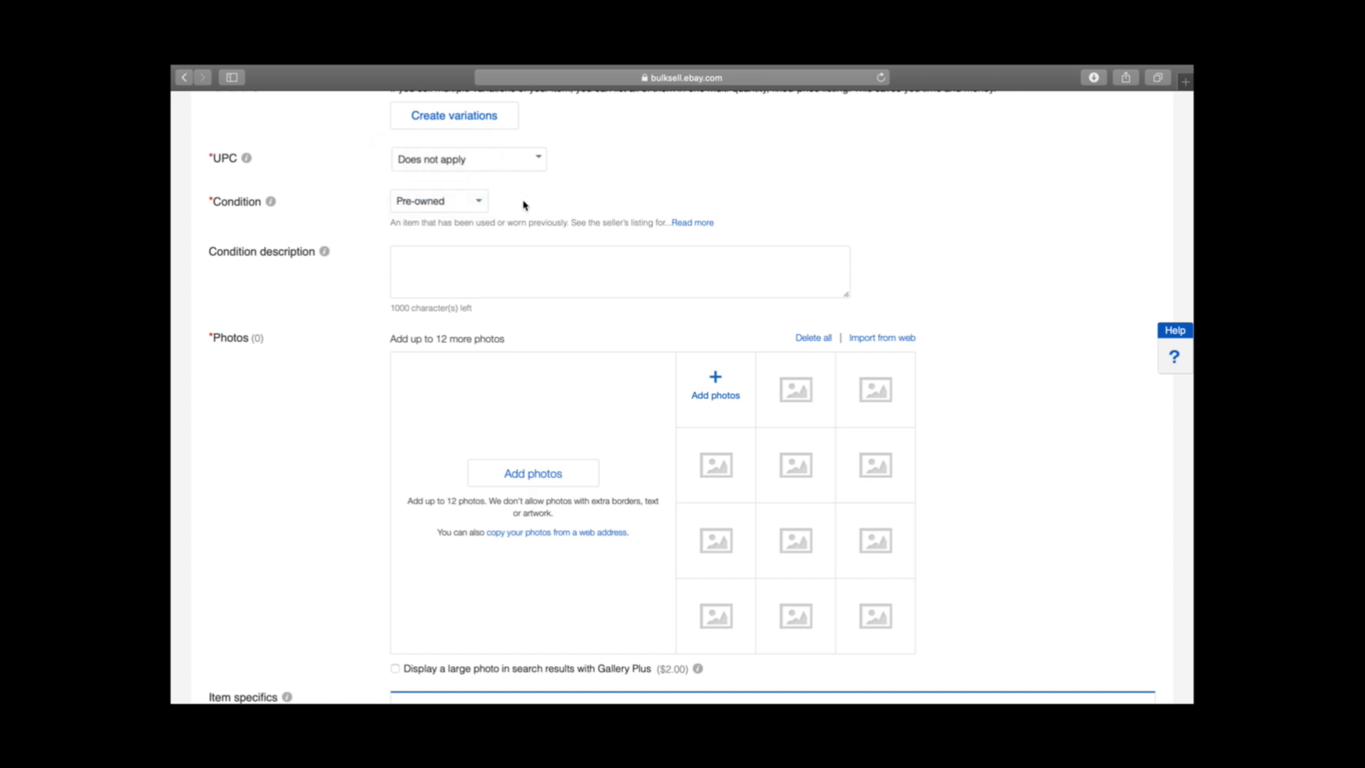
# - Enter "Excellent Preowned Condition. XL" as the condition description
pyautogui.scroll(-3, 524, 205)
pyautogui.click(455, 201)
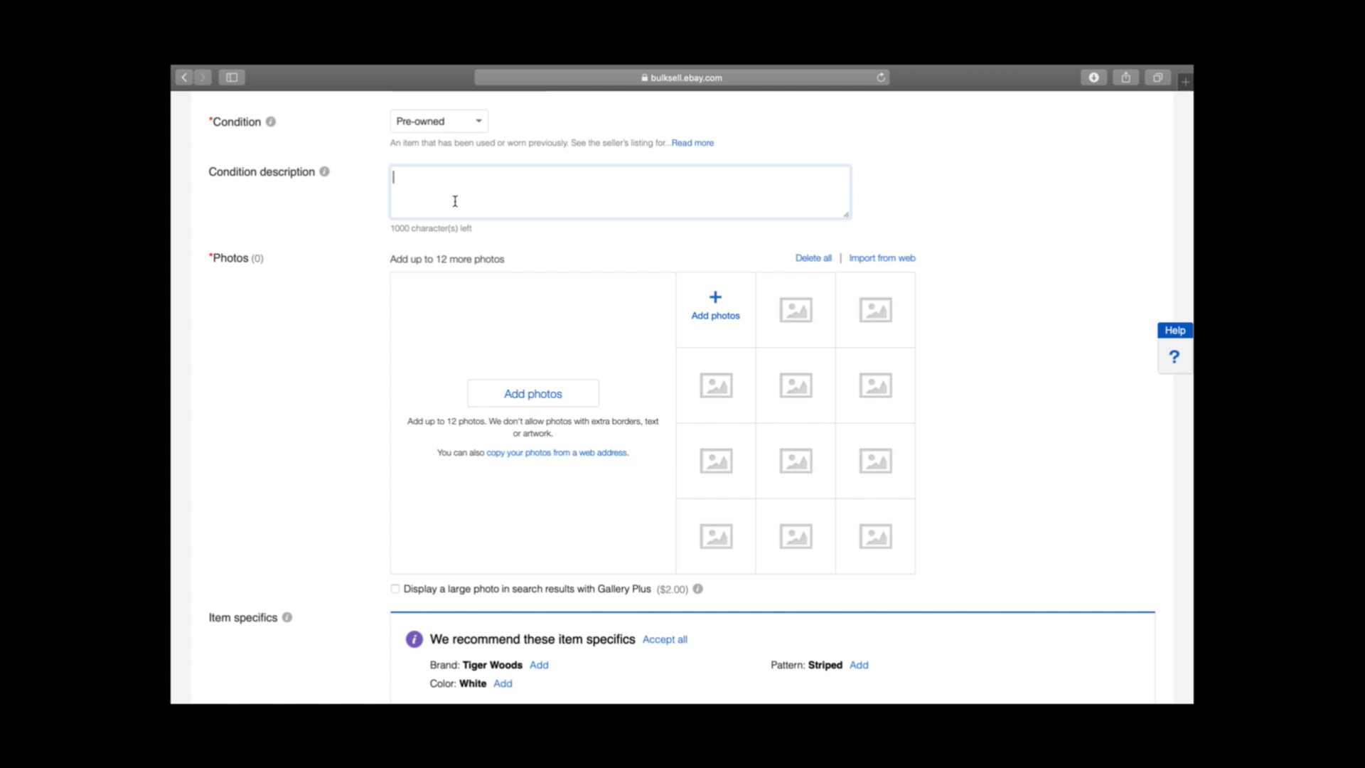
pyautogui.write('Excellent Preowned Condition. XL')
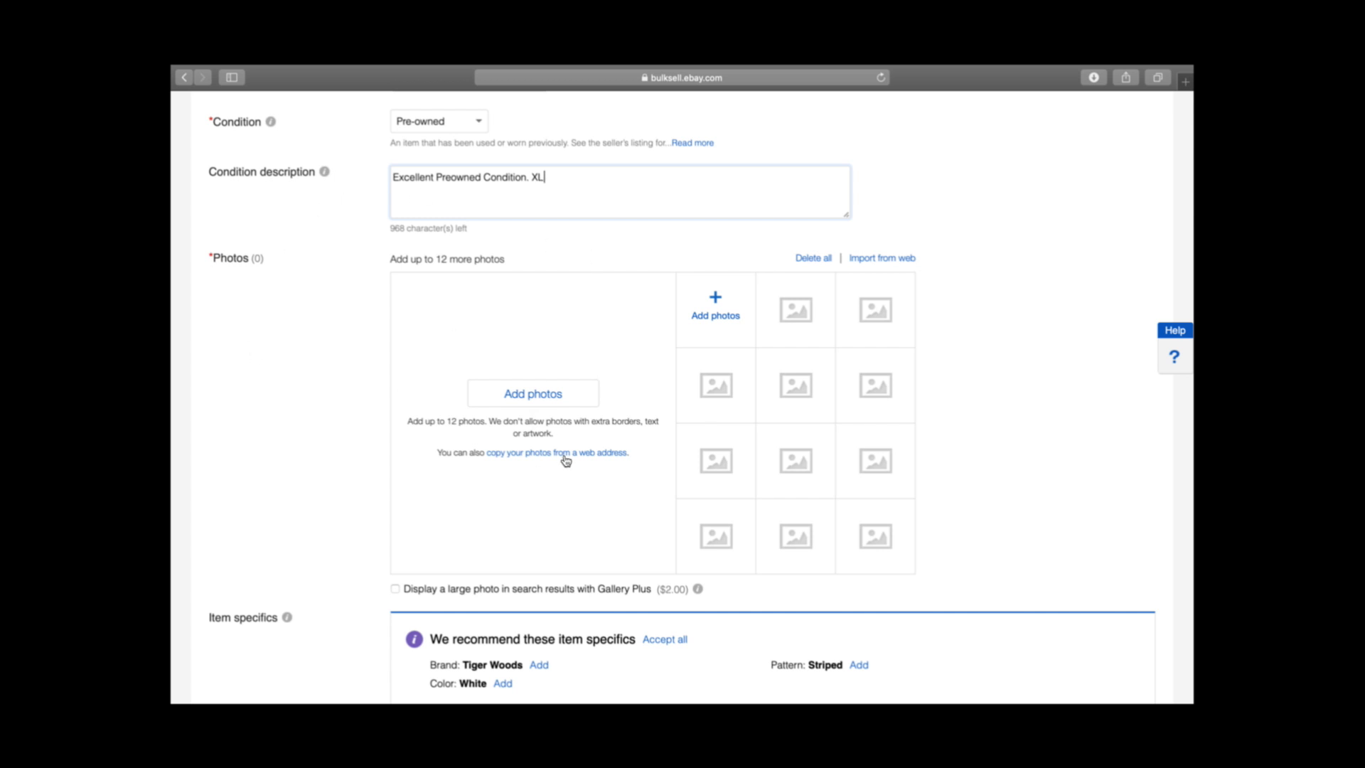
# - Set the brand to Tiger Woods and the style to "Polo, Rugby" in the item specifics
pyautogui.scroll(-3, 552, 405)
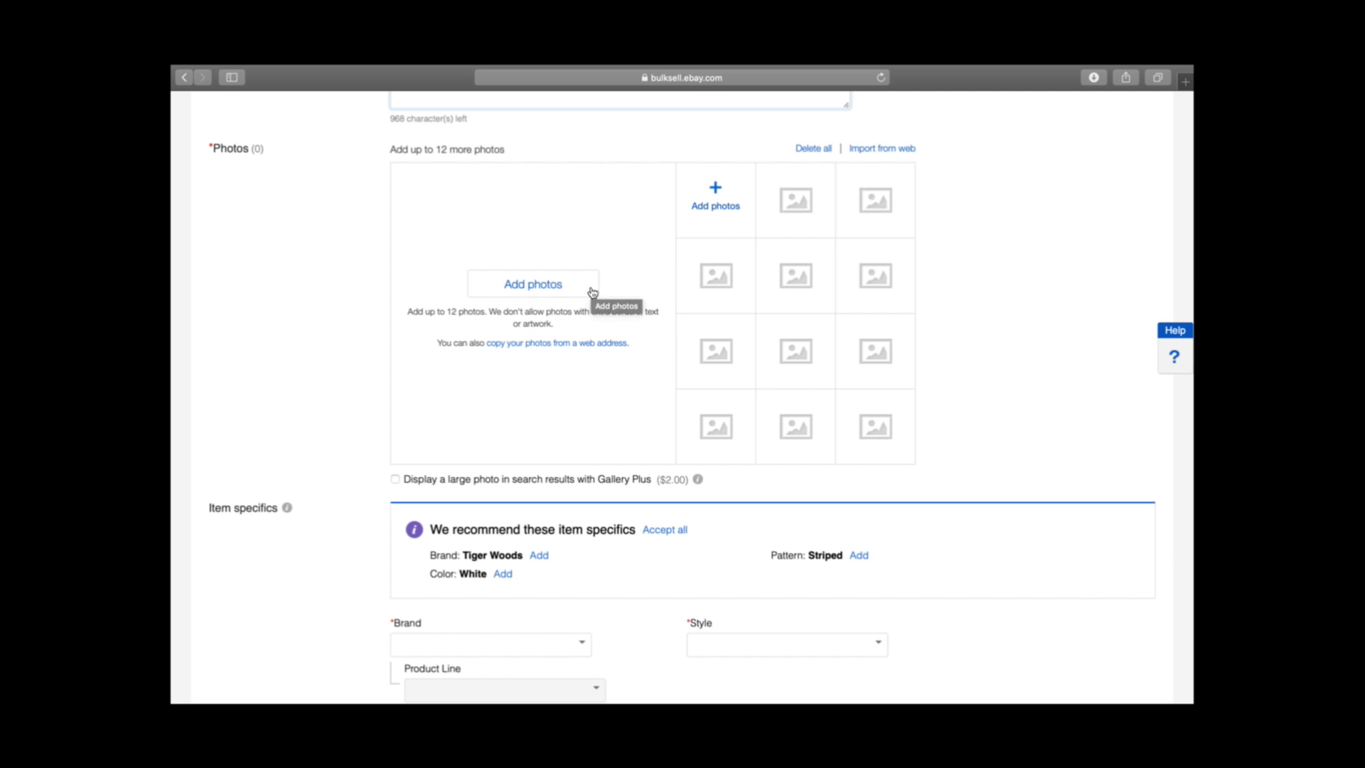
pyautogui.scroll(-2, 592, 292)
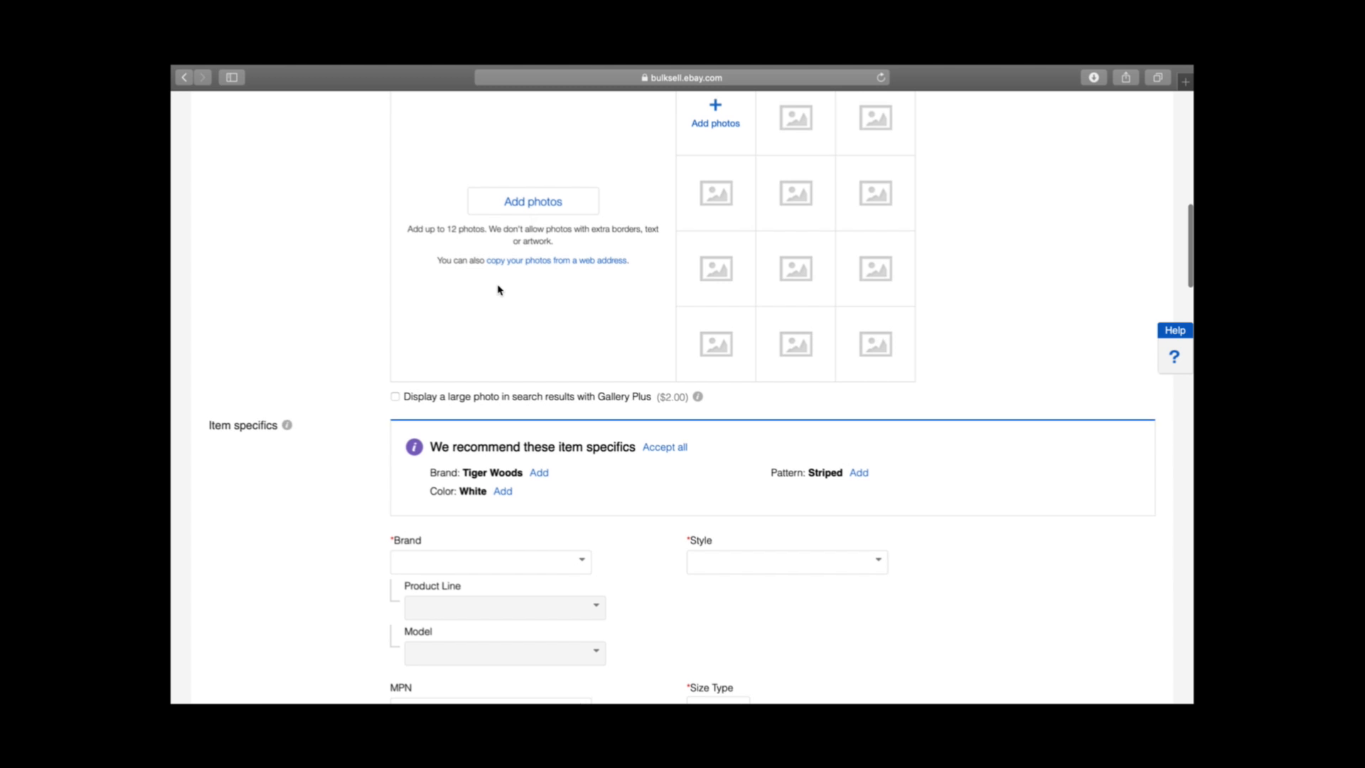
pyautogui.scroll(2, 498, 290)
pyautogui.scroll(-3, 488, 354)
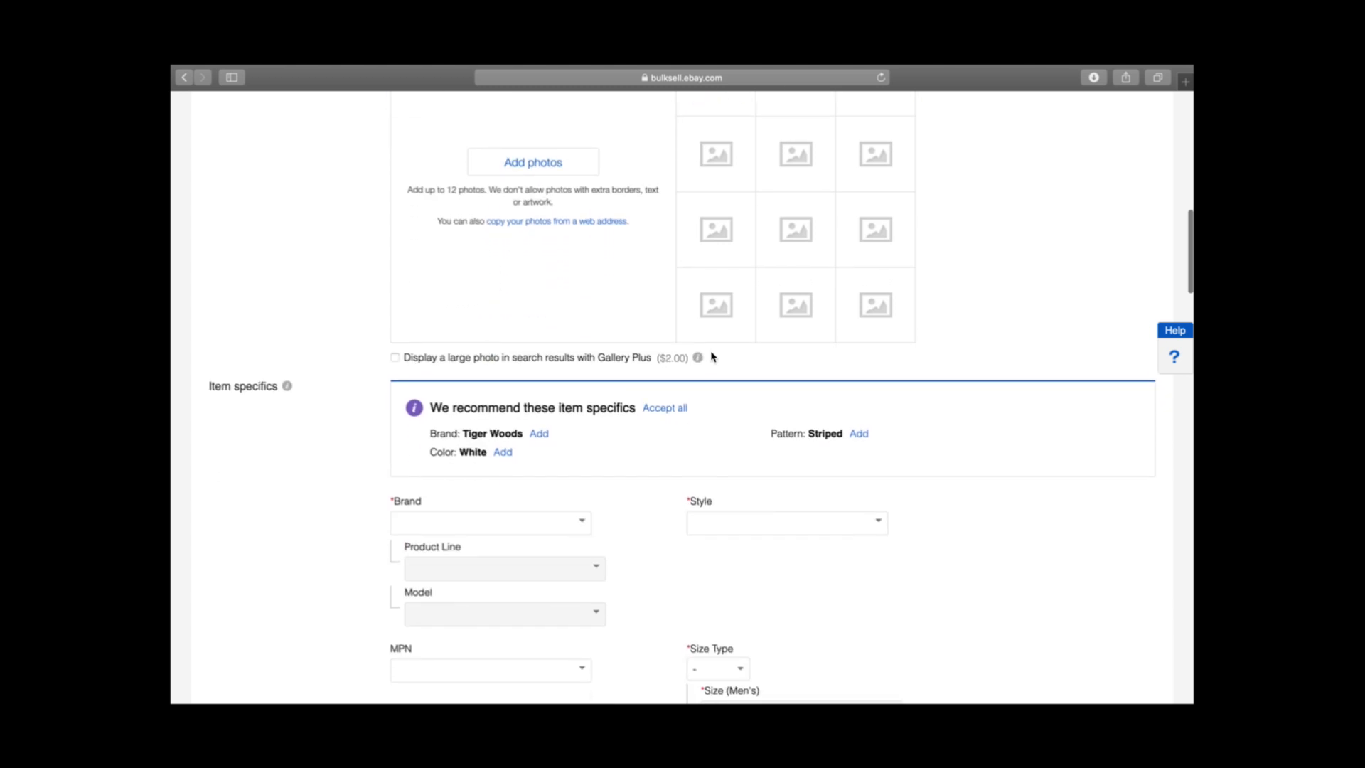
pyautogui.scroll(-6, 352, 338)
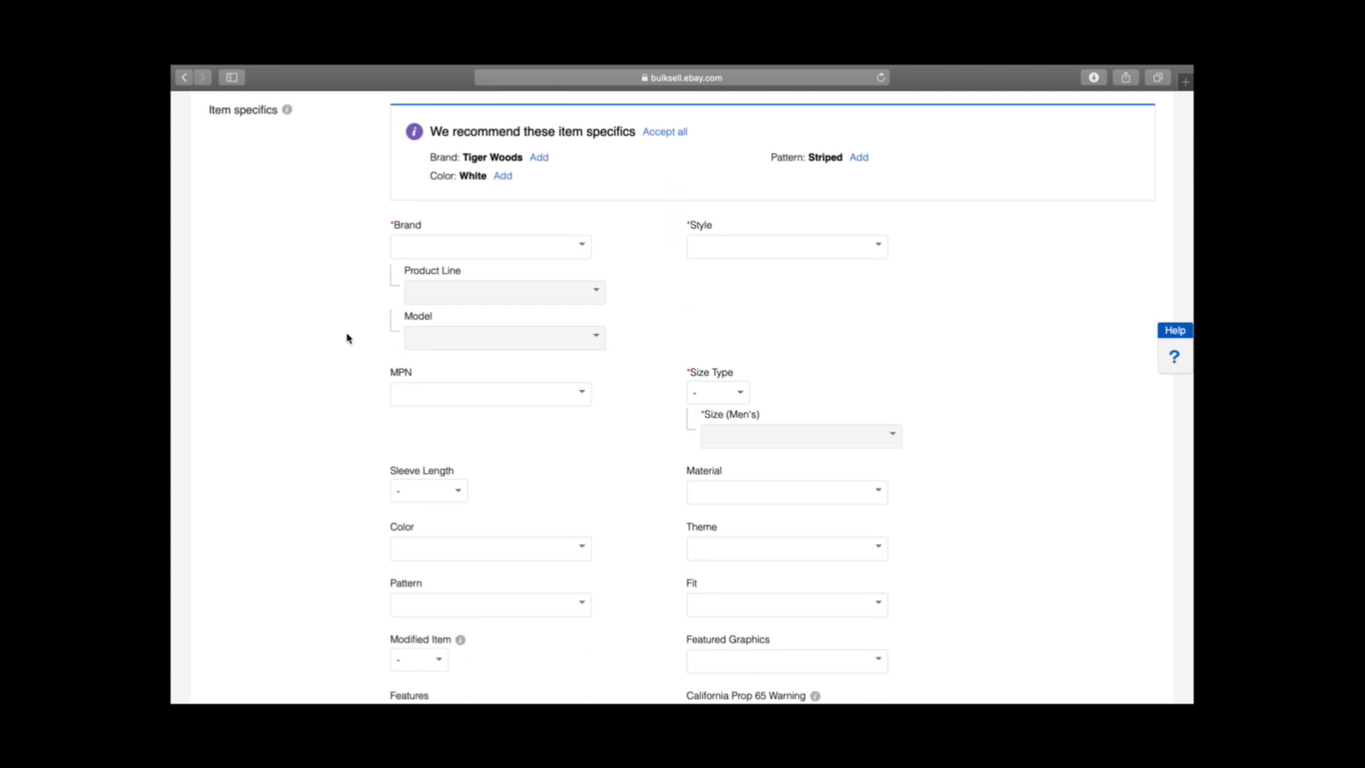
pyautogui.click(585, 246)
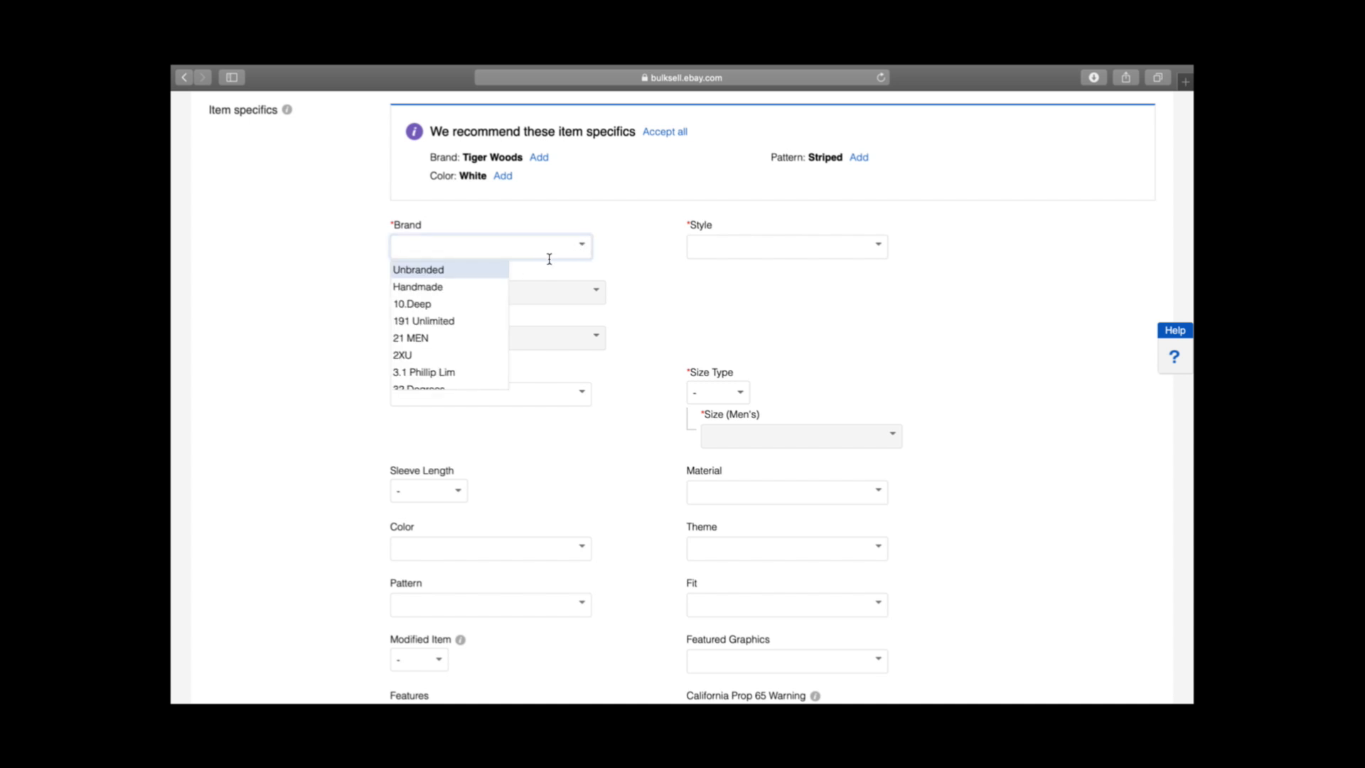
pyautogui.write('tiger')
pyautogui.click(459, 287)
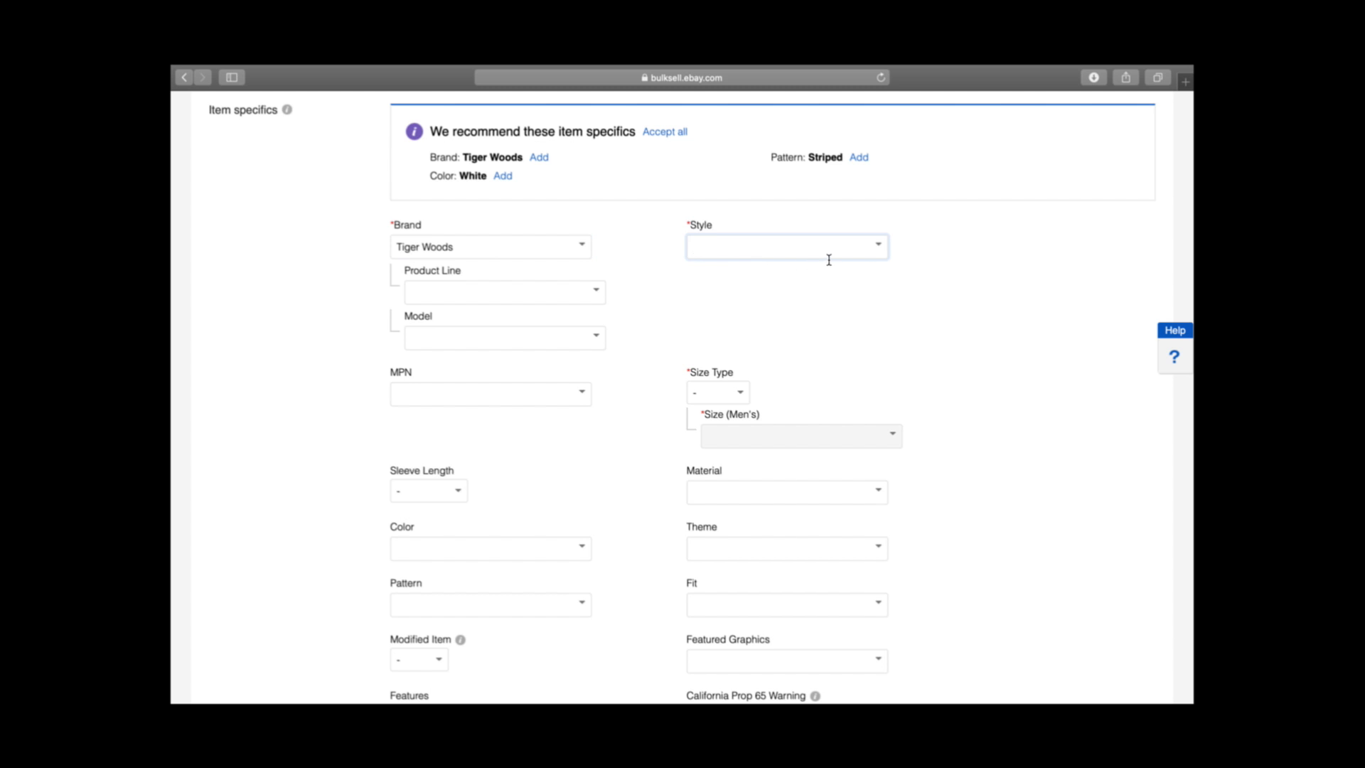
pyautogui.click(881, 247)
pyautogui.click(742, 310)
# - Leave the product line empty and set the MPN to "Does Not Apply"
pyautogui.click(599, 240)
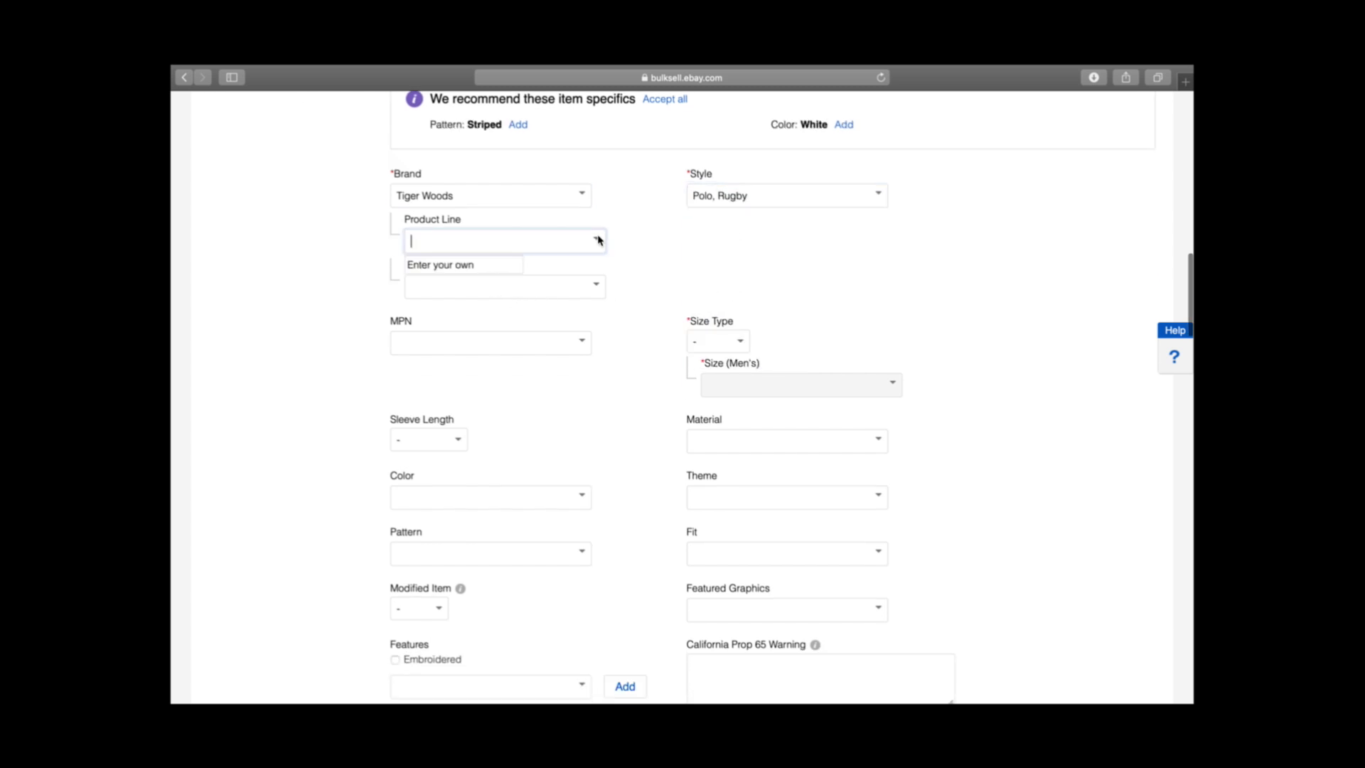
pyautogui.click(646, 257)
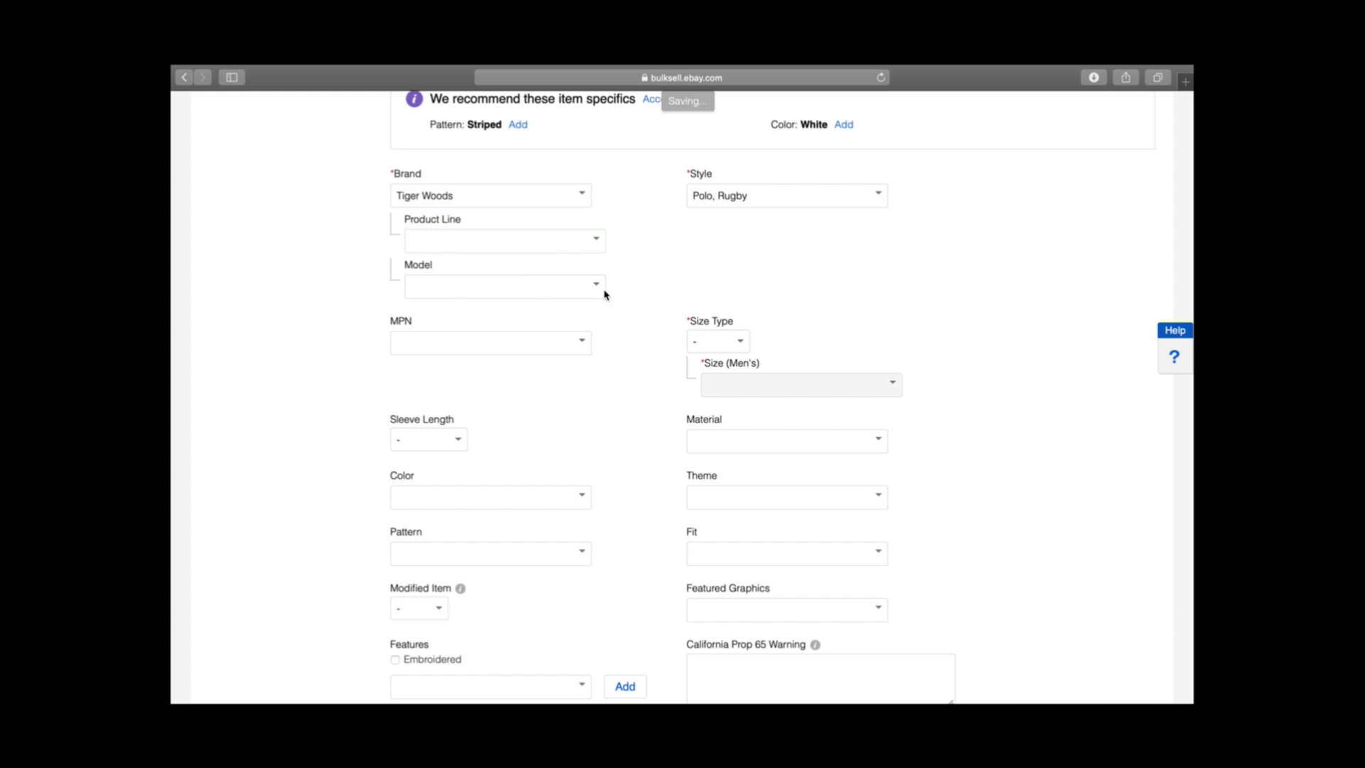
pyautogui.click(584, 343)
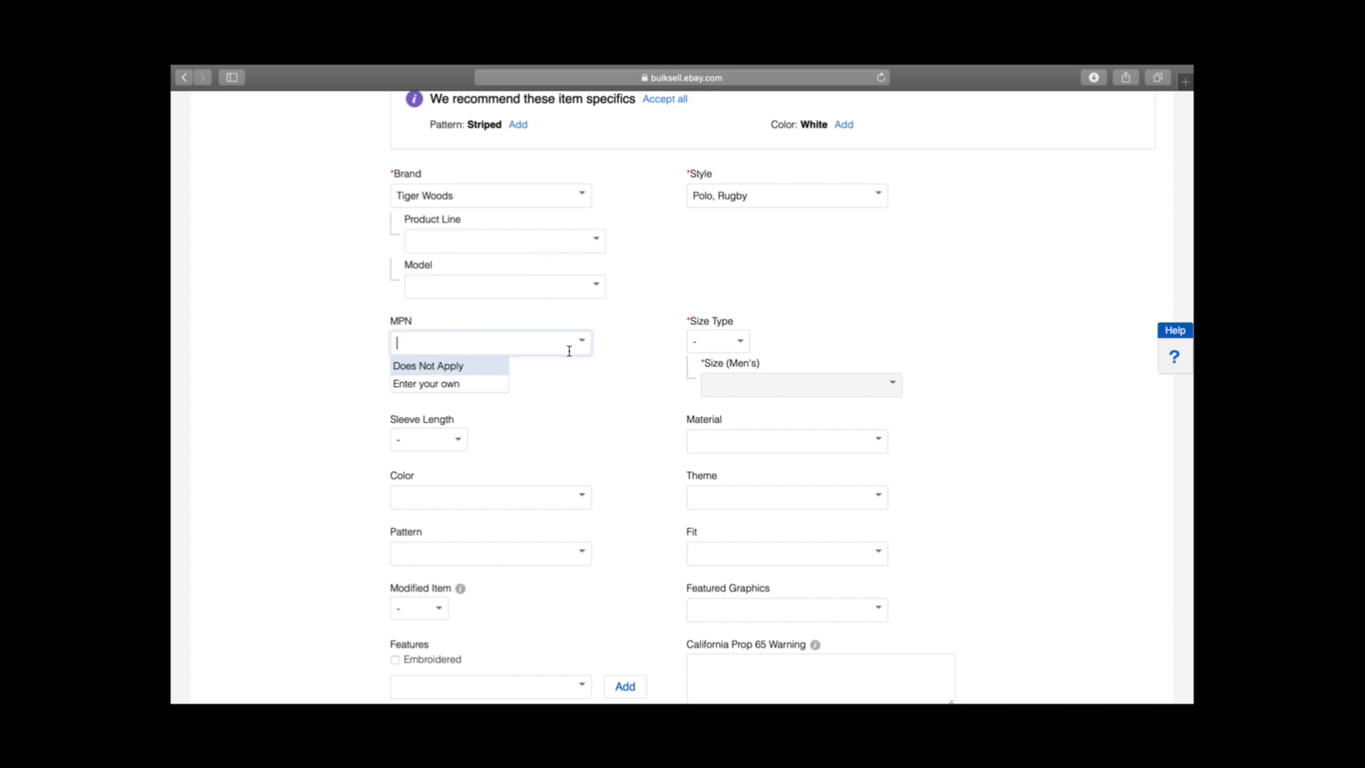
pyautogui.click(455, 367)
# - Set the size type to Regular and the men's size to XL
pyautogui.click(741, 340)
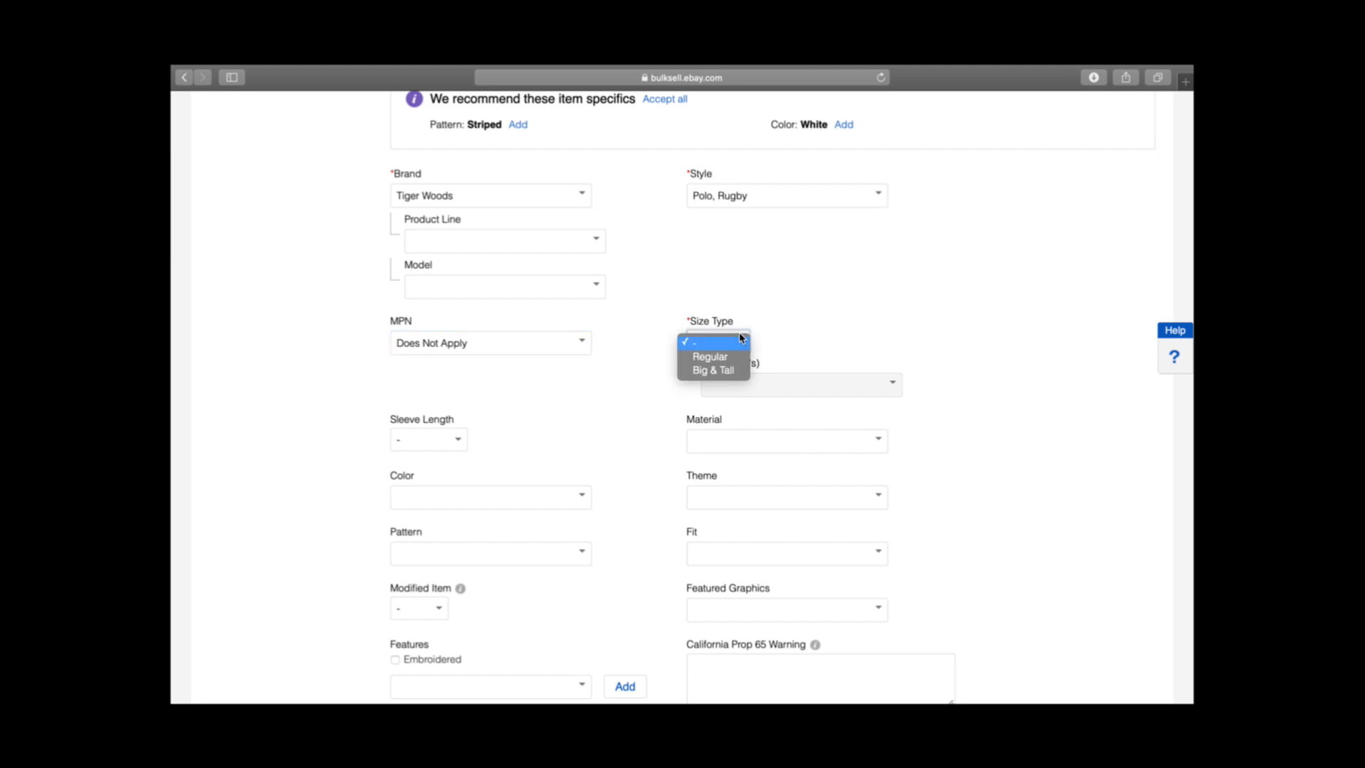
pyautogui.click(705, 356)
pyautogui.click(872, 400)
pyautogui.click(723, 498)
# - Set the sleeve length to Short Sleeve and the material to 100% Silk
pyautogui.scroll(-4, 573, 445)
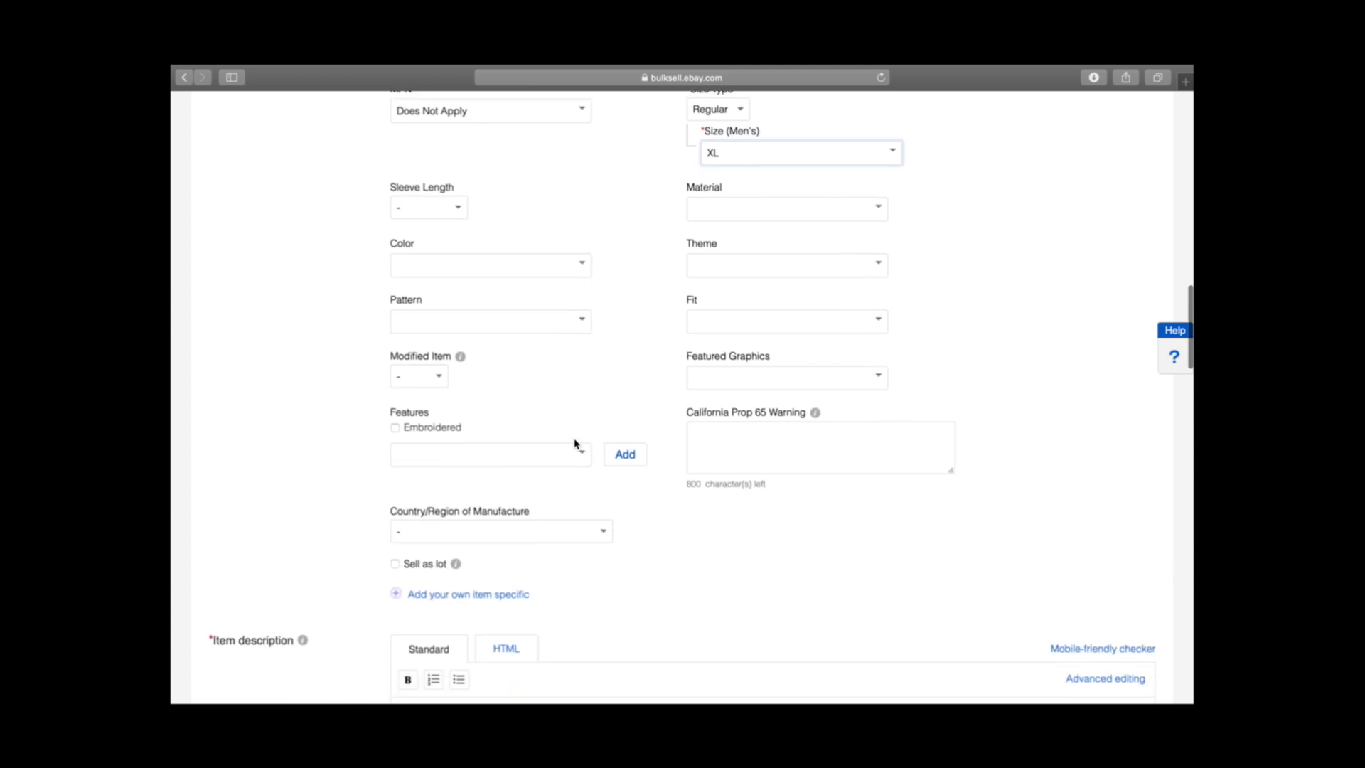
pyautogui.click(459, 199)
pyautogui.click(448, 232)
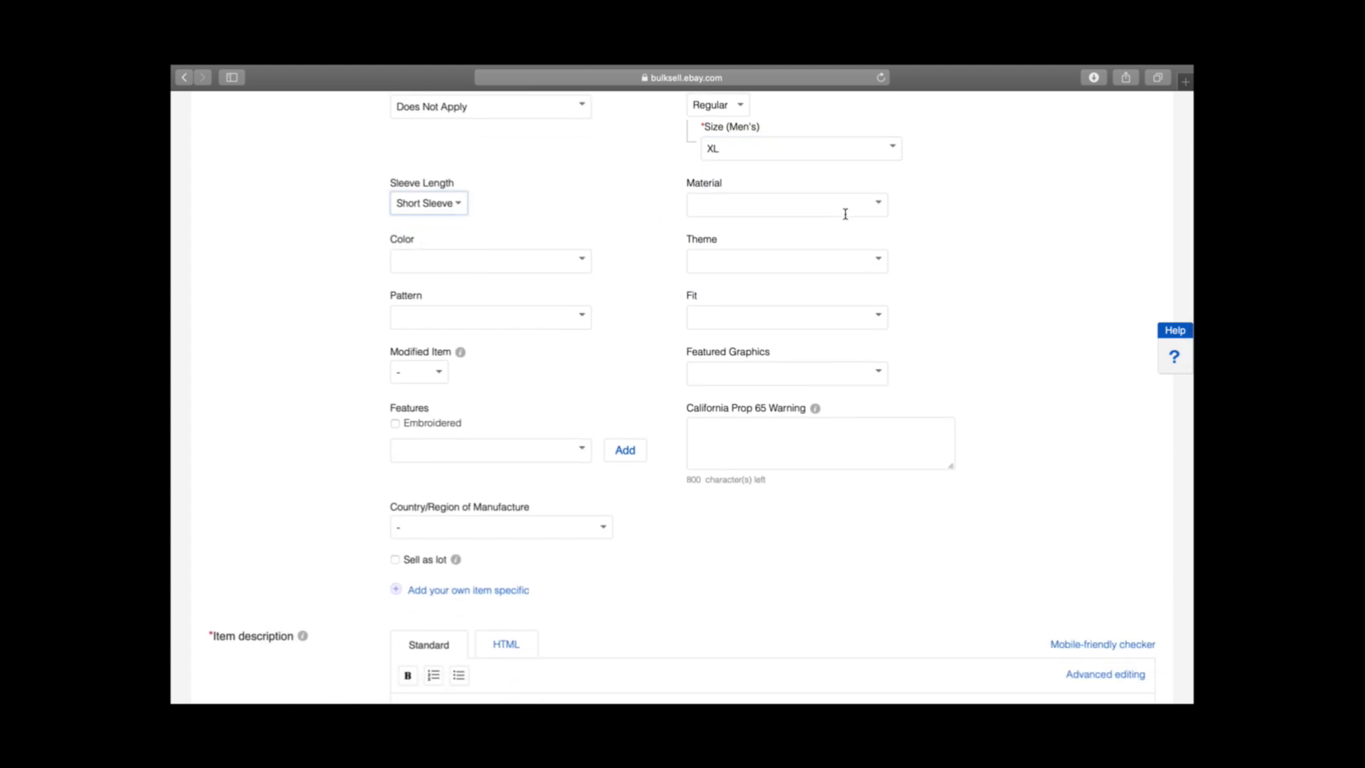
pyautogui.click(879, 204)
pyautogui.click(762, 264)
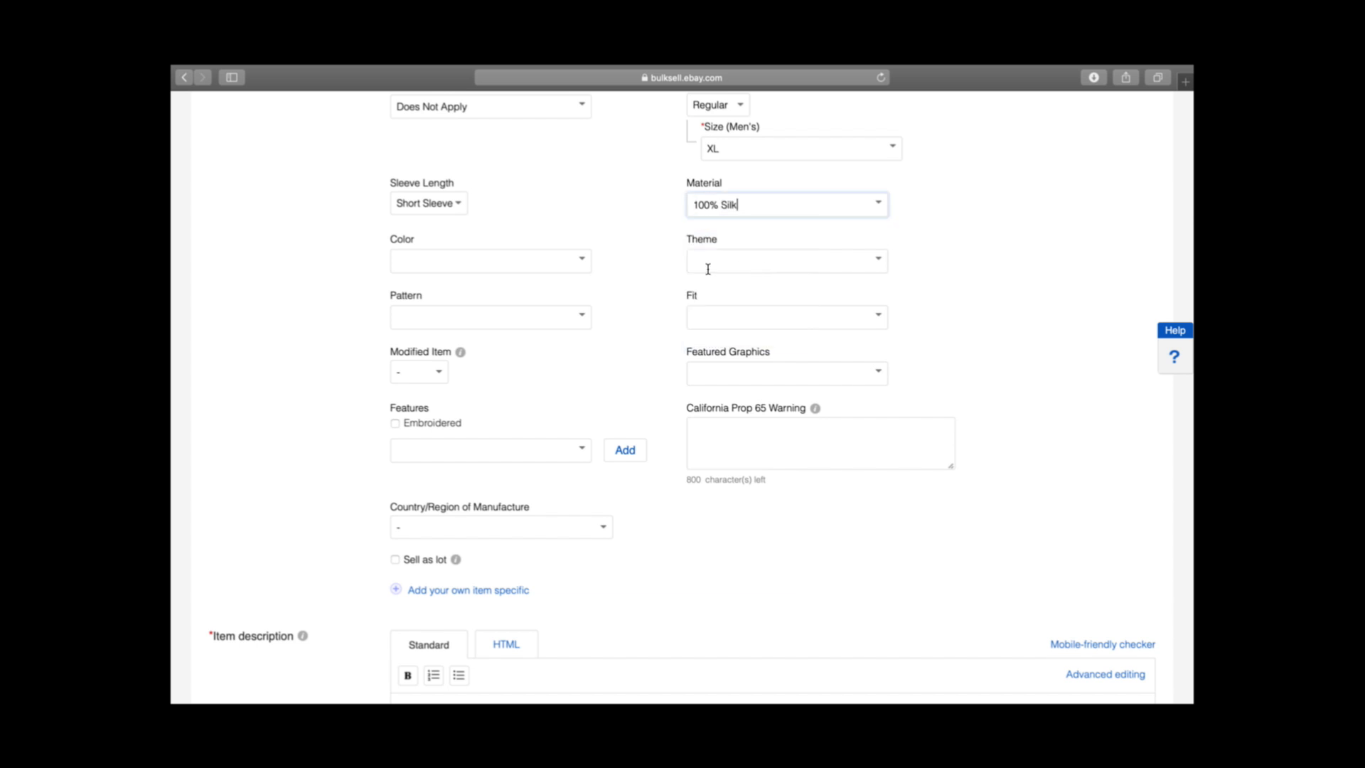
# - Set the polo's color to Green and its pattern to Striped
pyautogui.click(588, 262)
pyautogui.scroll(-1, 456, 347)
pyautogui.click(443, 350)
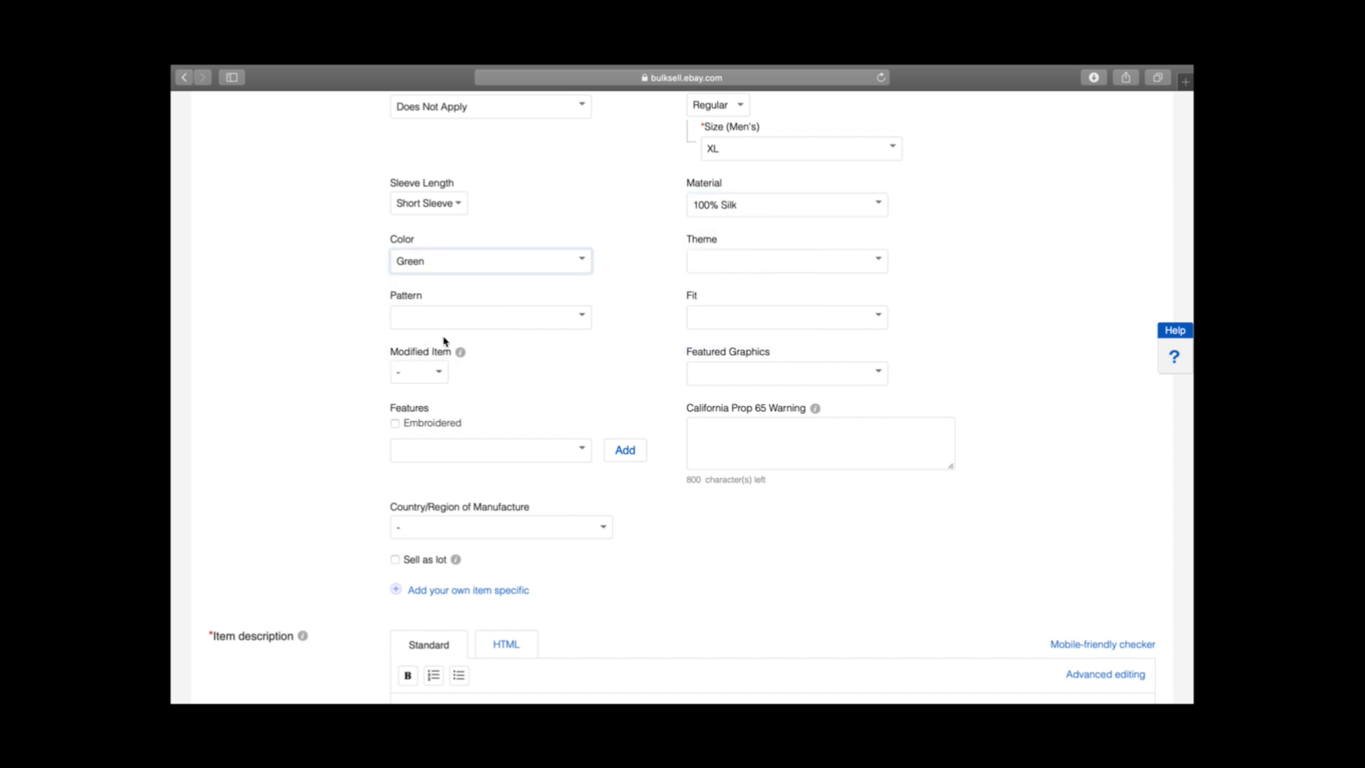
pyautogui.click(578, 263)
pyautogui.click(609, 312)
pyautogui.click(581, 313)
pyautogui.scroll(-3, 477, 380)
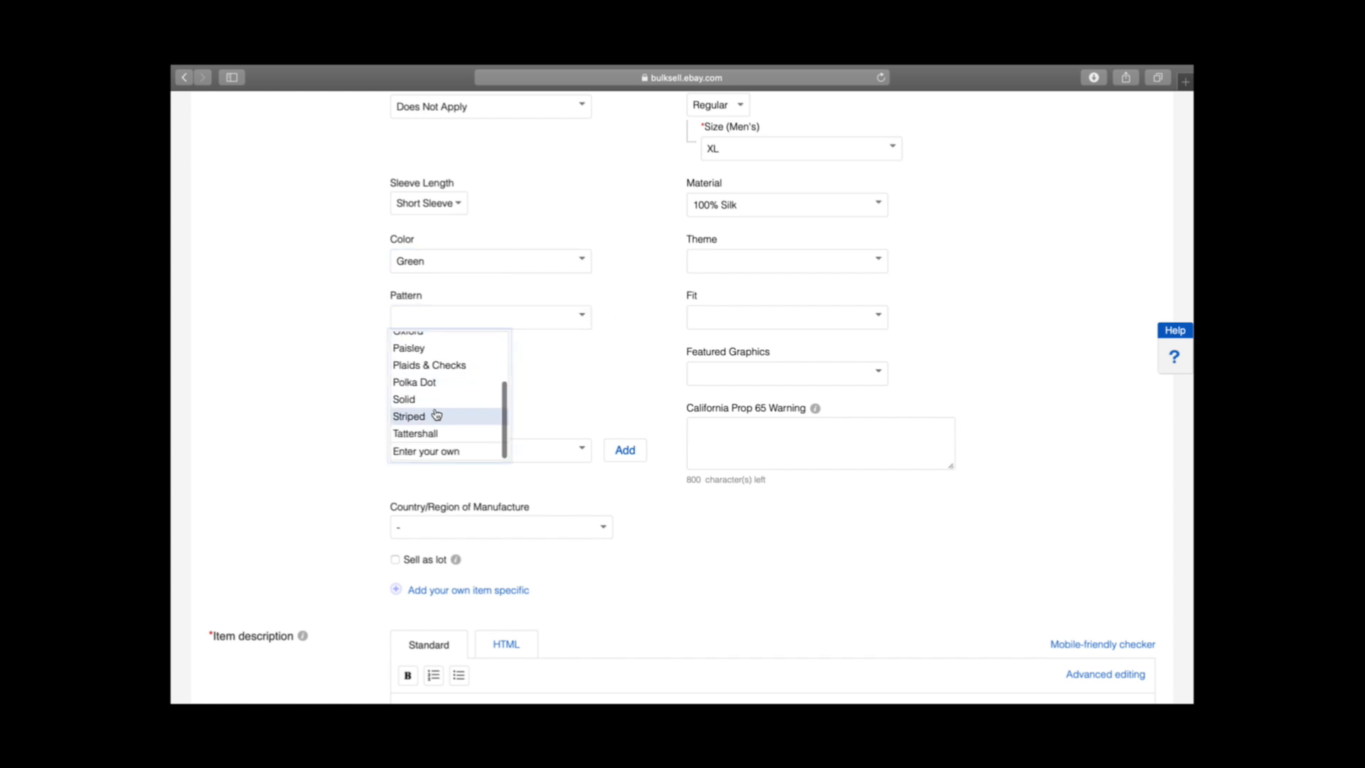
pyautogui.click(436, 415)
# - Set the fit to Regular and leave the featured graphics empty
pyautogui.scroll(-2, 441, 377)
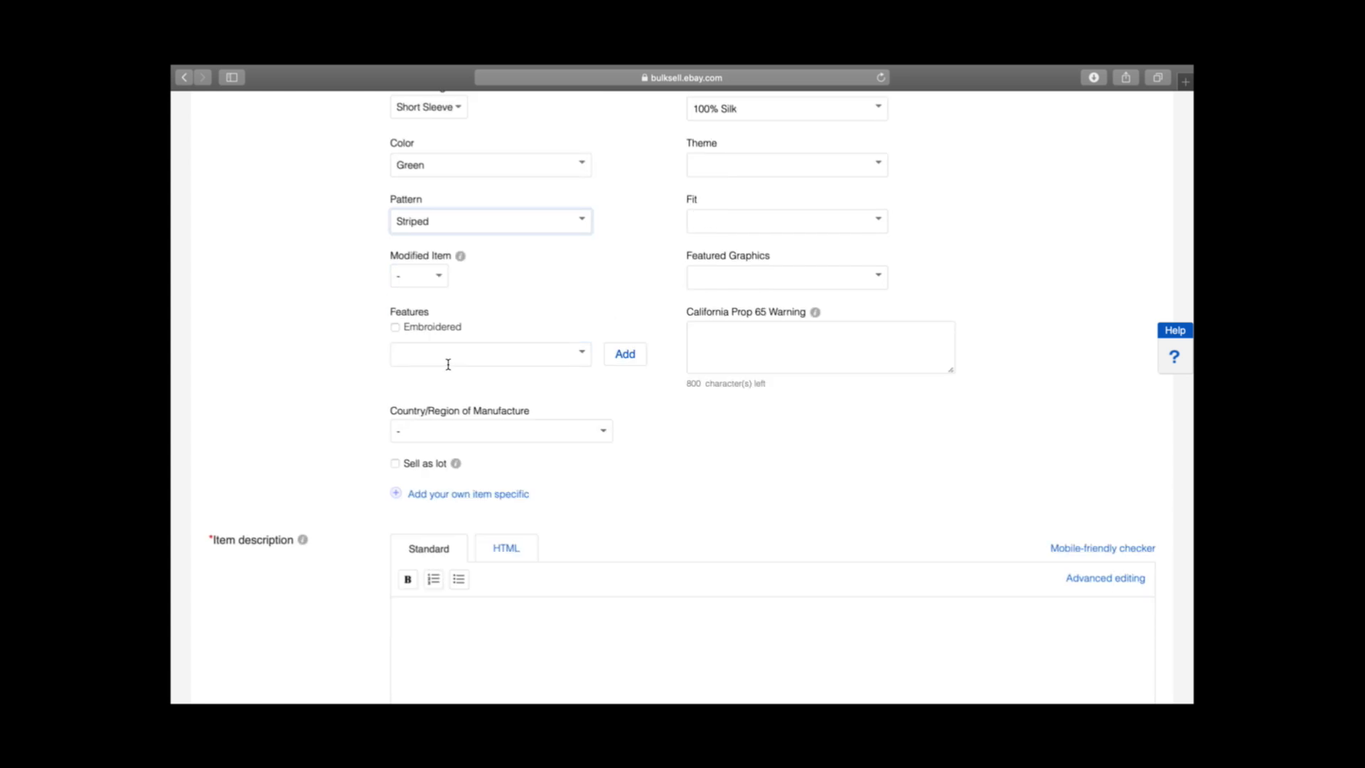
pyautogui.click(860, 222)
pyautogui.click(712, 258)
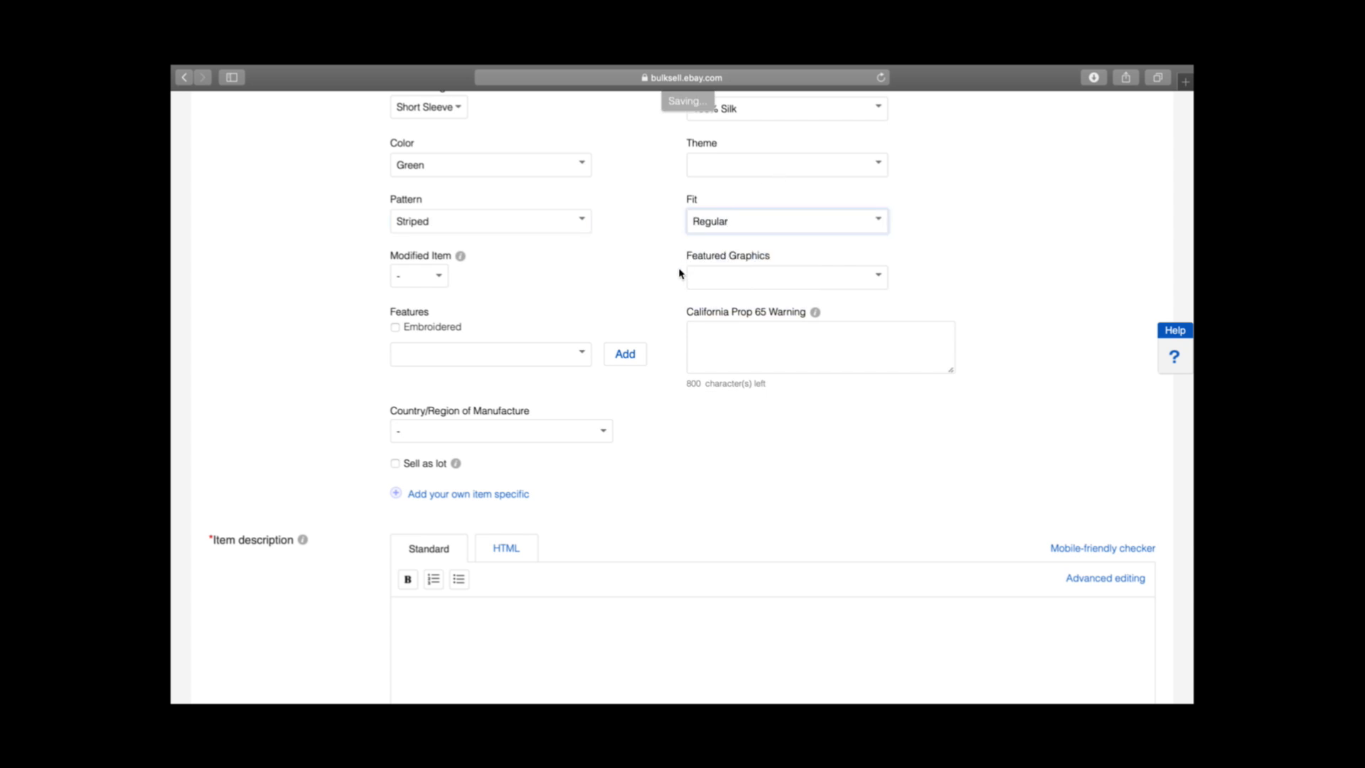
pyautogui.scroll(-3, 603, 271)
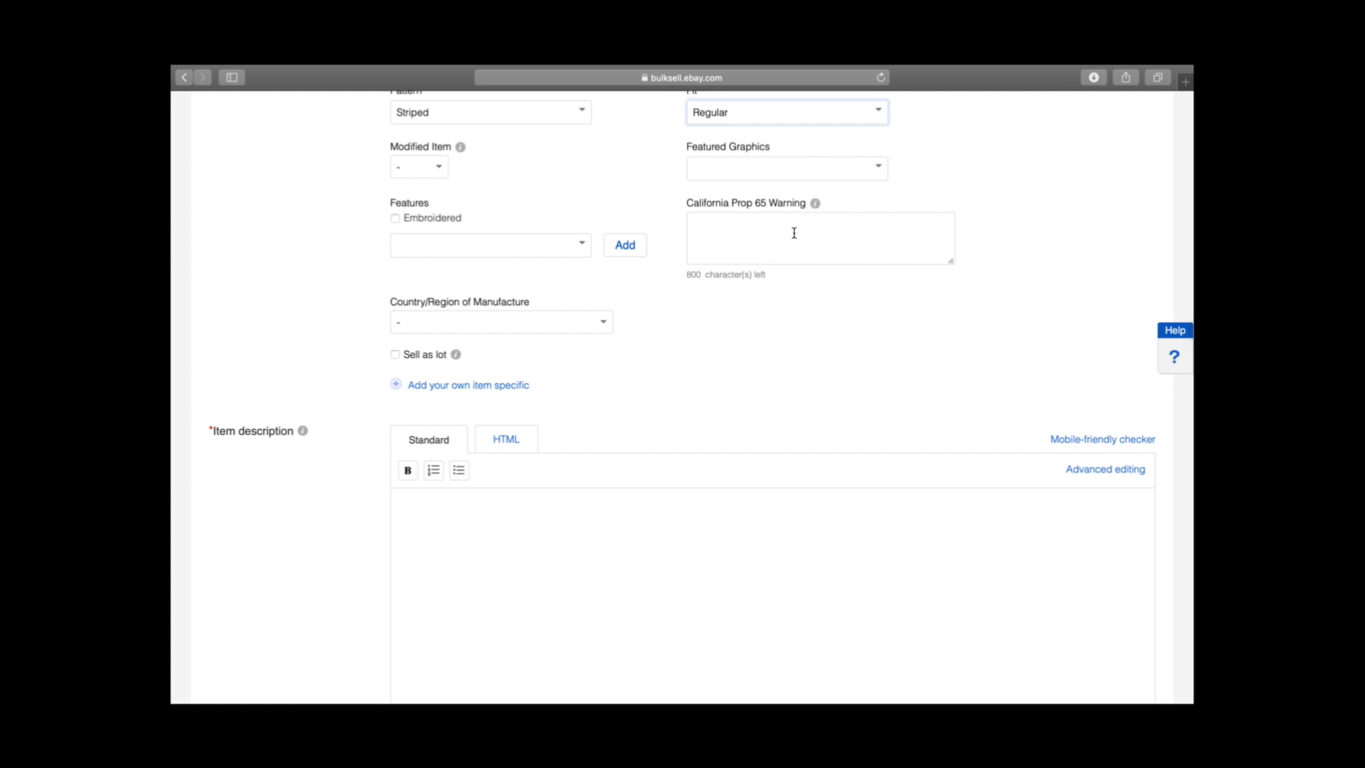
pyautogui.click(879, 168)
pyautogui.click(627, 171)
# - Start the item description as a bold bulleted list with the first line "TIGER WOODS MENS POLO"
pyautogui.scroll(-5, 255, 293)
pyautogui.click(504, 289)
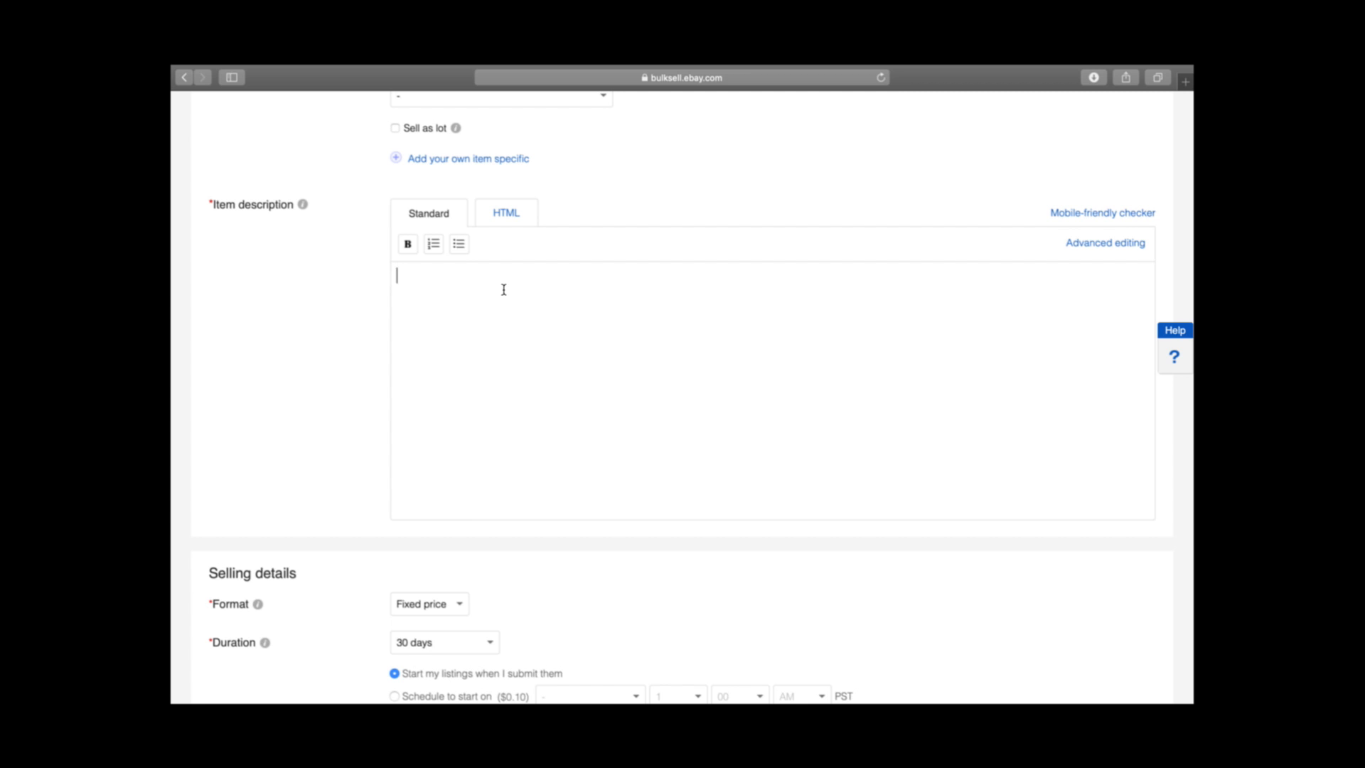
pyautogui.click(416, 250)
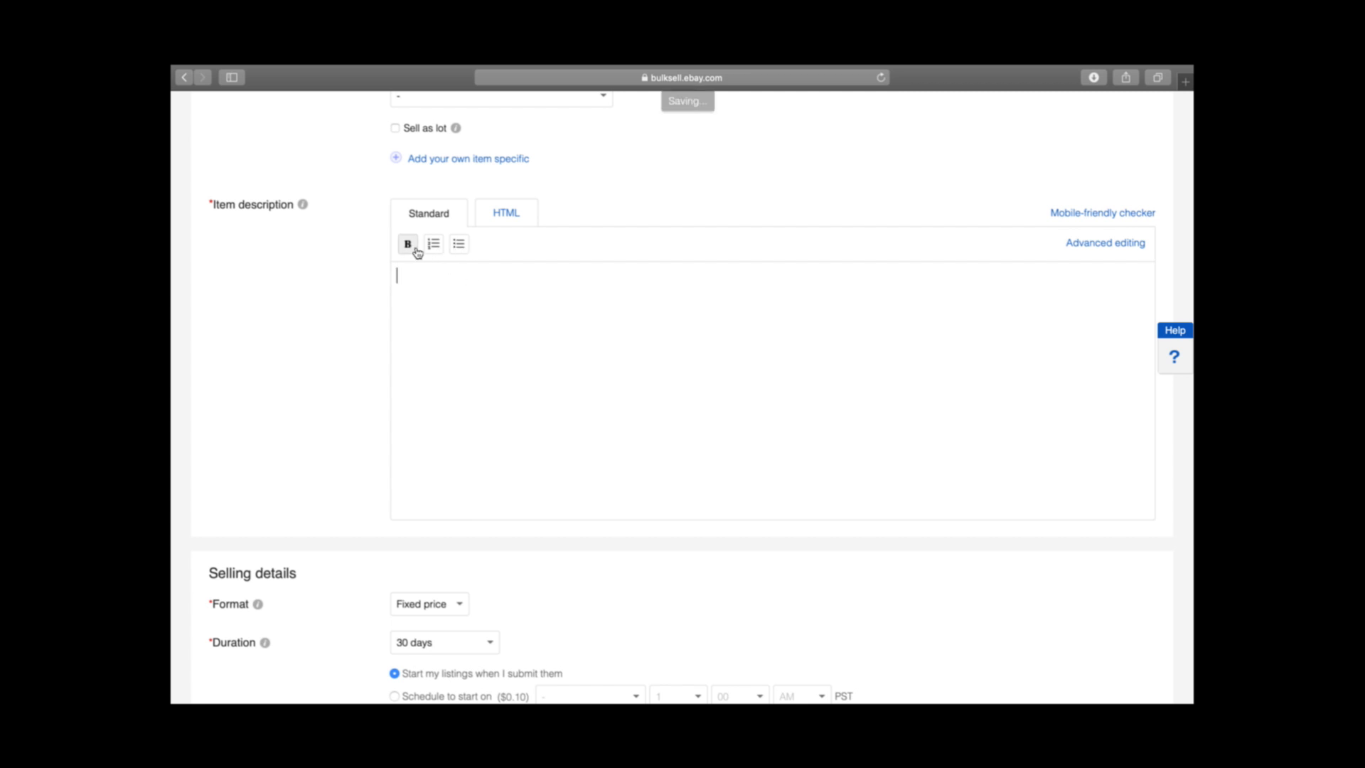
pyautogui.click(457, 245)
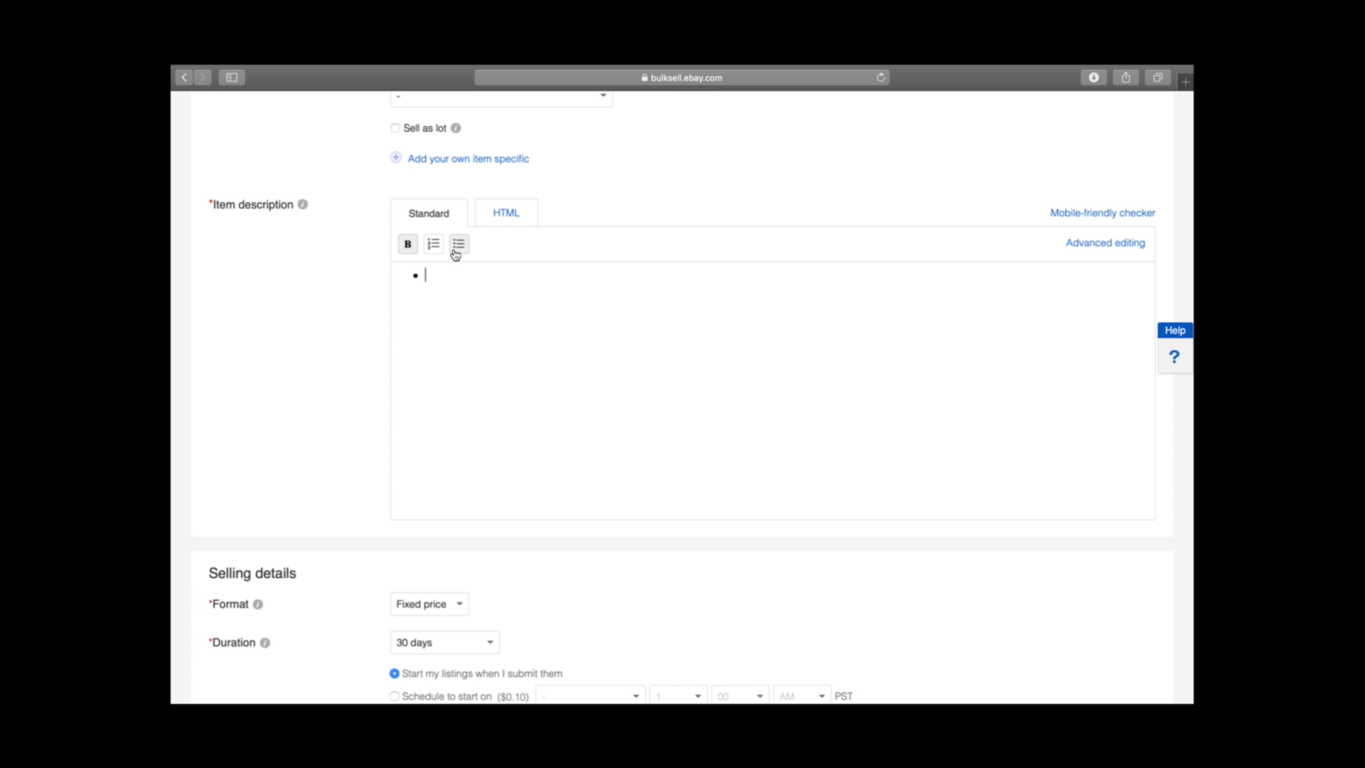
pyautogui.write('TIGER WOODS MENS POLO ')
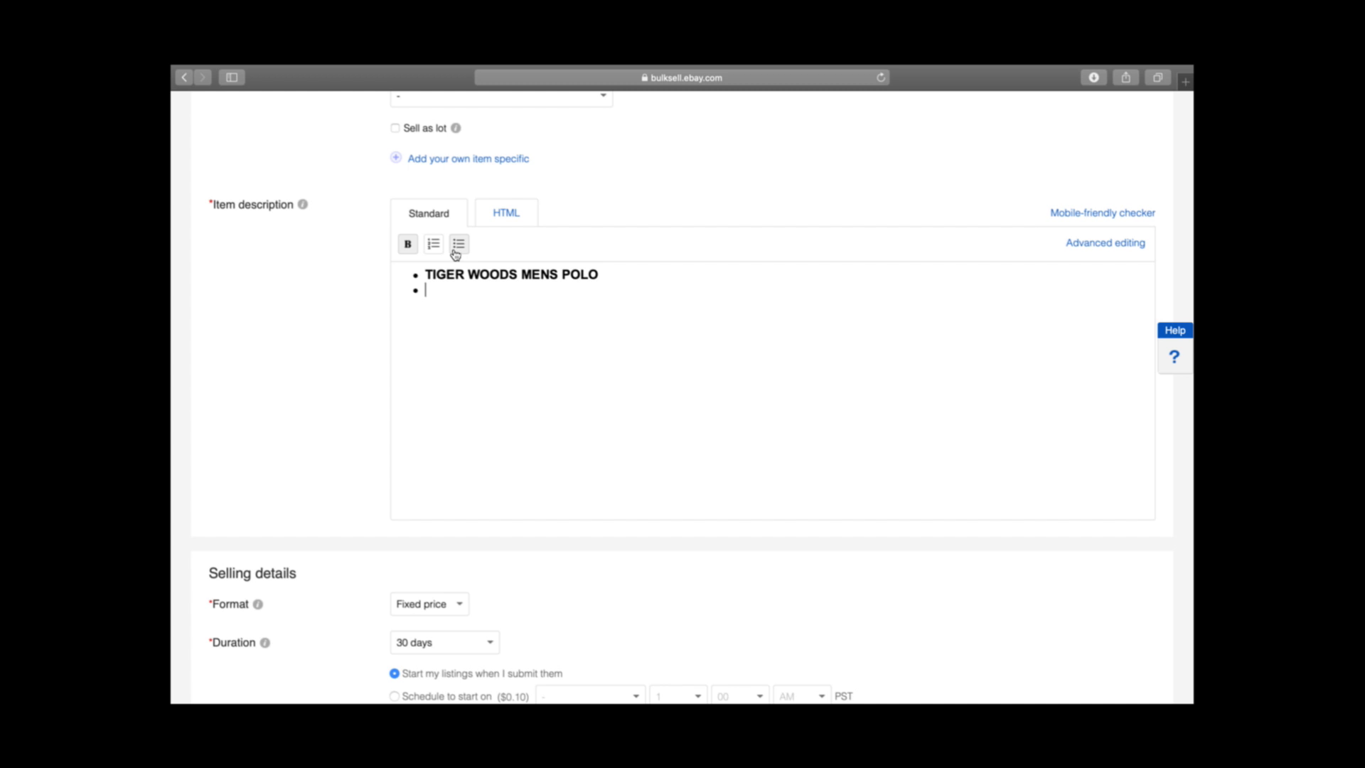
# - Add description bullets "SIZE: XL", "COLOR: GREEN/WHITE STRIPED" and "EXCELLENT PREOWNED CONDITION"
pyautogui.write('SIZE')
pyautogui.write(': XL ')
pyautogui.write('COLOR: GREEN')
pyautogui.write('/WHITE STRIPED ')
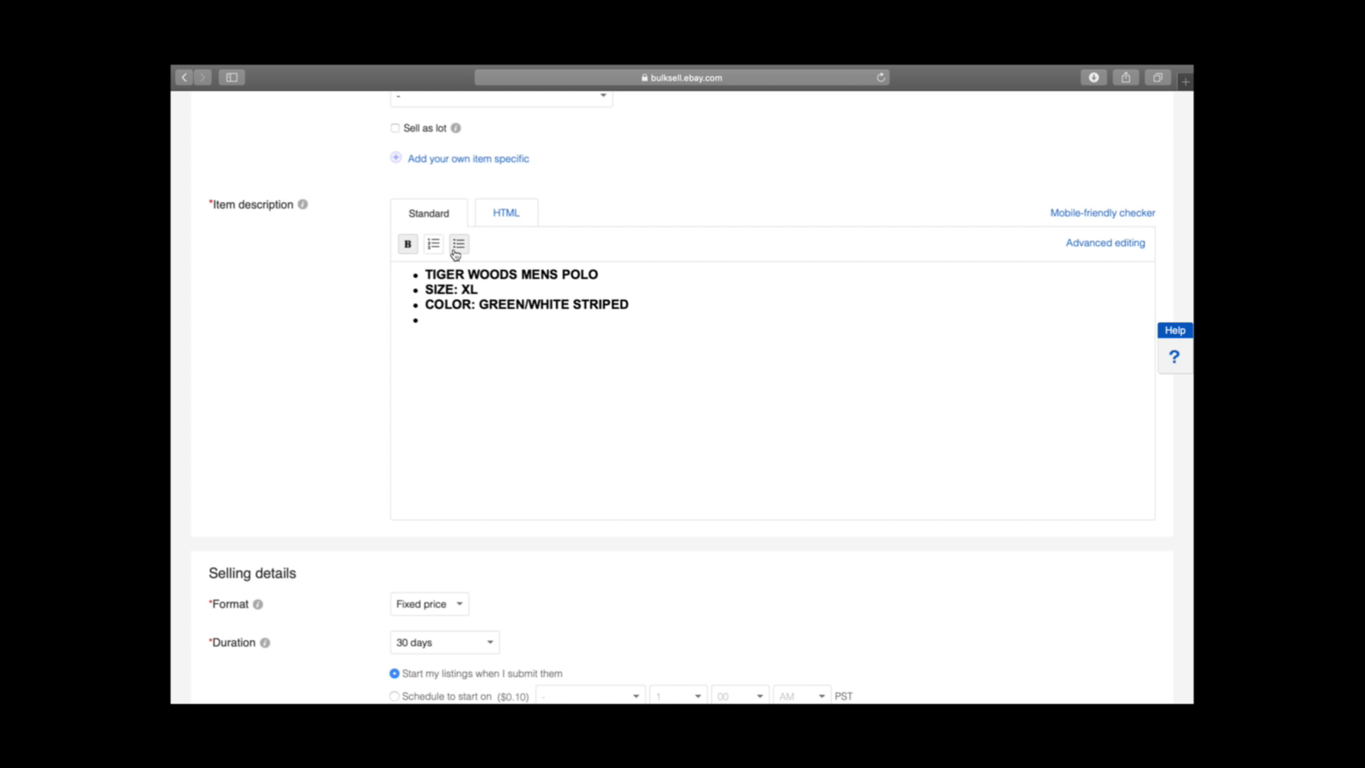
pyautogui.write('EXCELLENT PREOWNED CONDITION')
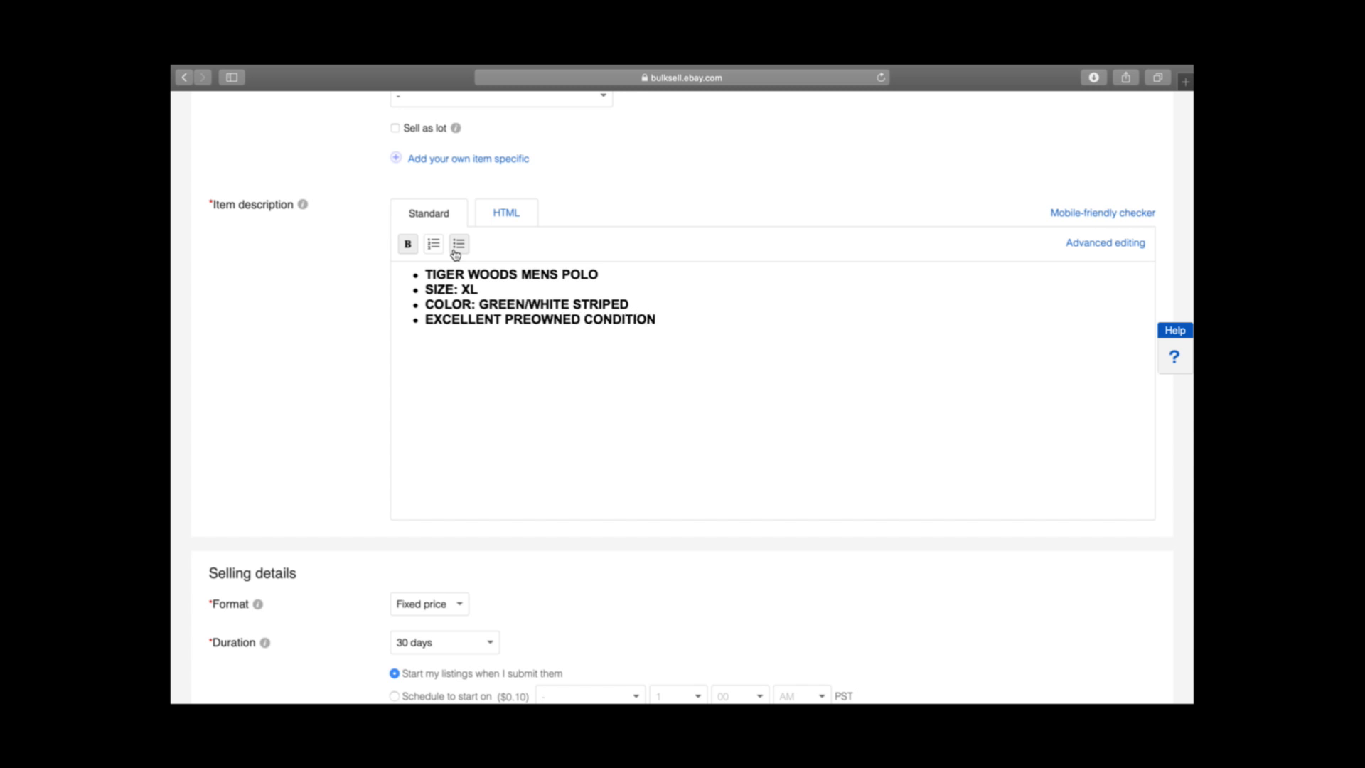
# - Add the bullets "Dri-Fit Style" and "Short Sleeve" to the item description
pyautogui.press('Return')
pyautogui.press('BackSpace')
pyautogui.write('Dri0')
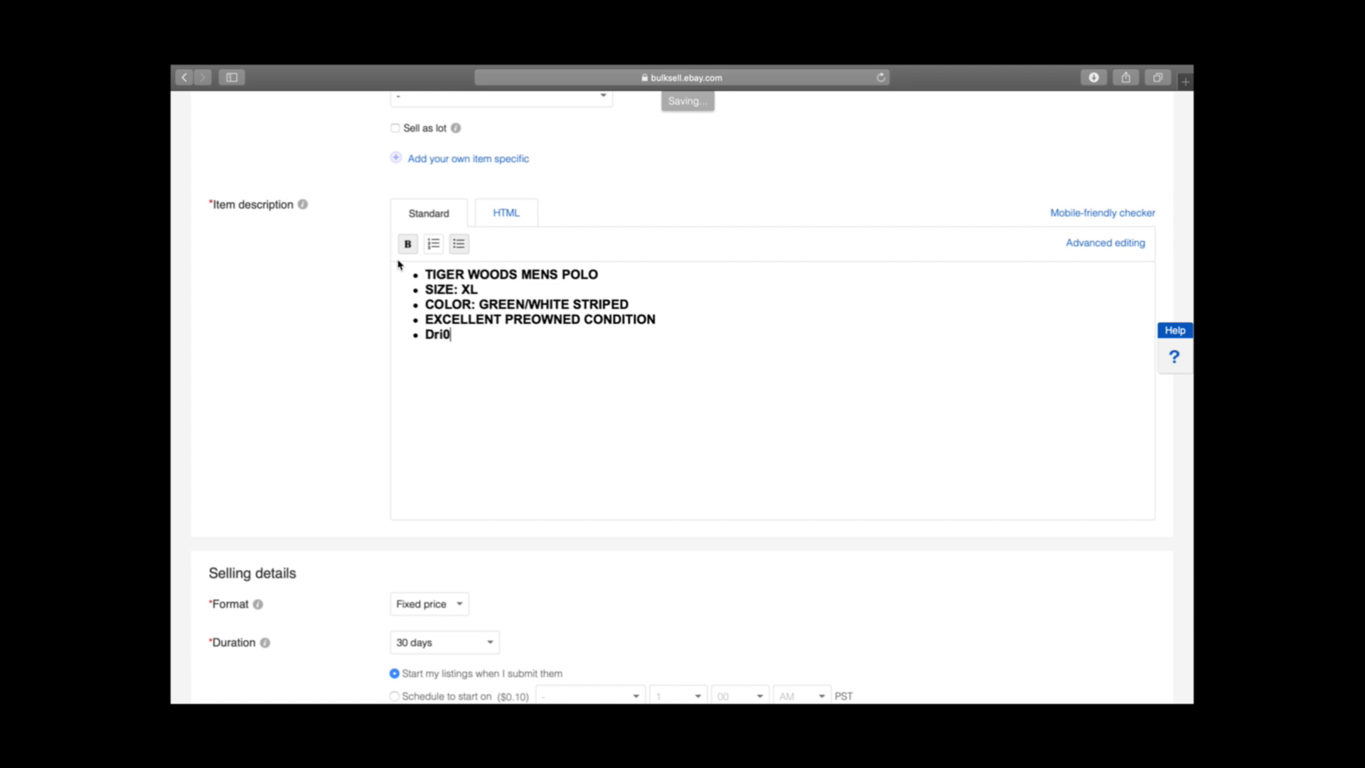
pyautogui.press('BackSpace')
pyautogui.write('-fi')
pyautogui.press('BackSpace')
pyautogui.press('BackSpace')
pyautogui.write('Fit Sty')
pyautogui.write('le ')
pyautogui.write('Short Sleeve')
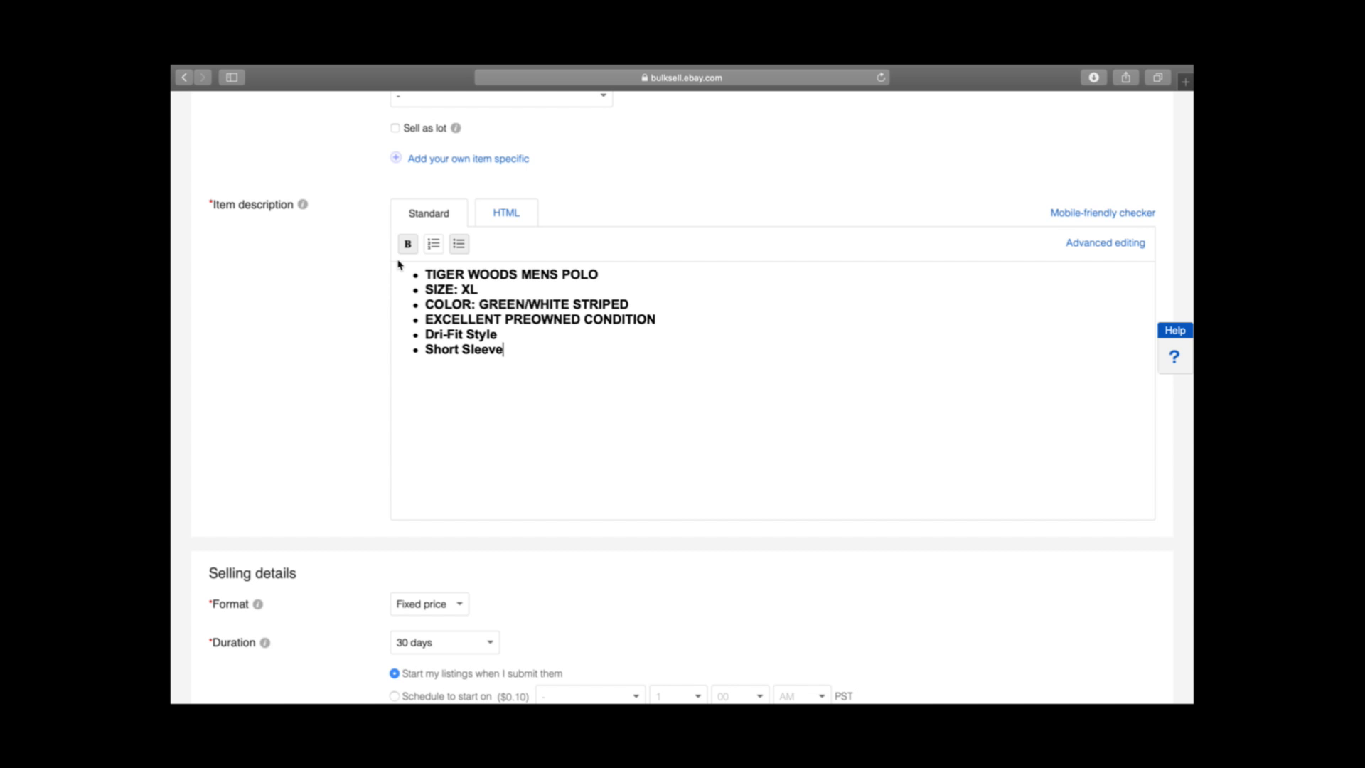
pyautogui.click(433, 244)
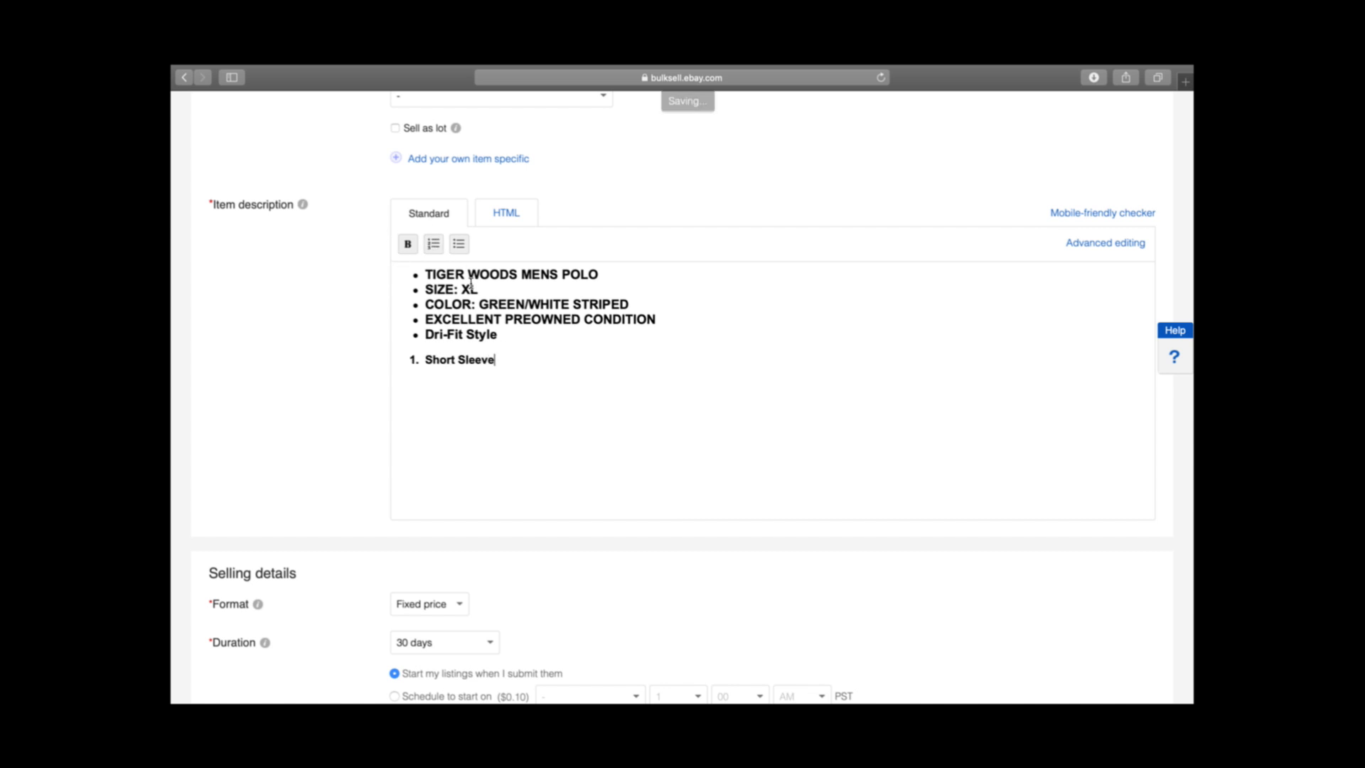
pyautogui.click(459, 244)
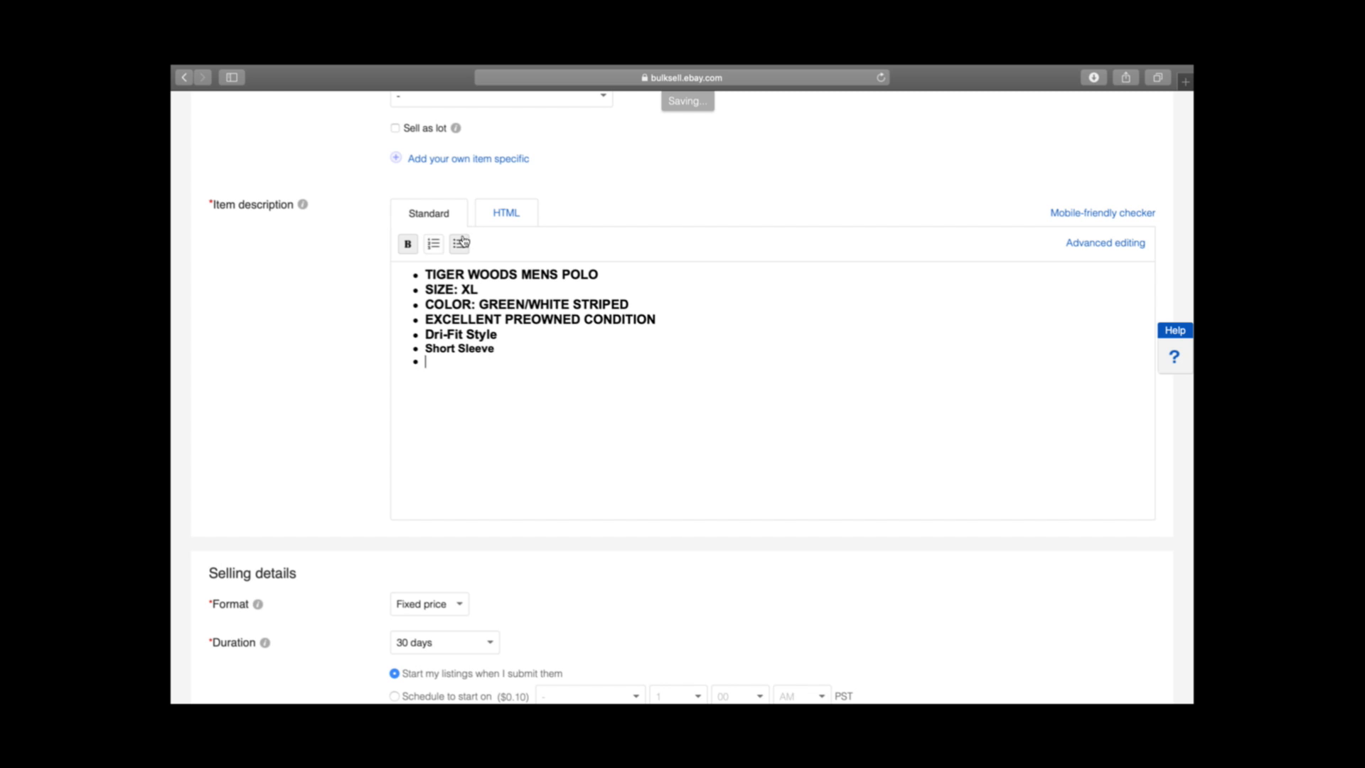
pyautogui.click(459, 244)
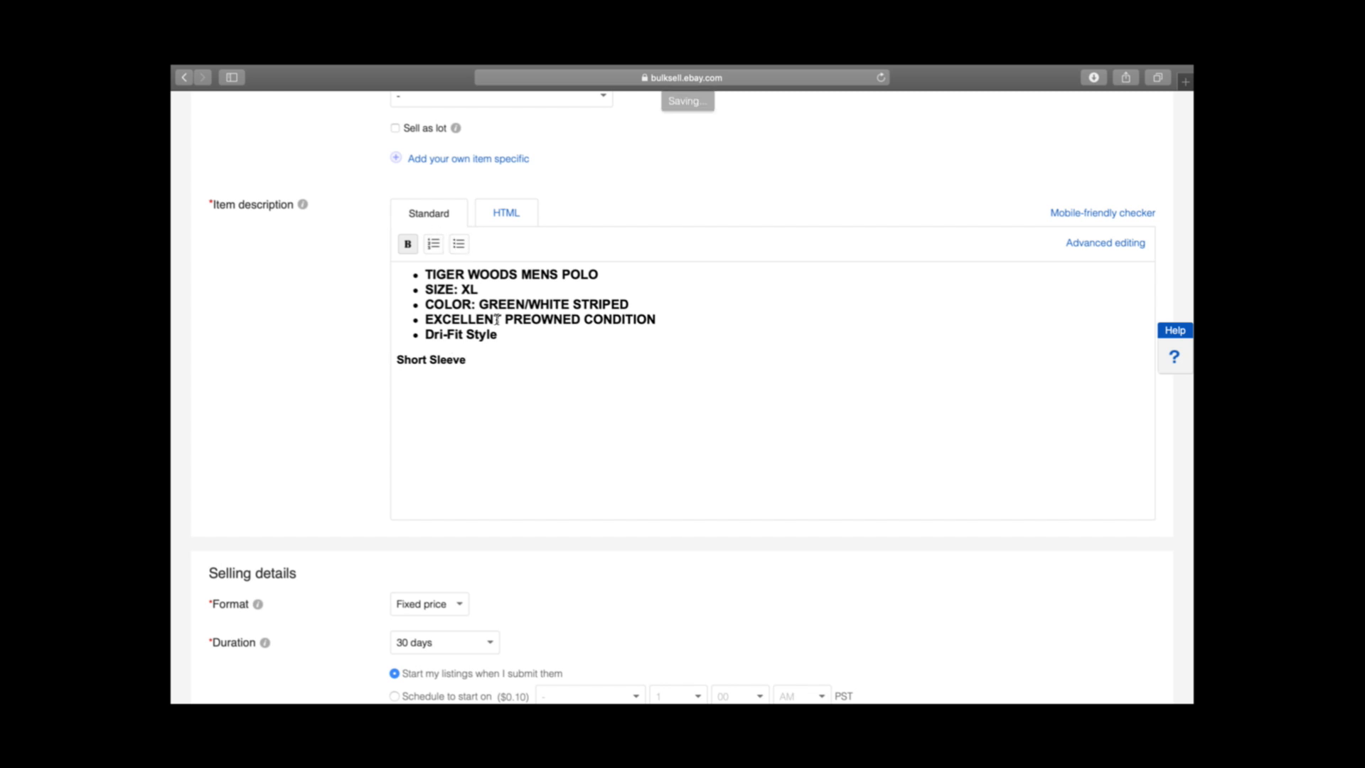
pyautogui.write('e')
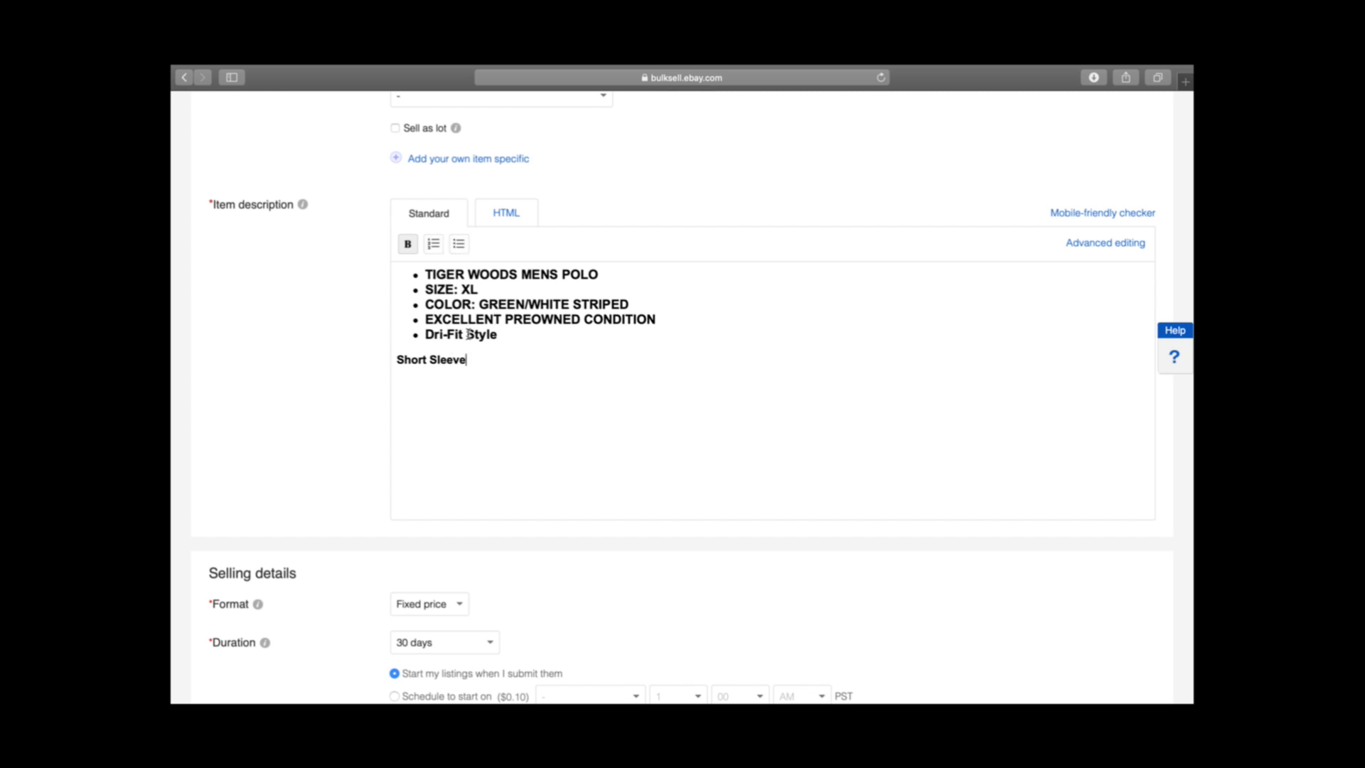
pyautogui.click(465, 250)
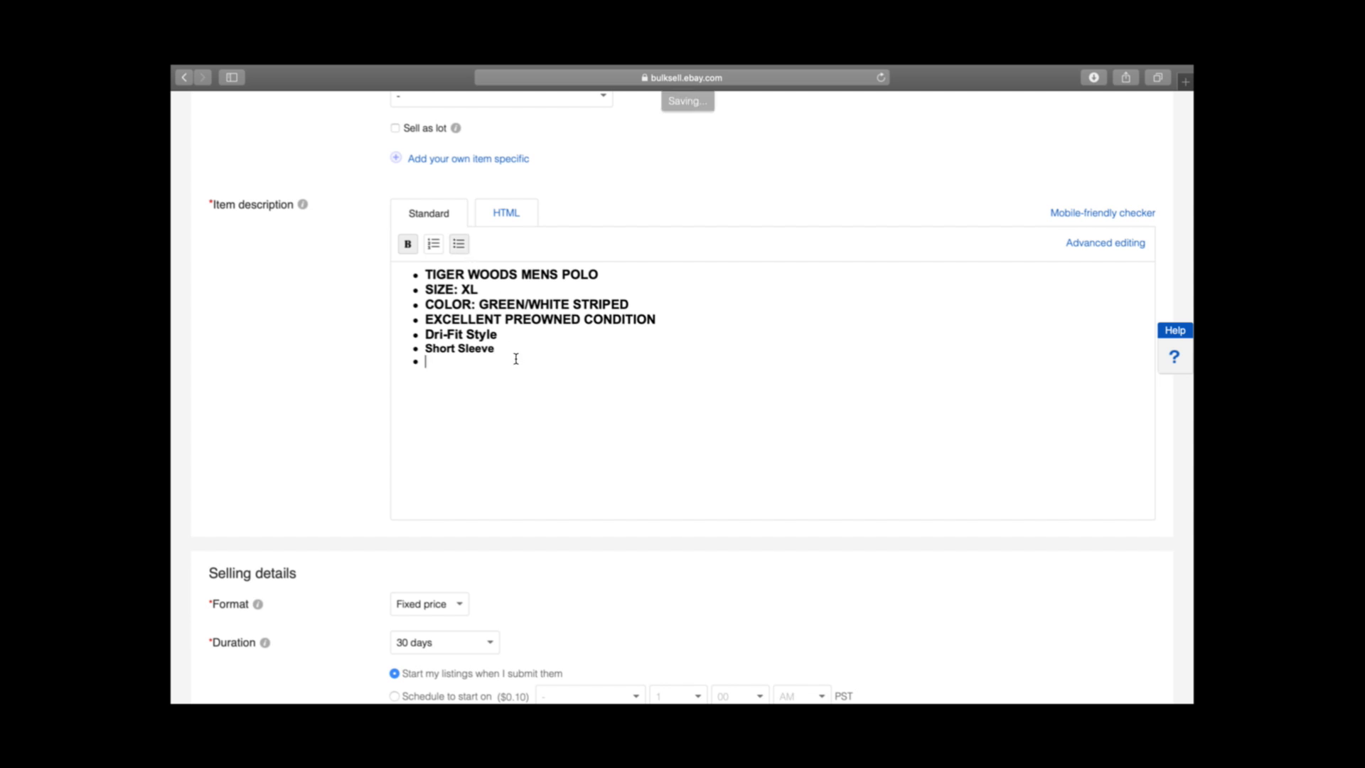
# - Add a "MEASUREMENTS:" heading to the item description with bullets "Chest Measurements- 20"" and "Neck to Bottom- 24""
pyautogui.click(463, 247)
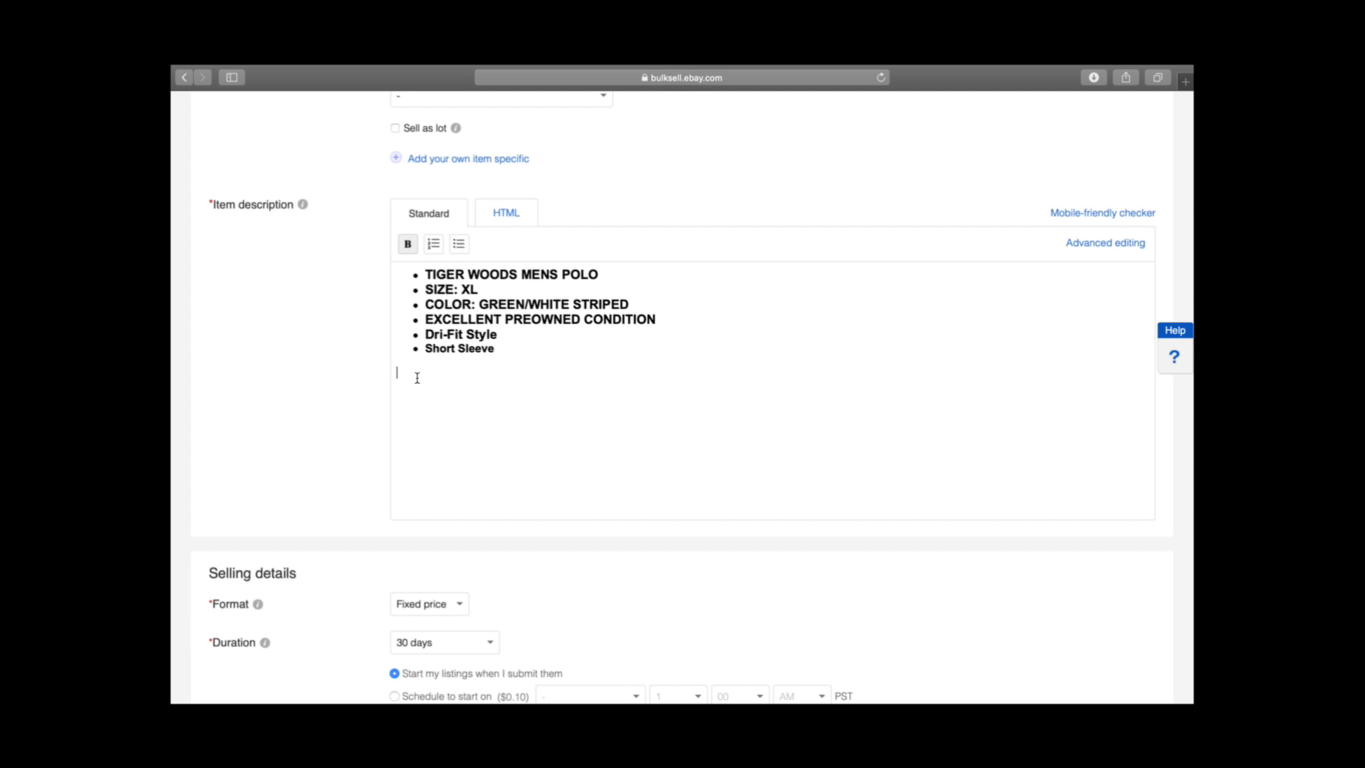
pyautogui.write('MEASUREMENTS:')
pyautogui.click(458, 244)
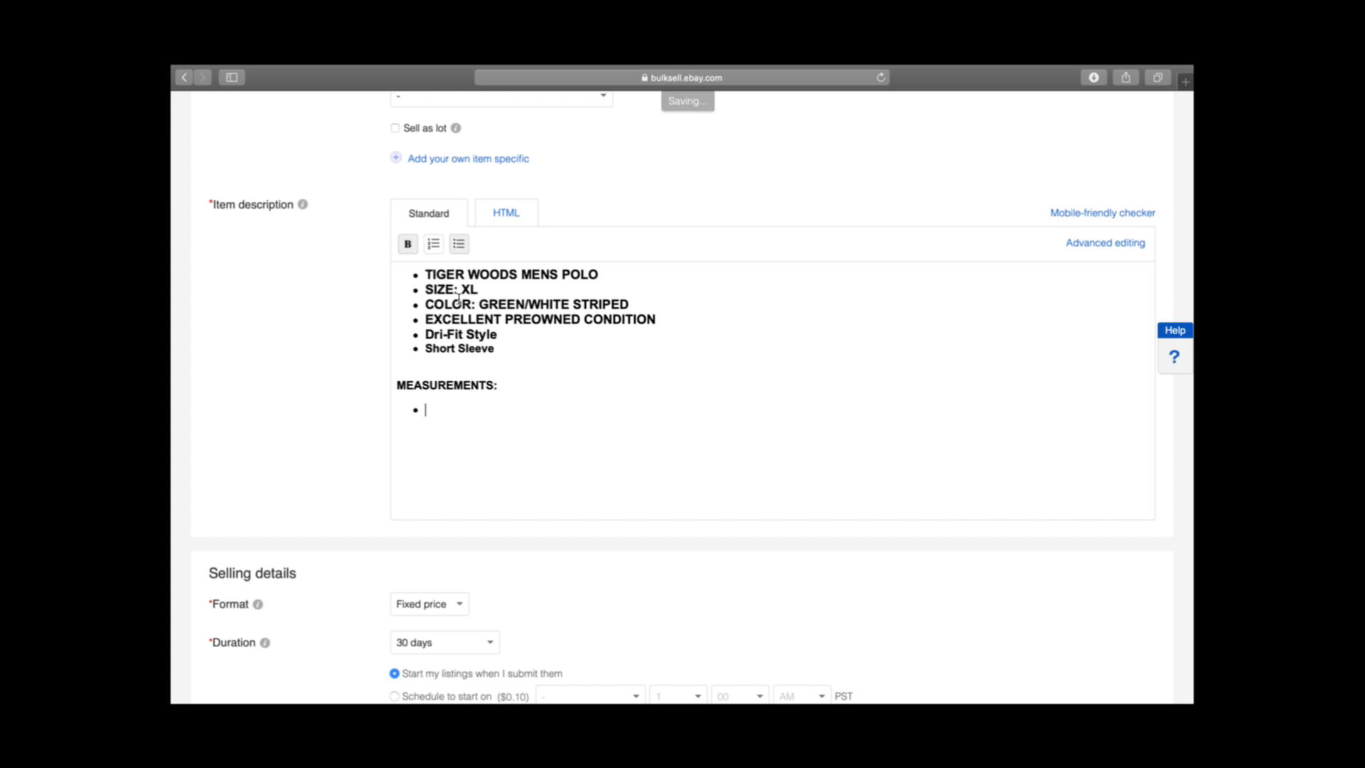
pyautogui.write('Chest Measurem')
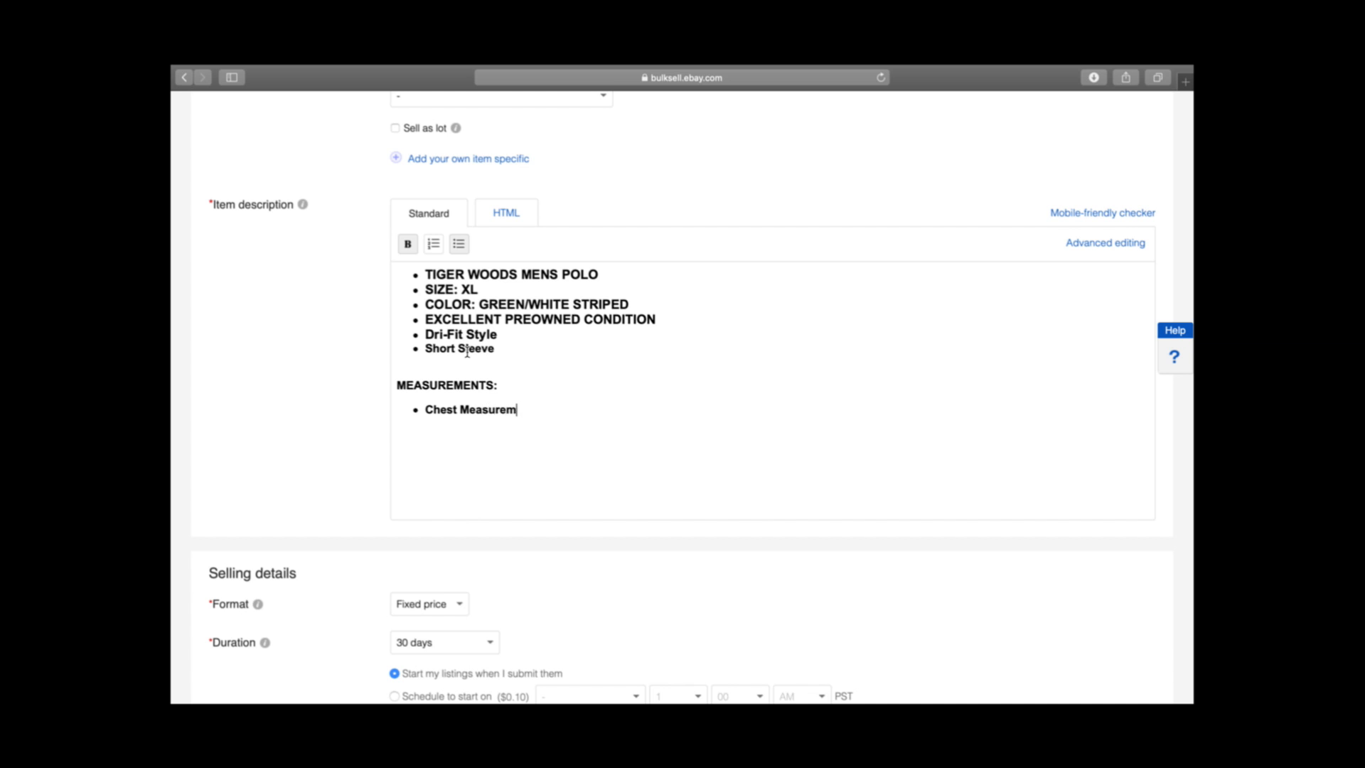
pyautogui.write('ents- 20" ')
pyautogui.write('Neck to ')
pyautogui.write('Bottom-')
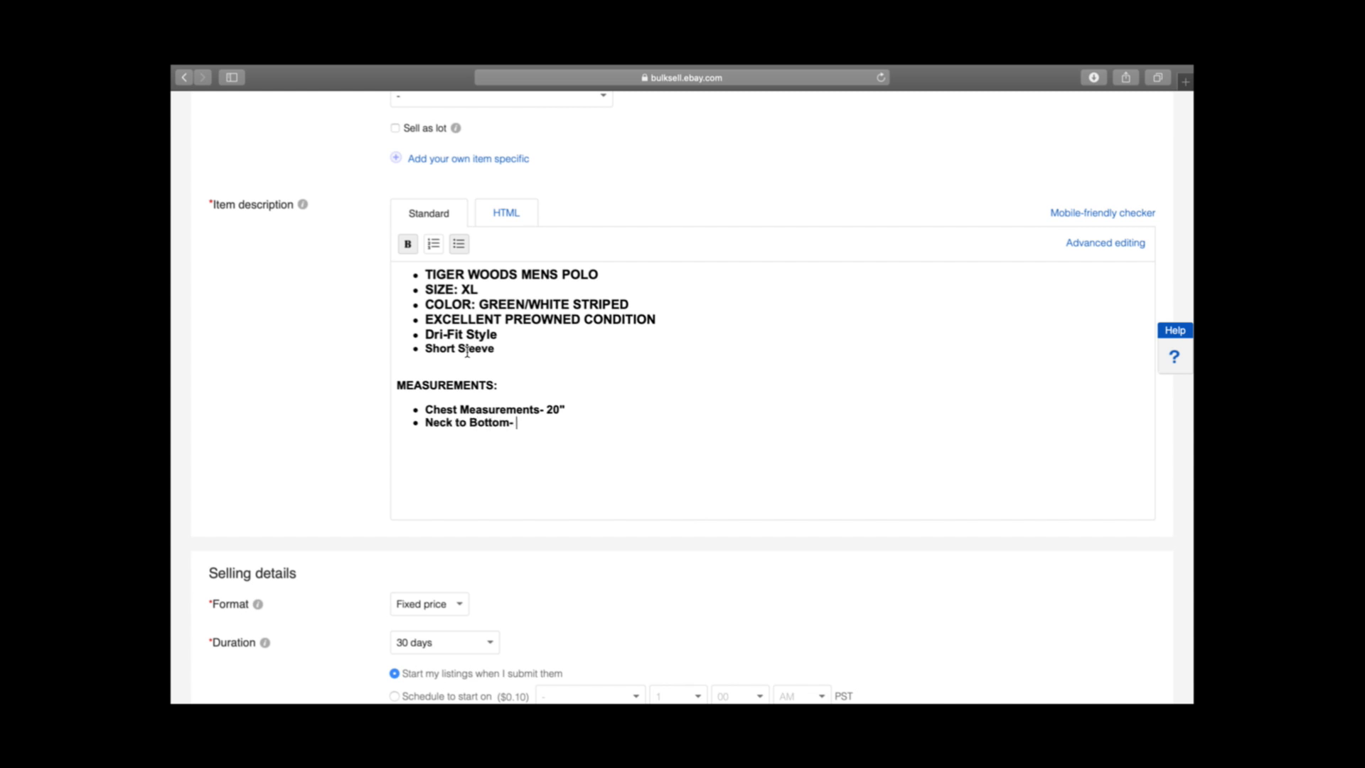
pyautogui.write(' 24"')
# - Add a "SHIPPING:" heading below the measurements with the bullet "First class USPS (free shipping)"
pyautogui.click(459, 245)
pyautogui.write('SHIPPING:')
pyautogui.click(455, 246)
pyautogui.write('First ')
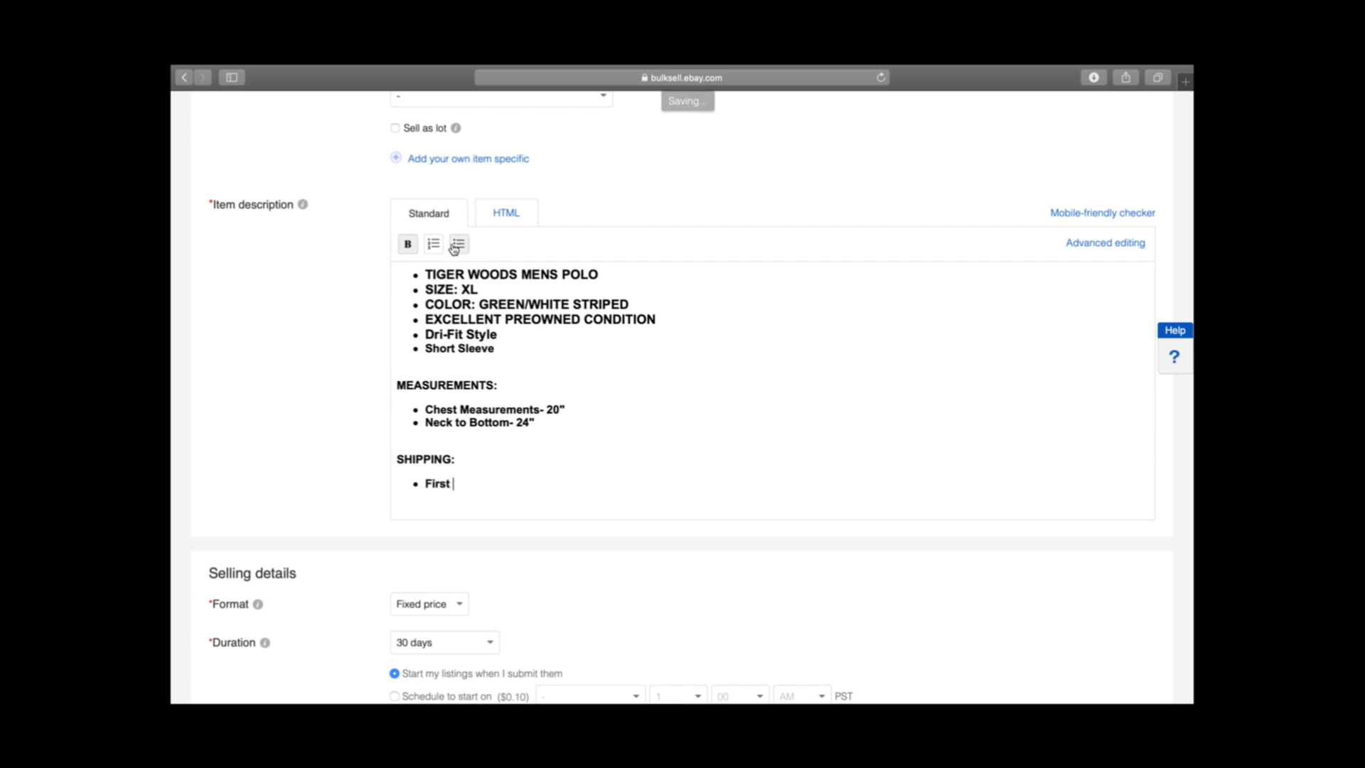
pyautogui.write('class USPS (free shipping)')
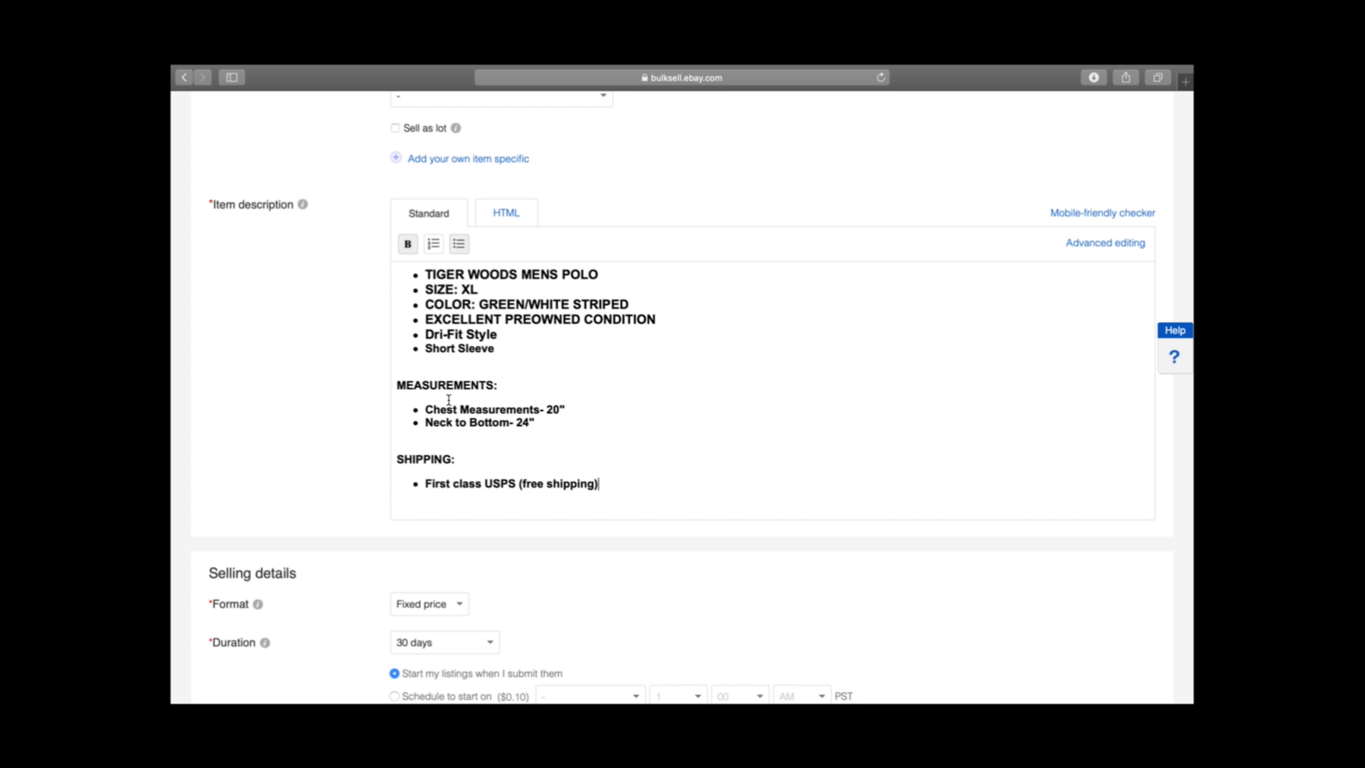
# - Insert an unbulleted heading "ITEM:" above the first bullet of the item description
pyautogui.click(409, 283)
pyautogui.press('Return')
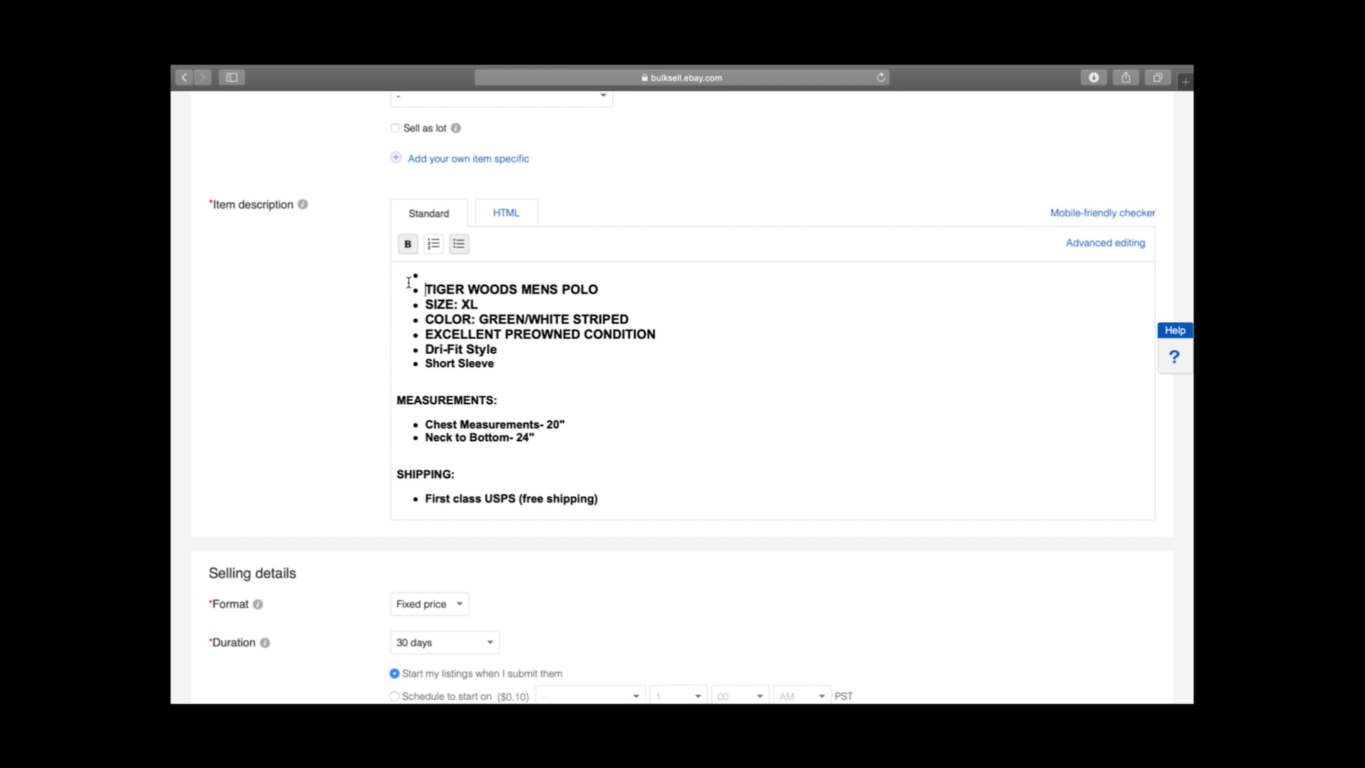
pyautogui.click(409, 278)
pyautogui.press('BackSpace')
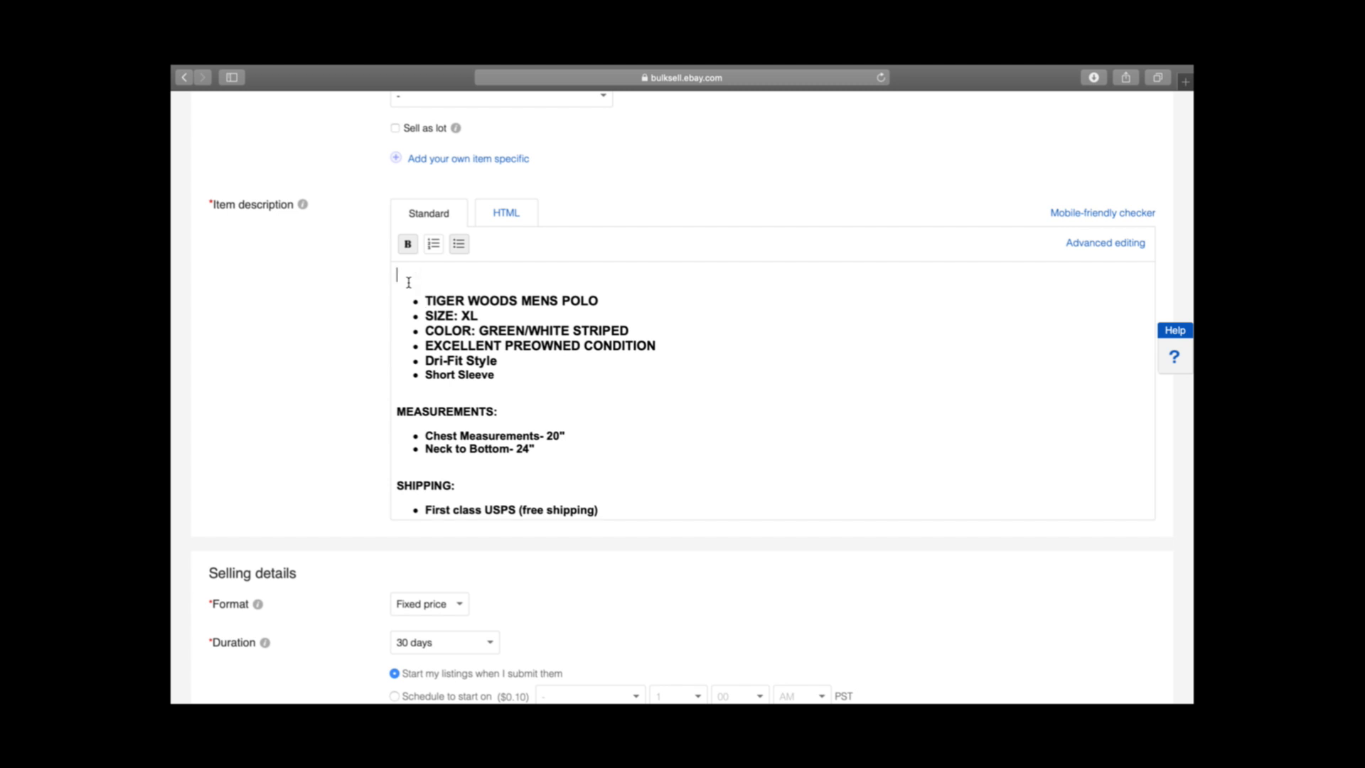
pyautogui.write('ITEM:')
pyautogui.scroll(-1, 467, 485)
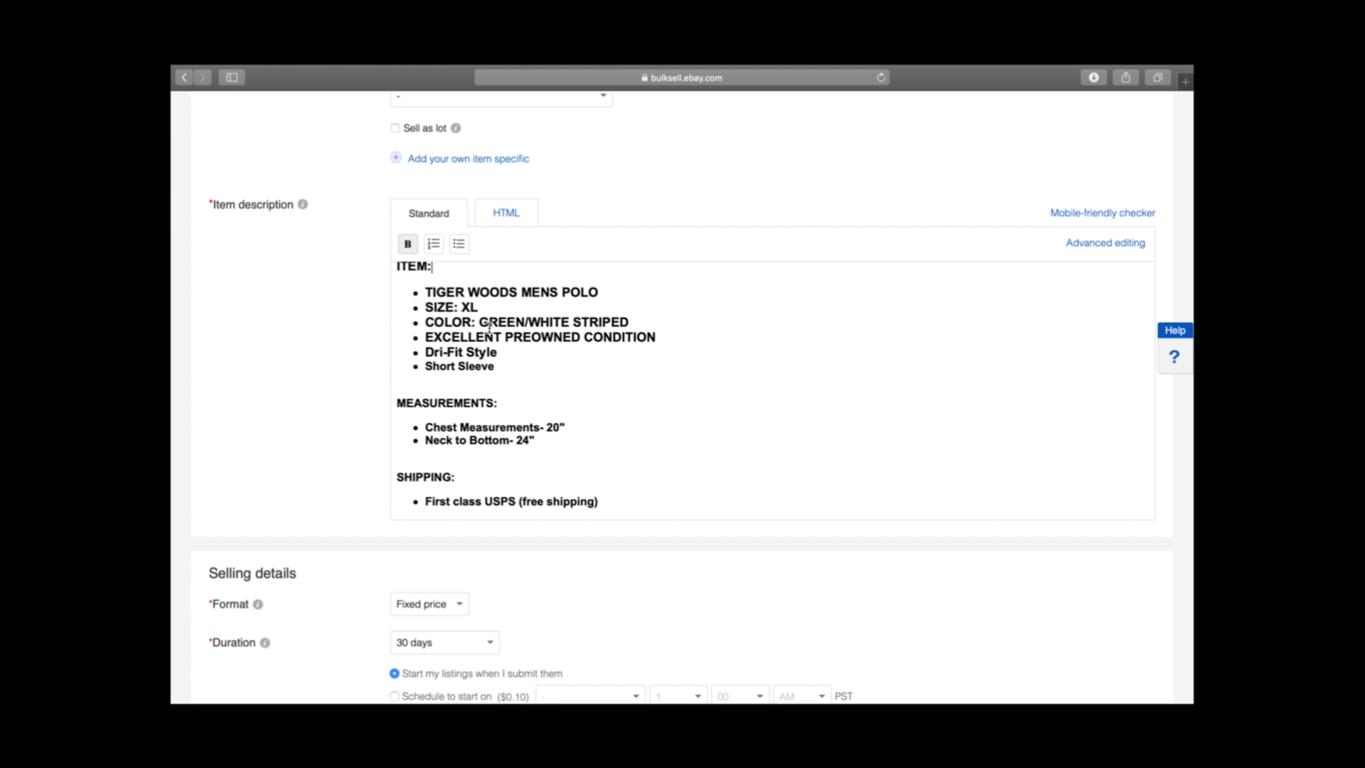
# - Review the selling format and duration options, keeping Fixed price and 30 days
pyautogui.scroll(-1, 489, 327)
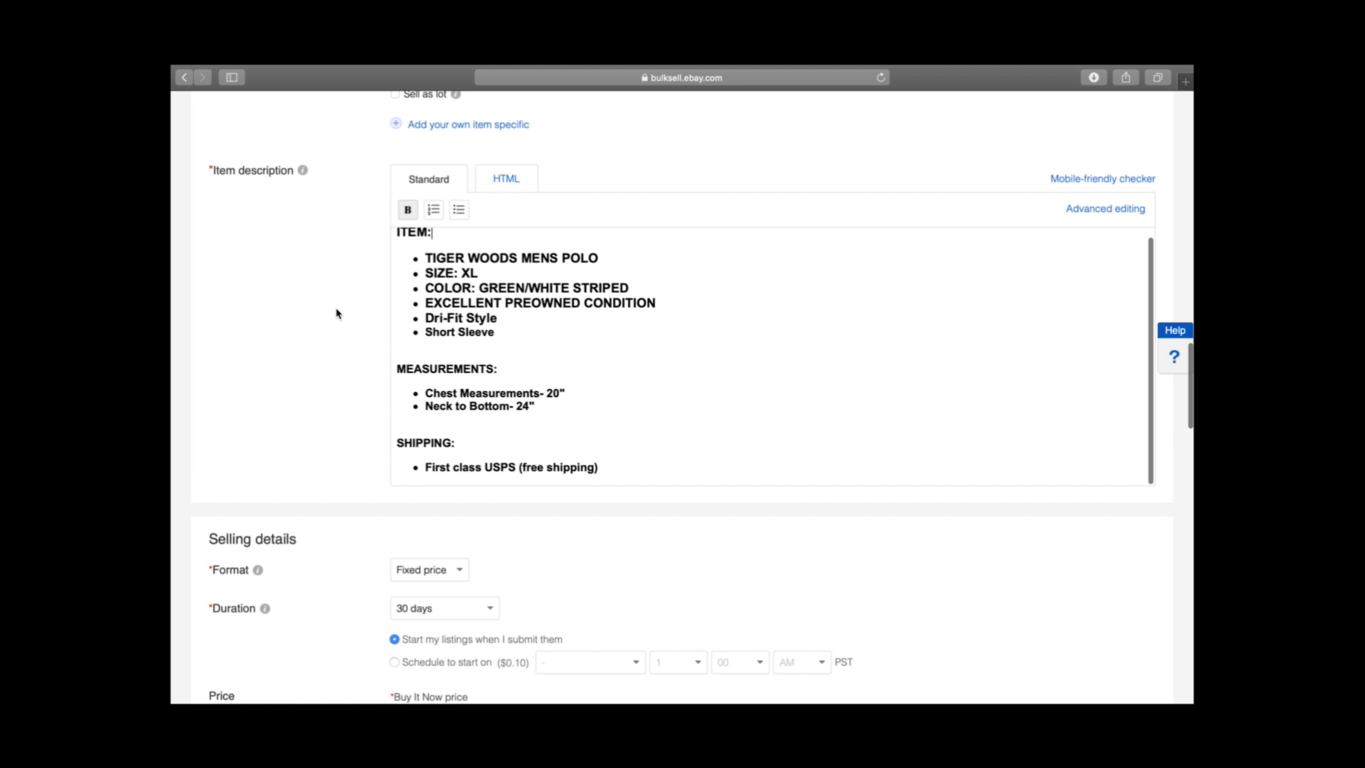
pyautogui.scroll(-10, 375, 372)
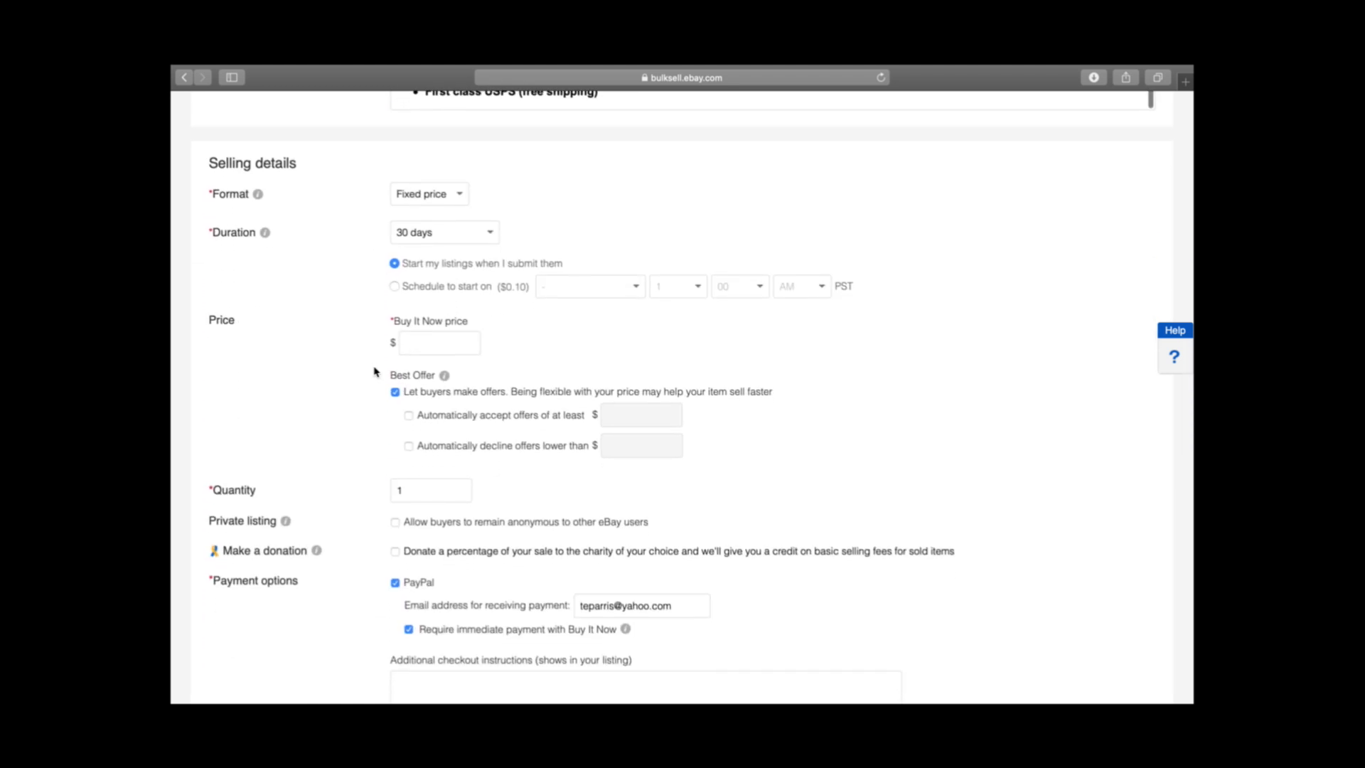
pyautogui.click(423, 193)
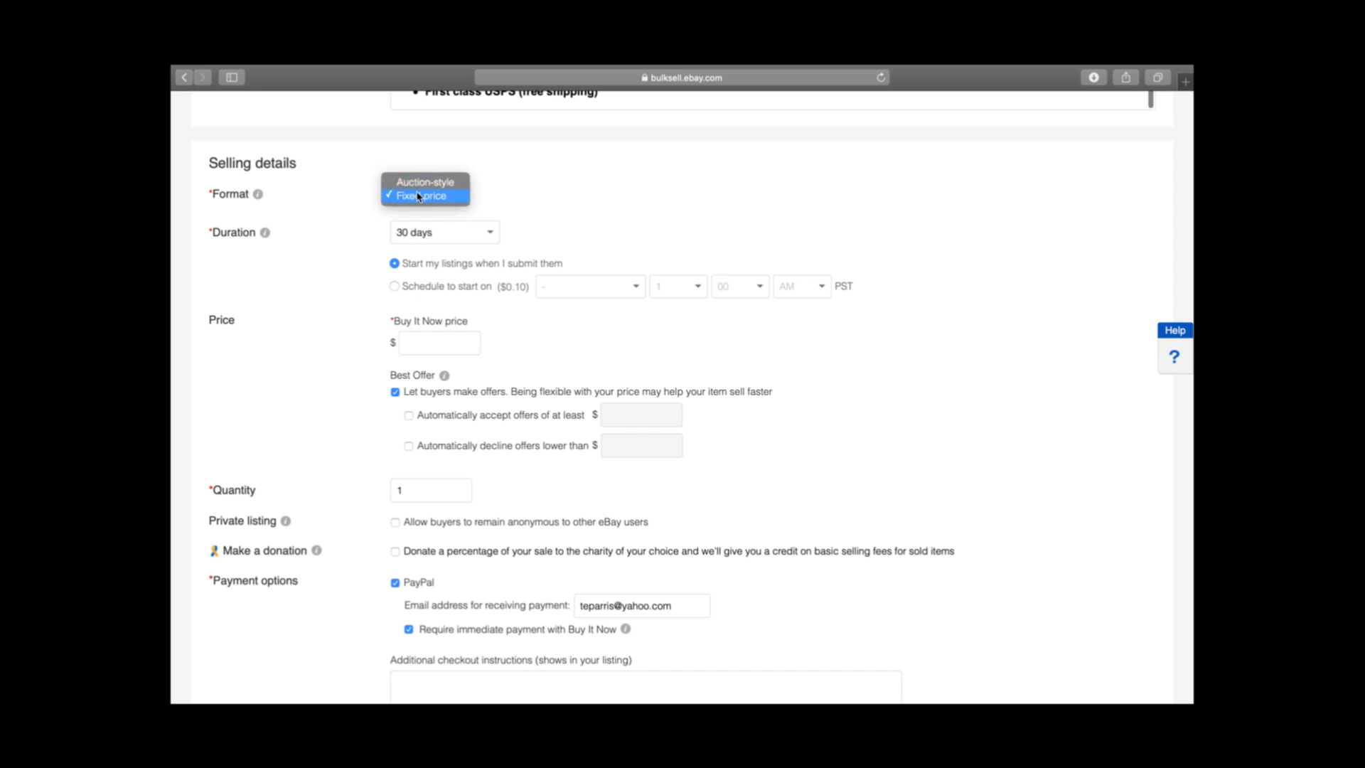
pyautogui.click(461, 197)
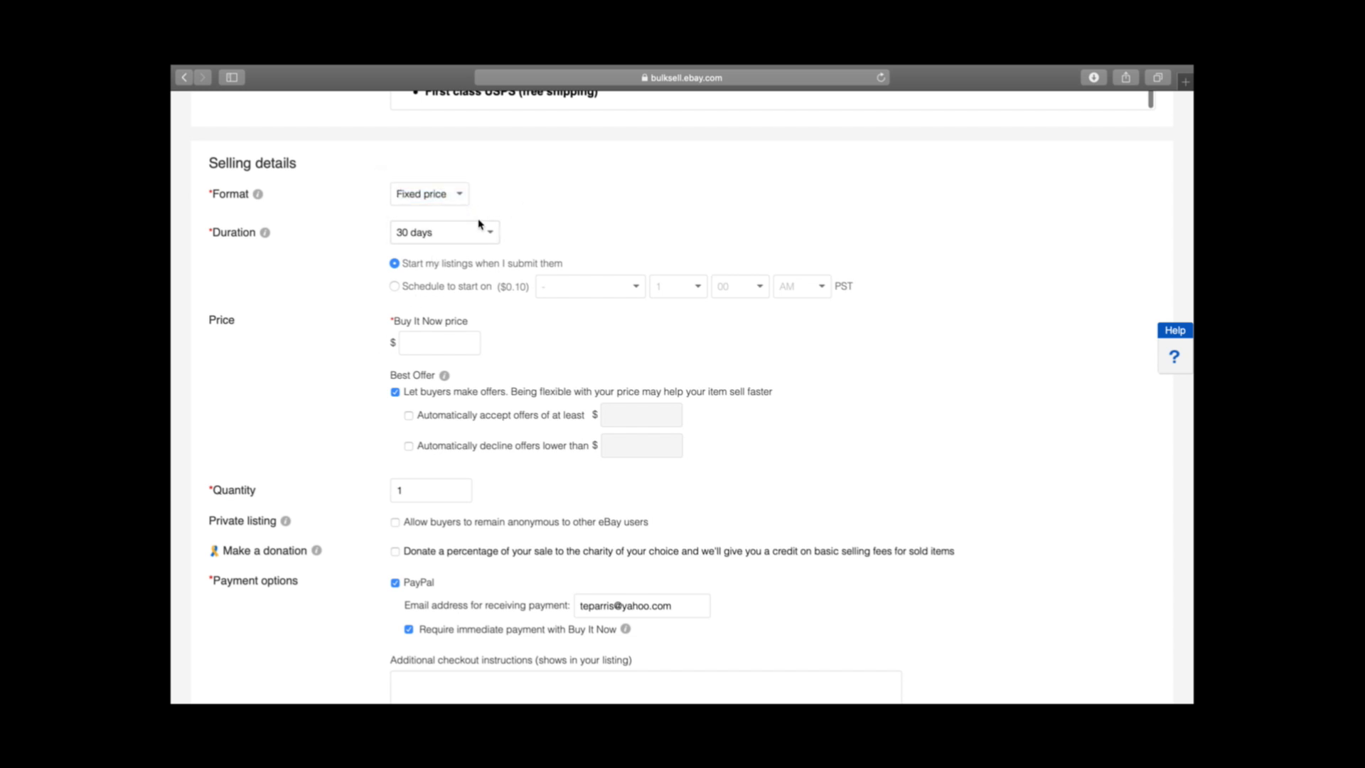
pyautogui.click(483, 231)
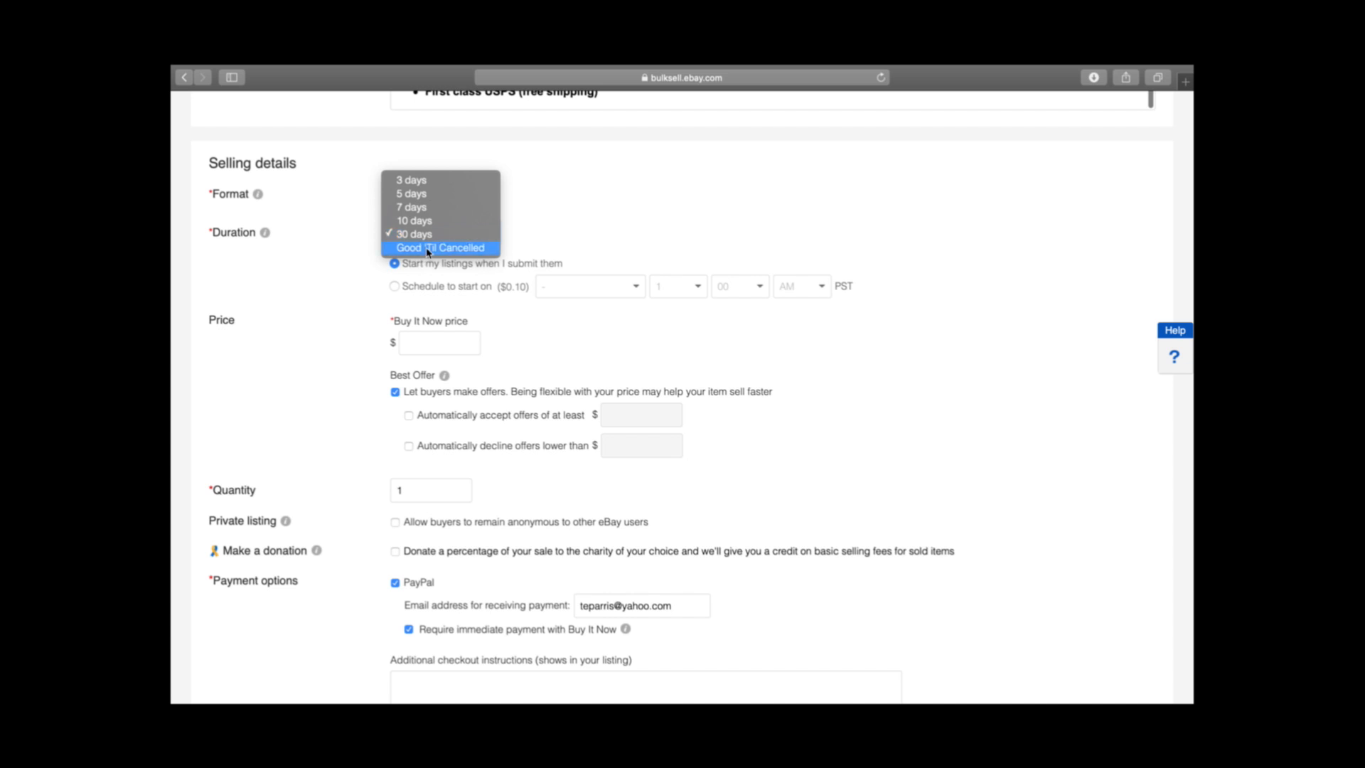
pyautogui.click(617, 229)
pyautogui.scroll(-3, 493, 281)
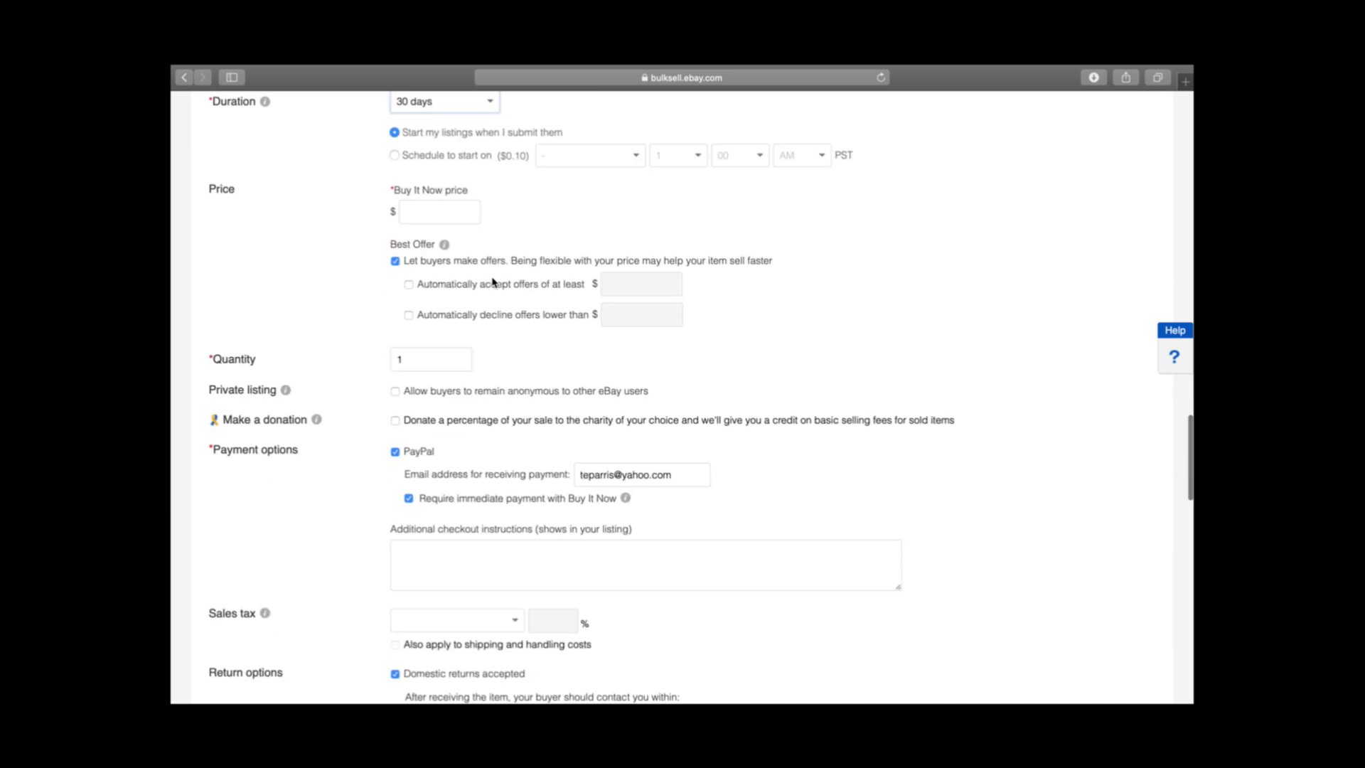
# - Set the Buy It Now price to $25.00
pyautogui.click(449, 221)
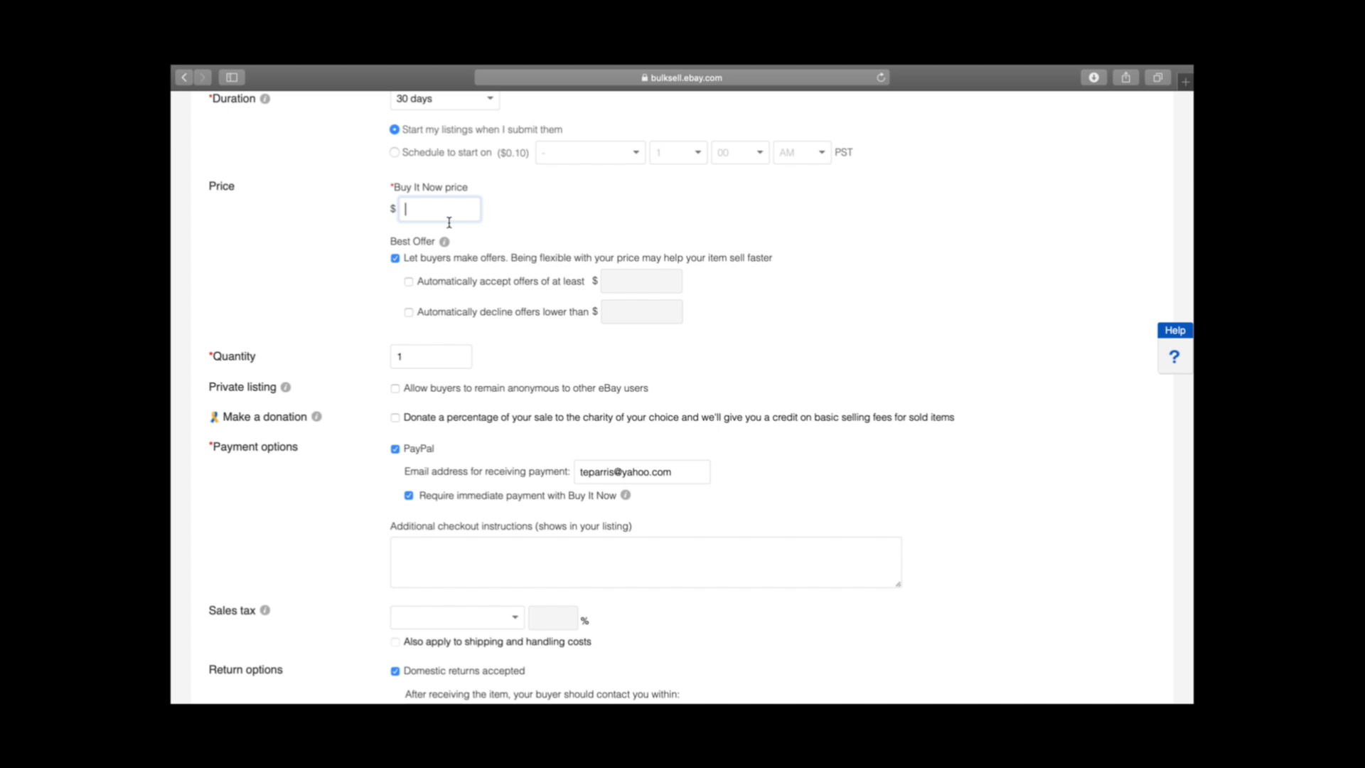
pyautogui.write('25.00')
pyautogui.click(558, 329)
pyautogui.scroll(-2, 475, 284)
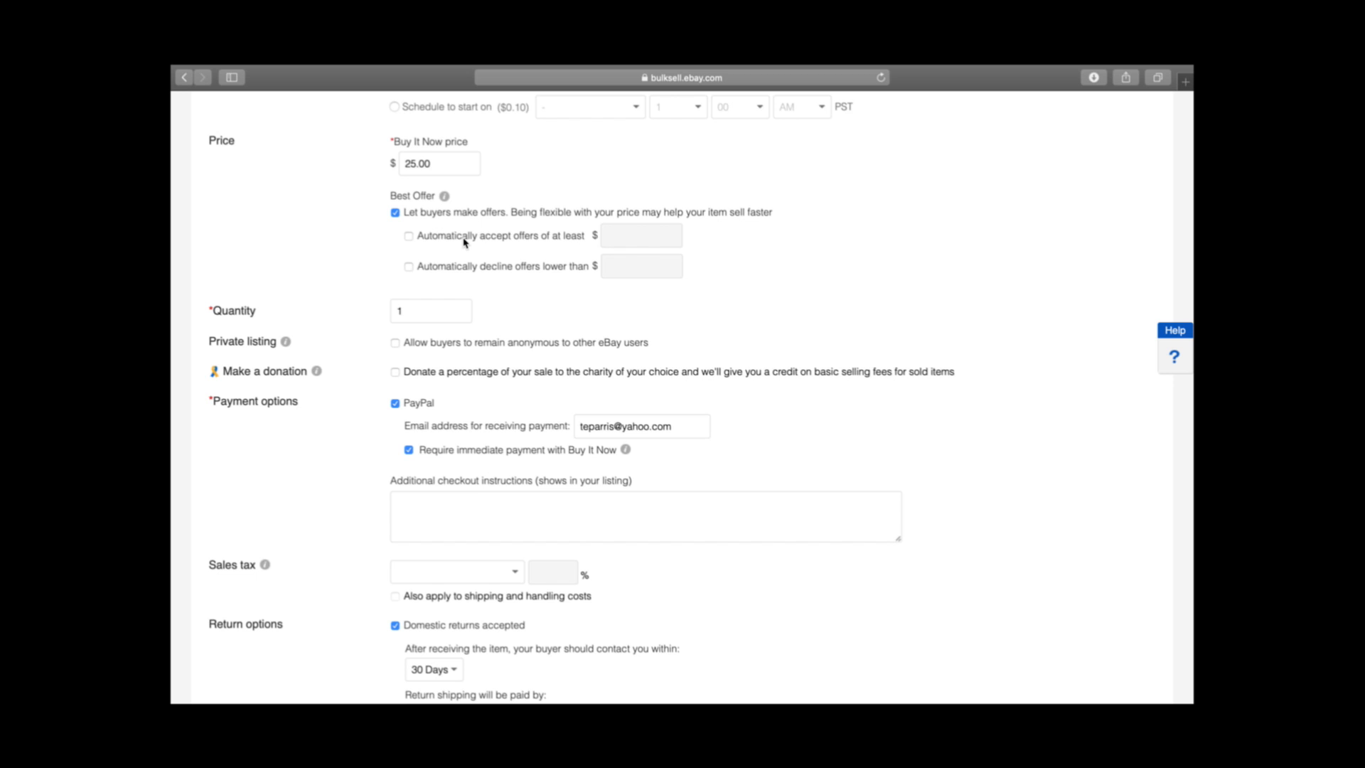
# - Review the quantity, payment and sales tax settings, leaving the additional checkout instructions and sales tax empty
pyautogui.scroll(-3, 463, 241)
pyautogui.click(414, 189)
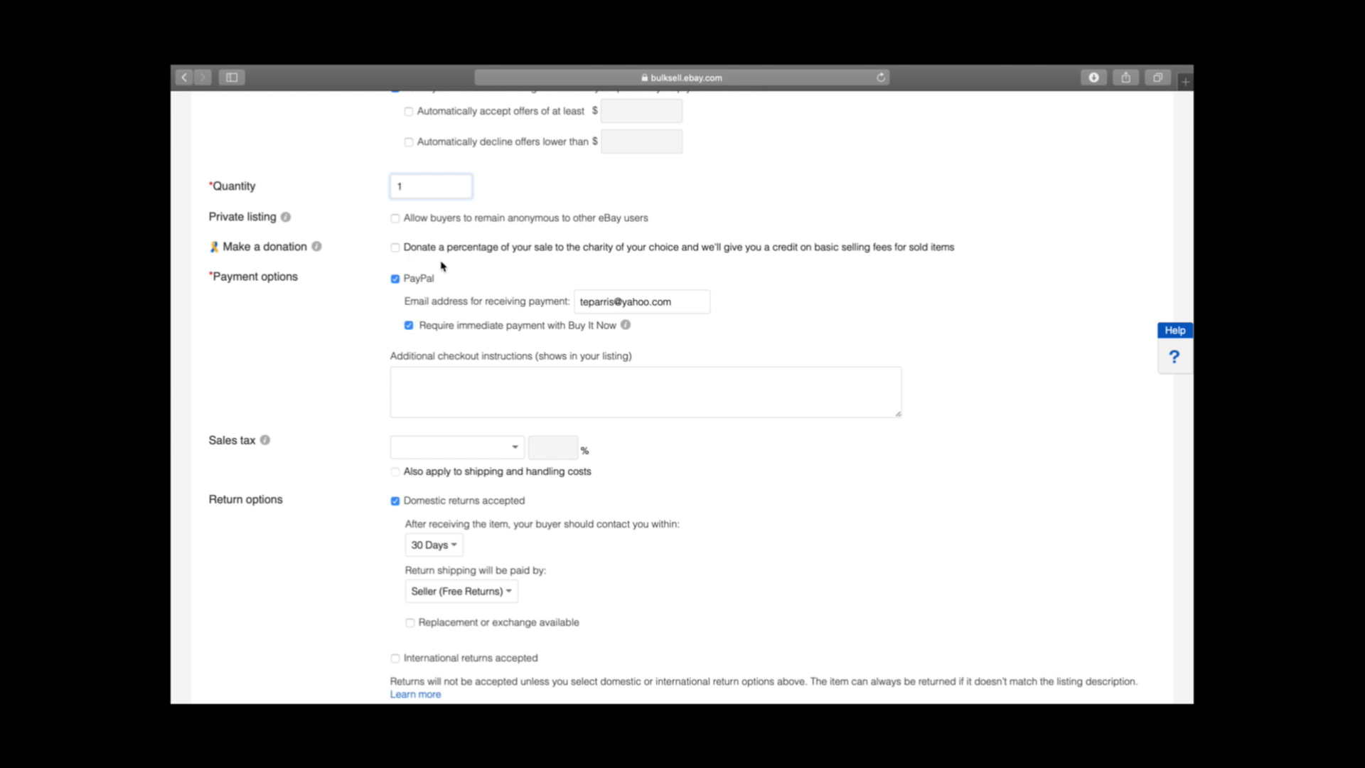
pyautogui.scroll(-3, 441, 266)
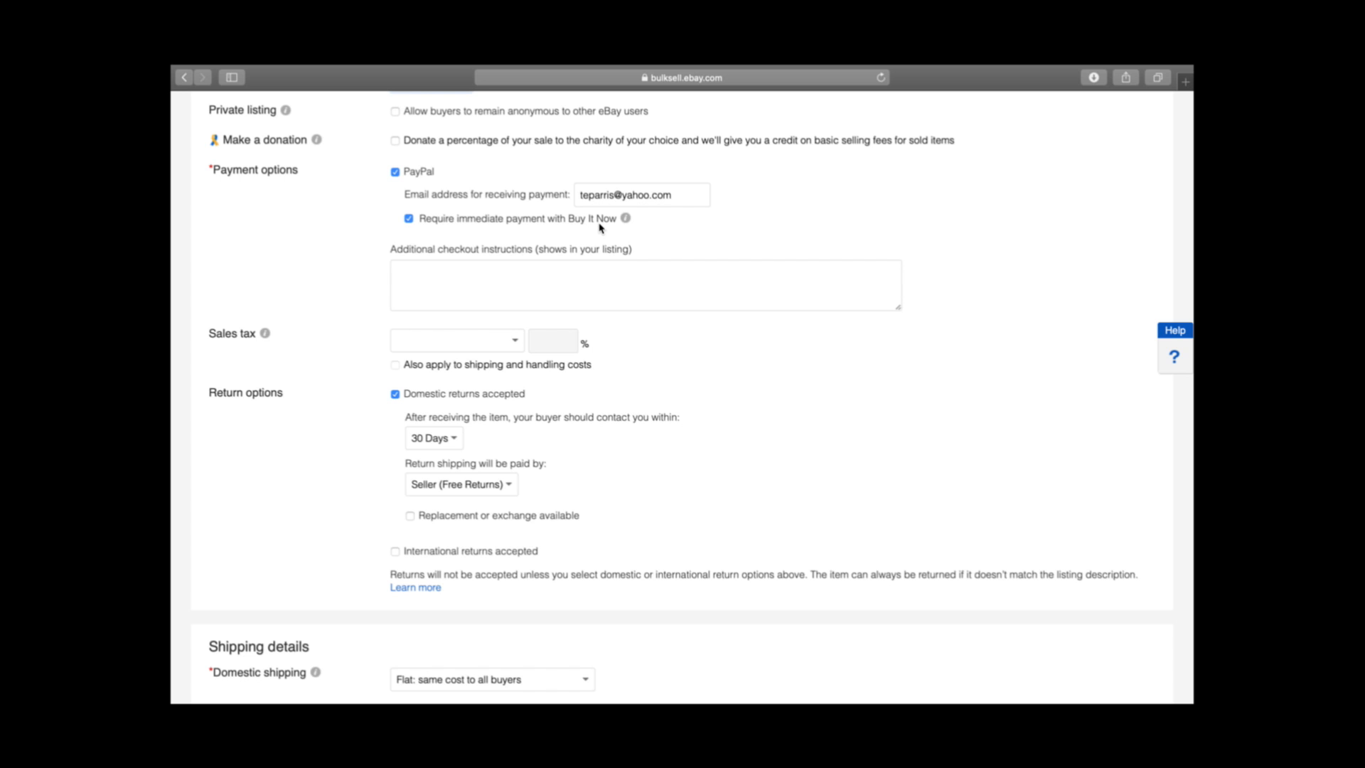
pyautogui.click(444, 273)
pyautogui.scroll(-2, 322, 284)
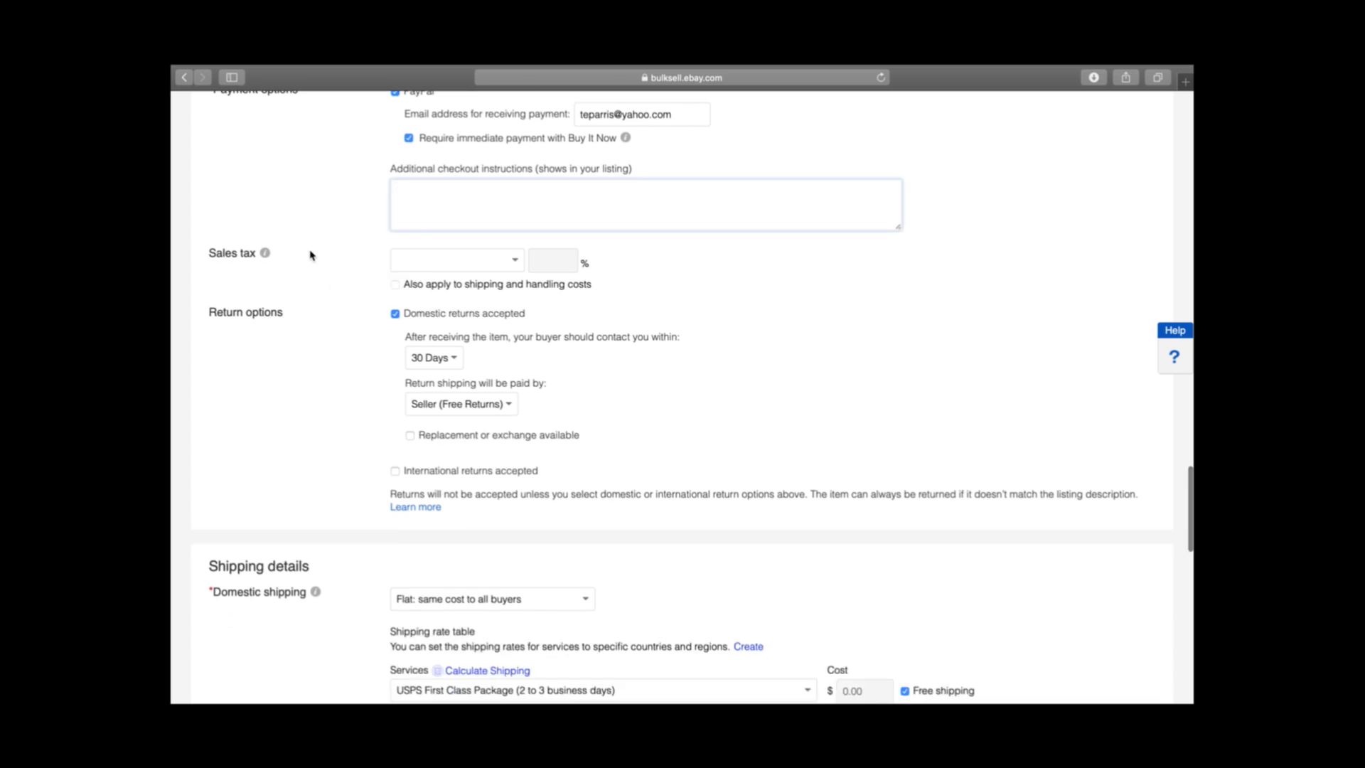
pyautogui.click(509, 257)
pyautogui.click(717, 273)
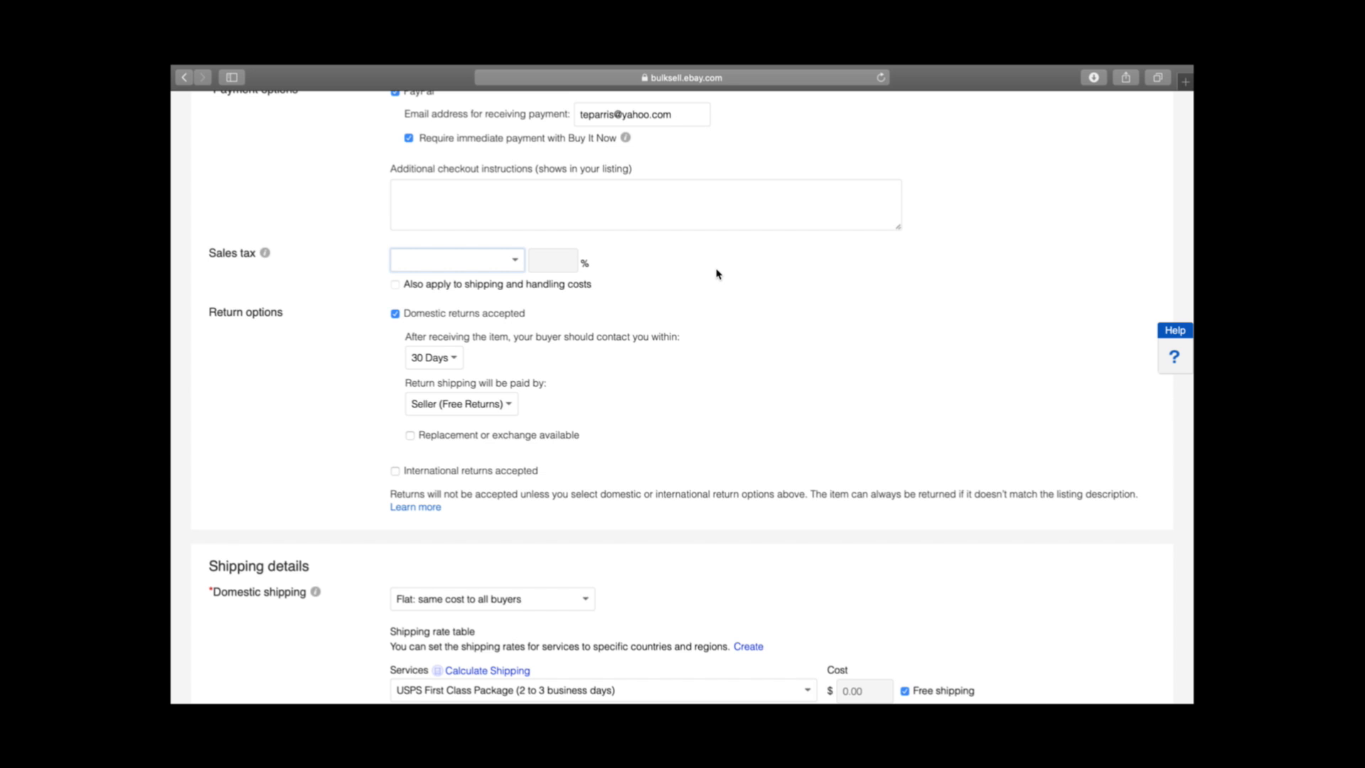
# - Review the return options, keeping a 30-day return period with return shipping paid by Seller (Free Returns)
pyautogui.scroll(-4, 303, 299)
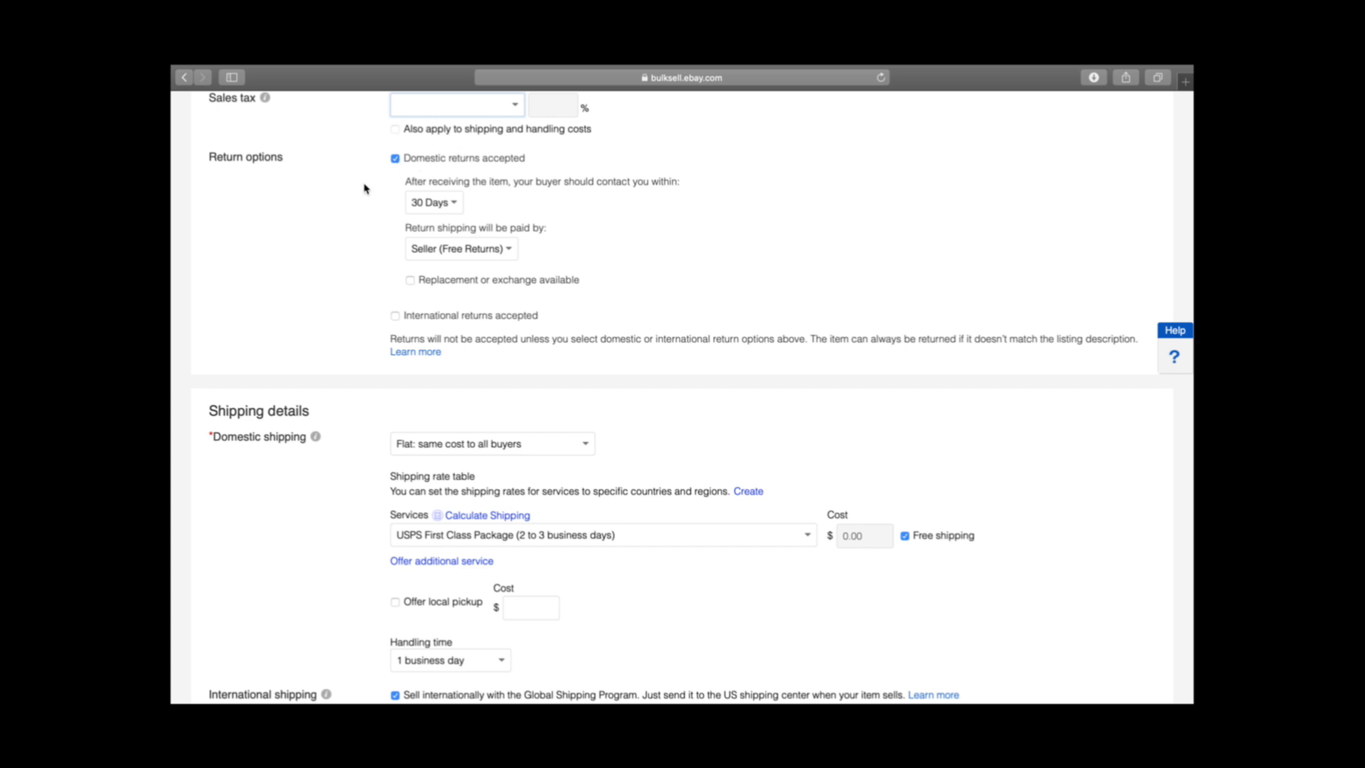
pyautogui.click(452, 205)
pyautogui.click(476, 204)
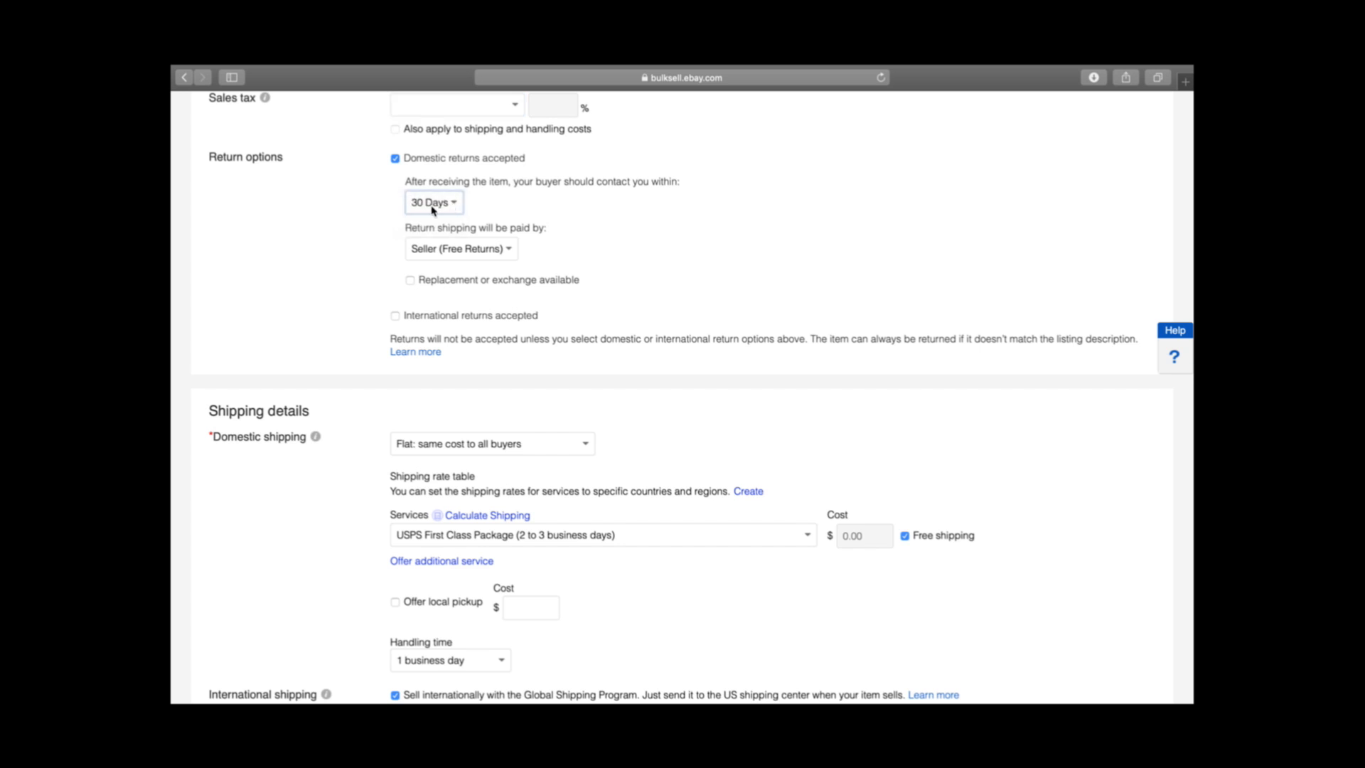
pyautogui.click(456, 248)
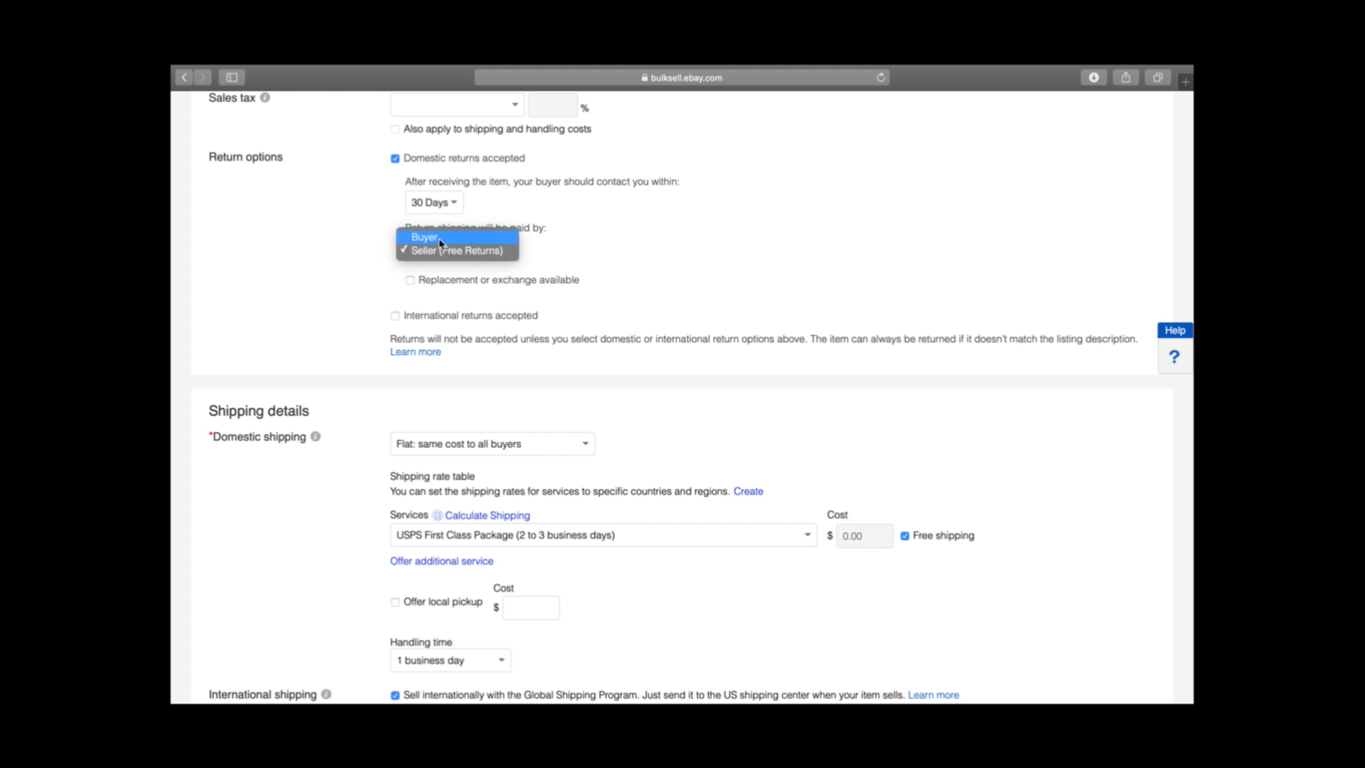
pyautogui.click(598, 253)
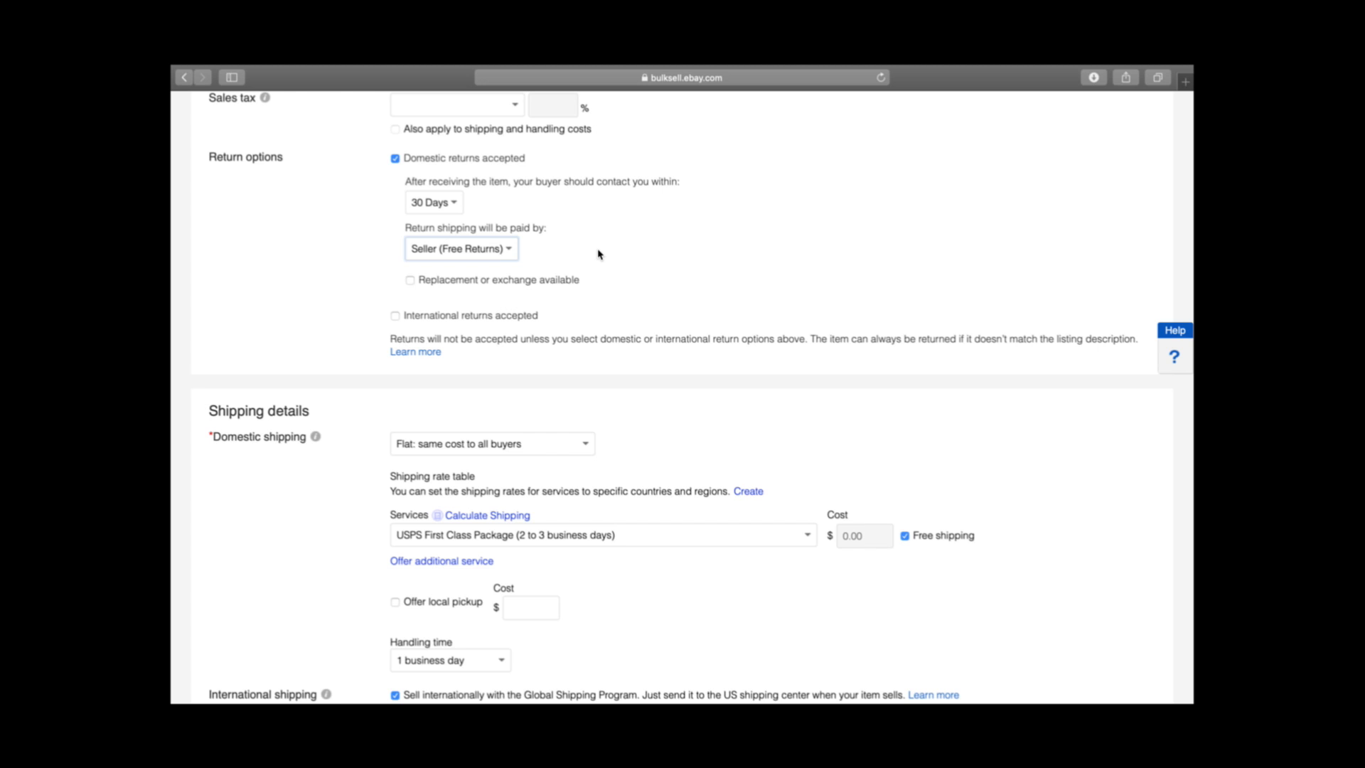
pyautogui.click(633, 259)
pyautogui.scroll(-3, 386, 247)
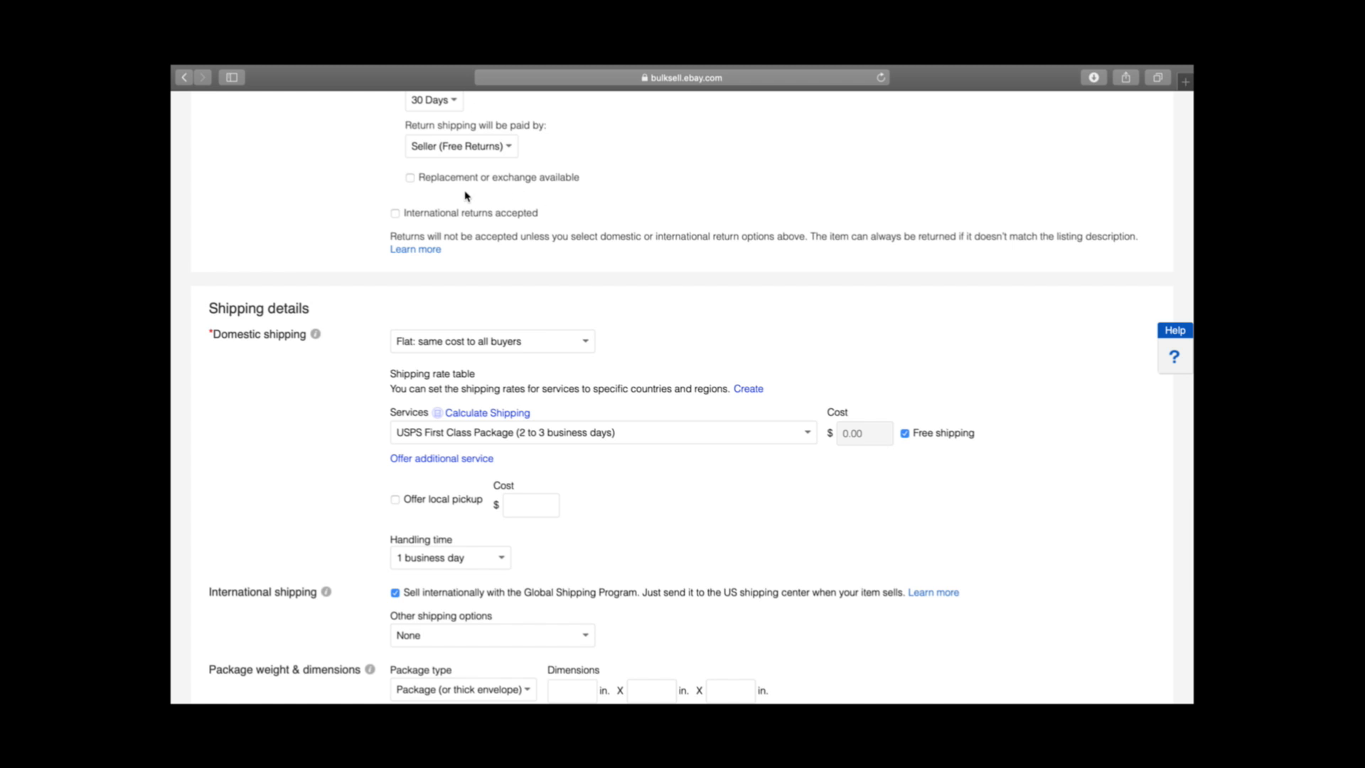
# - Look through the available domestic shipping services, keeping USPS First Class Package (2 to 3 business days)
pyautogui.scroll(-2, 310, 255)
pyautogui.scroll(-4, 311, 256)
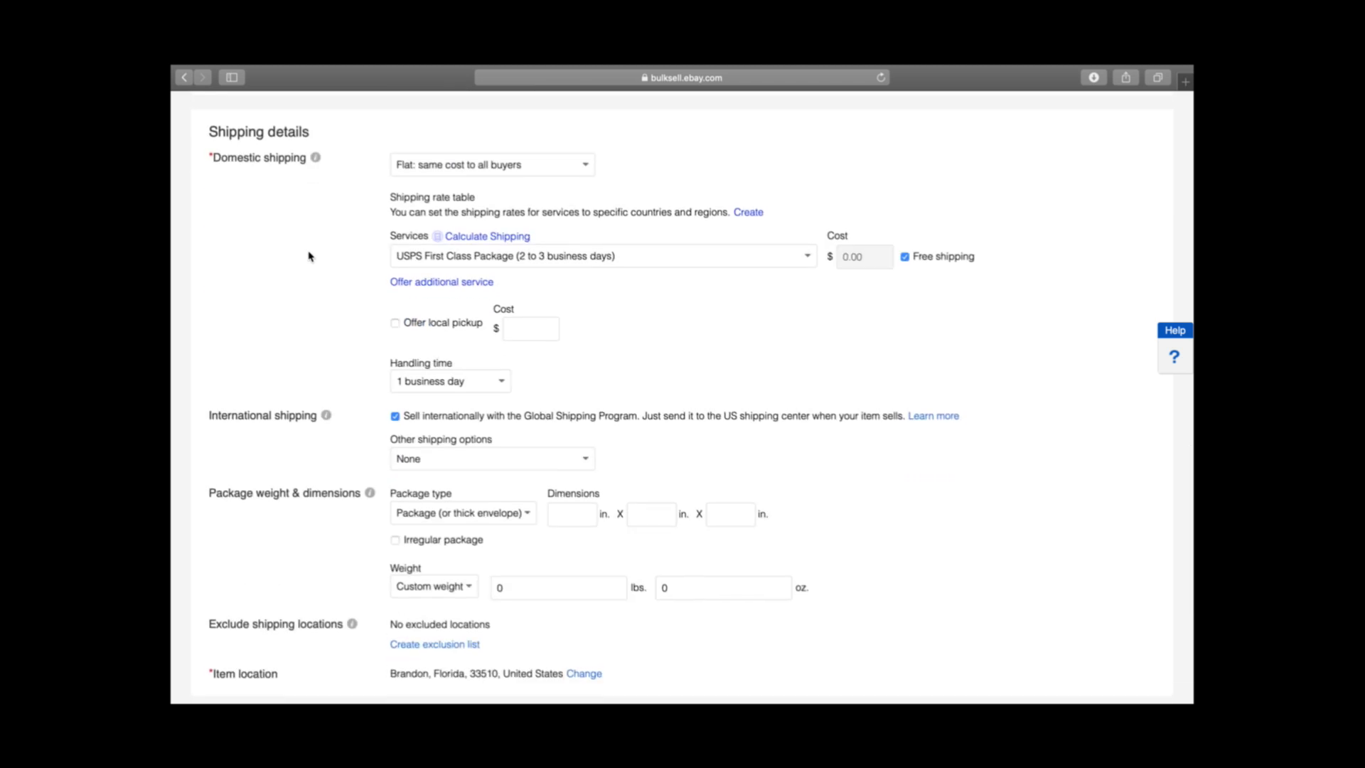
pyautogui.click(486, 258)
pyautogui.scroll(-5, 640, 313)
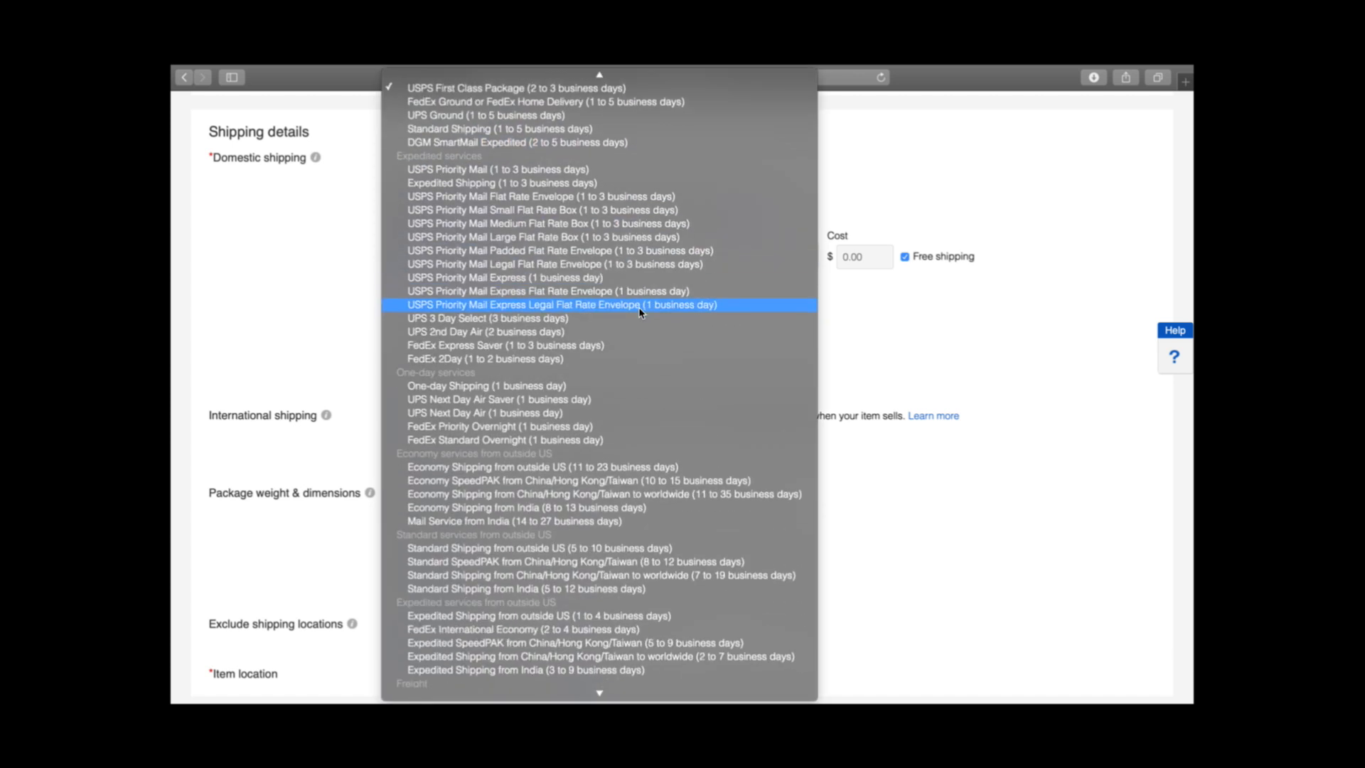
pyautogui.scroll(4, 640, 313)
pyautogui.click(948, 353)
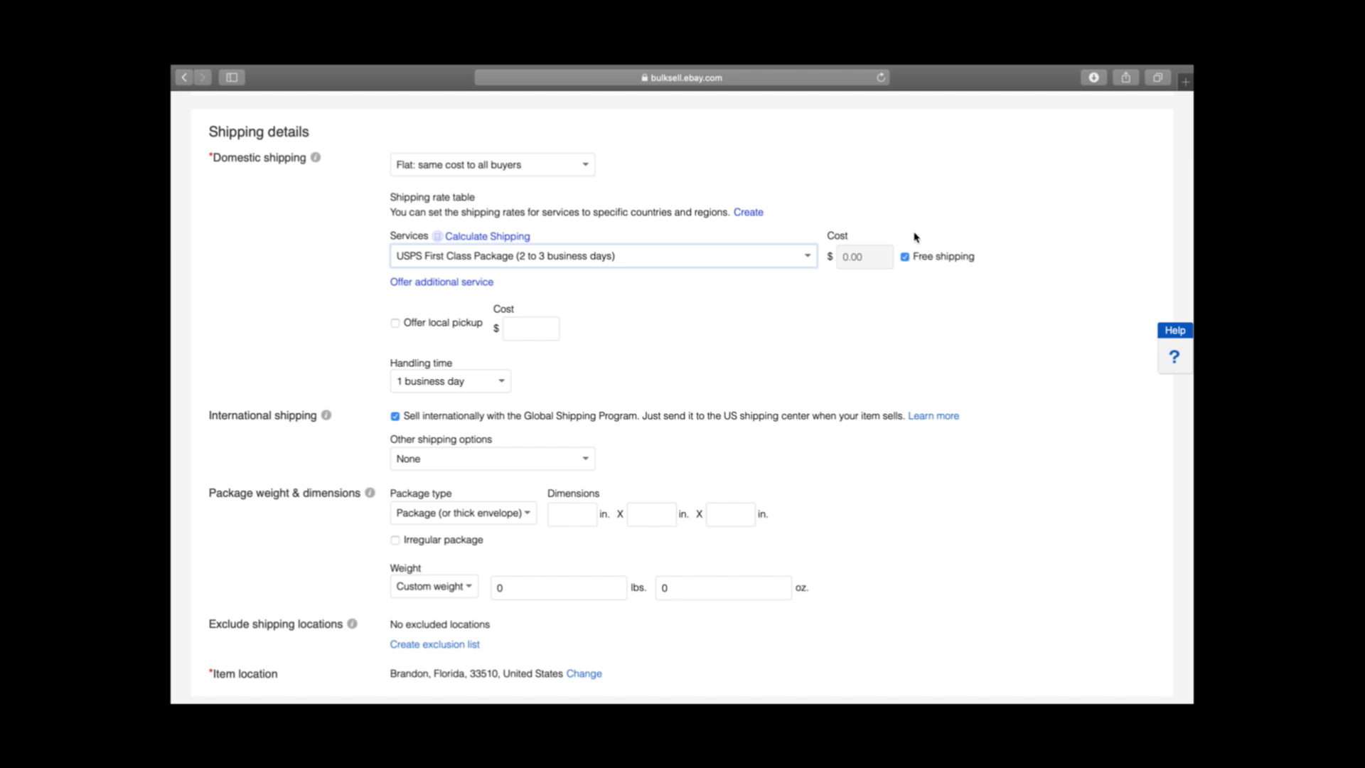
# - Turn off free shipping and set domestic shipping to "Calculated: Cost varies by buyer location"
pyautogui.click(906, 257)
pyautogui.click(873, 258)
pyautogui.moveTo(882, 258); pyautogui.dragTo(847, 258)
pyautogui.click(558, 169)
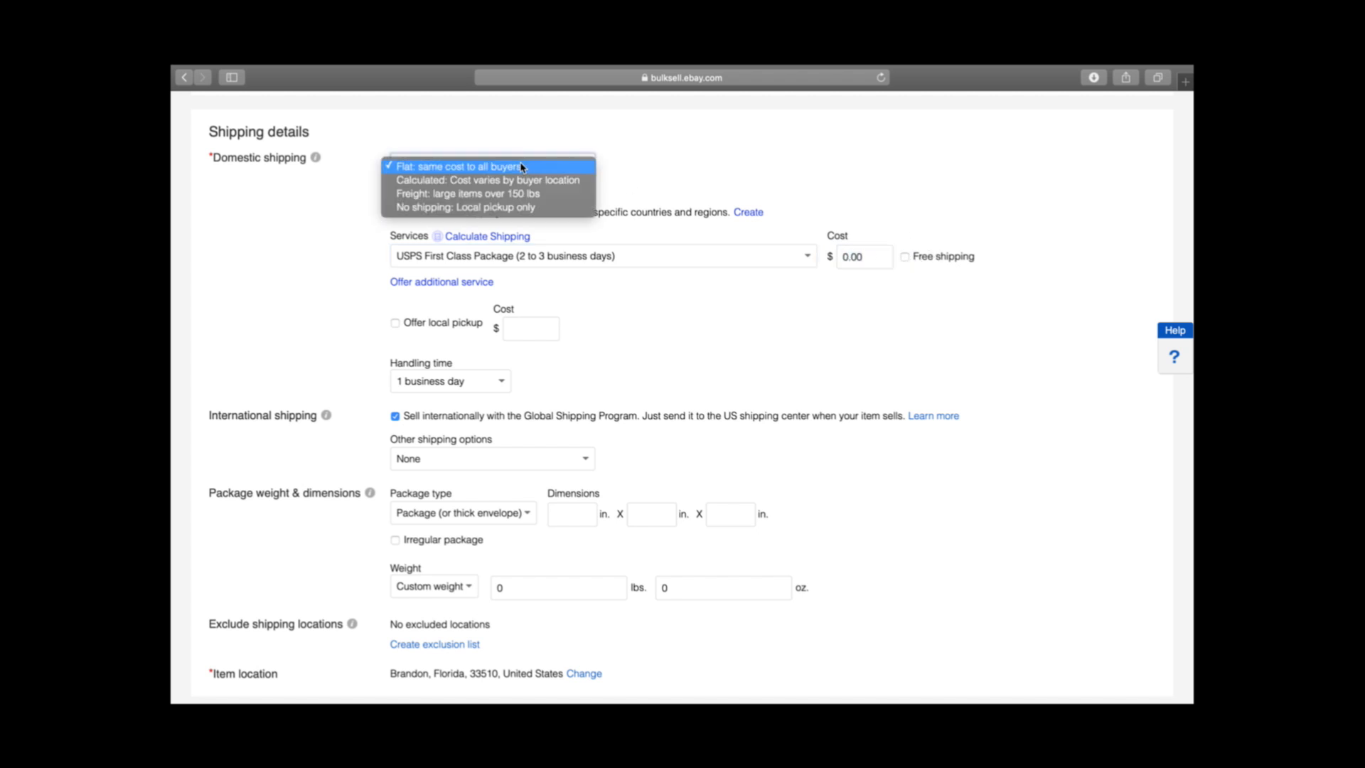
pyautogui.click(456, 181)
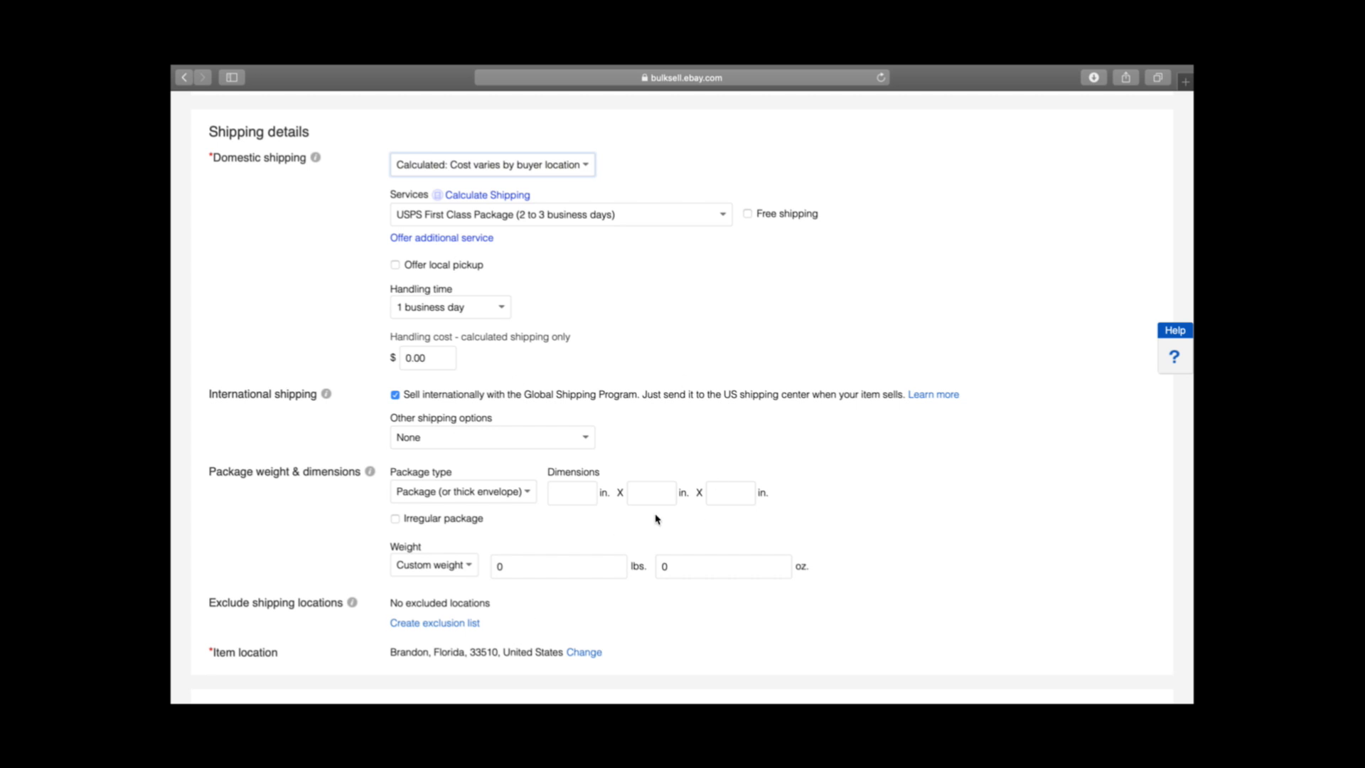
# - Review the handling time choices for domestic shipping, keeping 1 business day
pyautogui.scroll(-3, 532, 266)
pyautogui.click(403, 228)
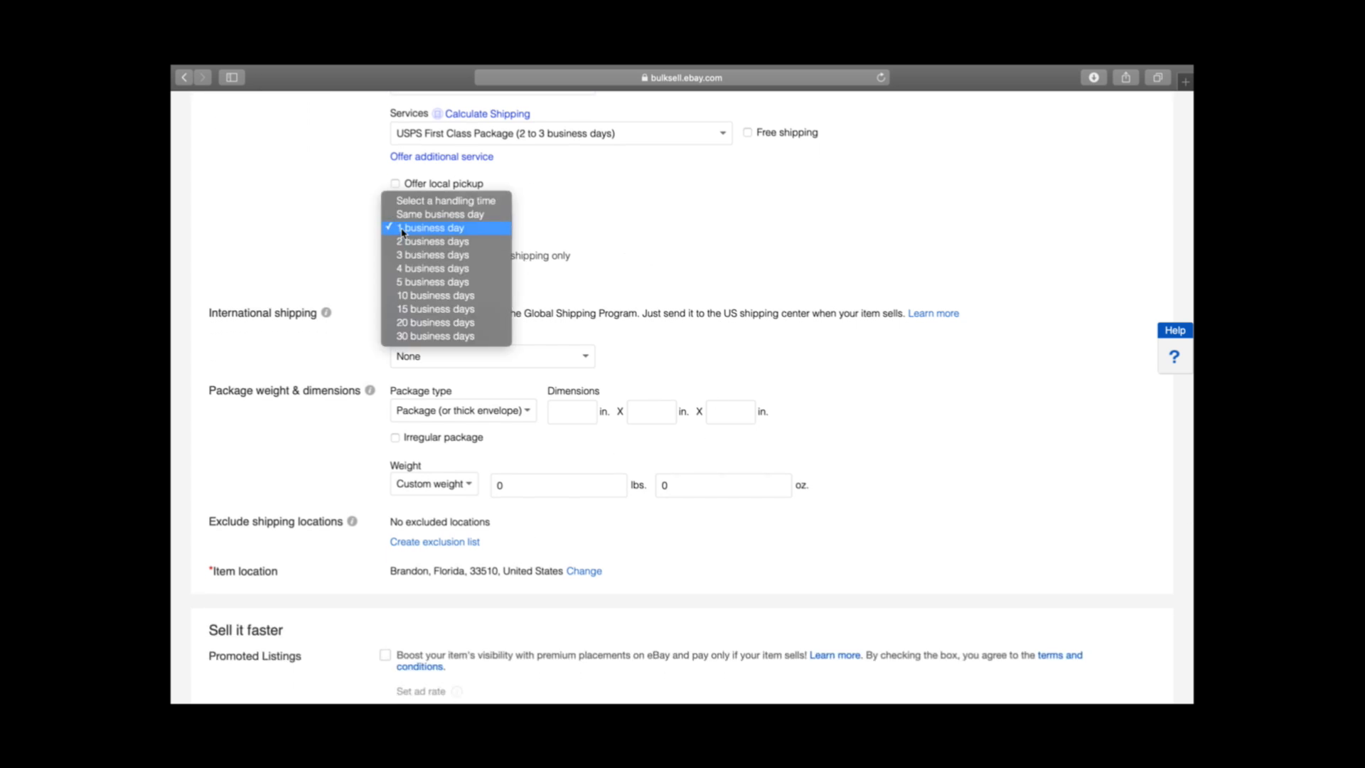
pyautogui.click(539, 229)
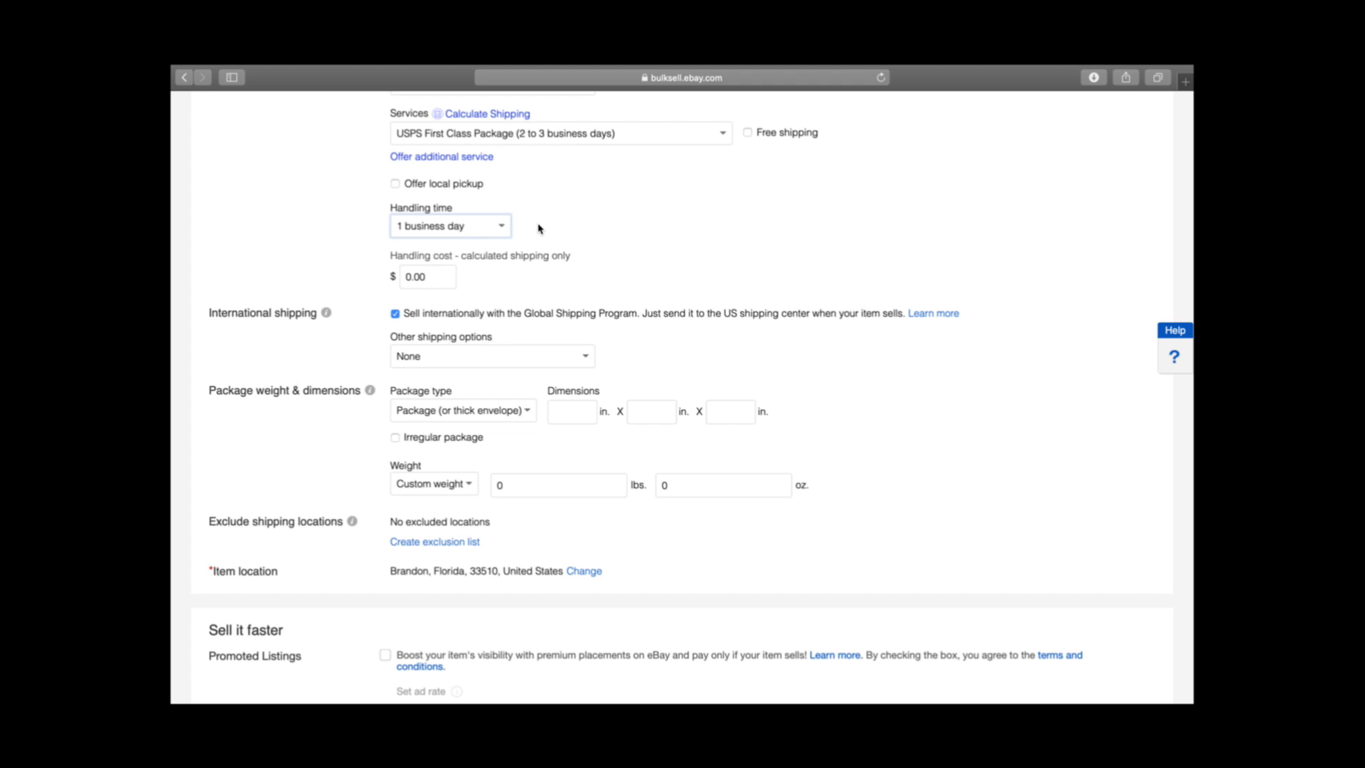
pyautogui.scroll(-1, 538, 229)
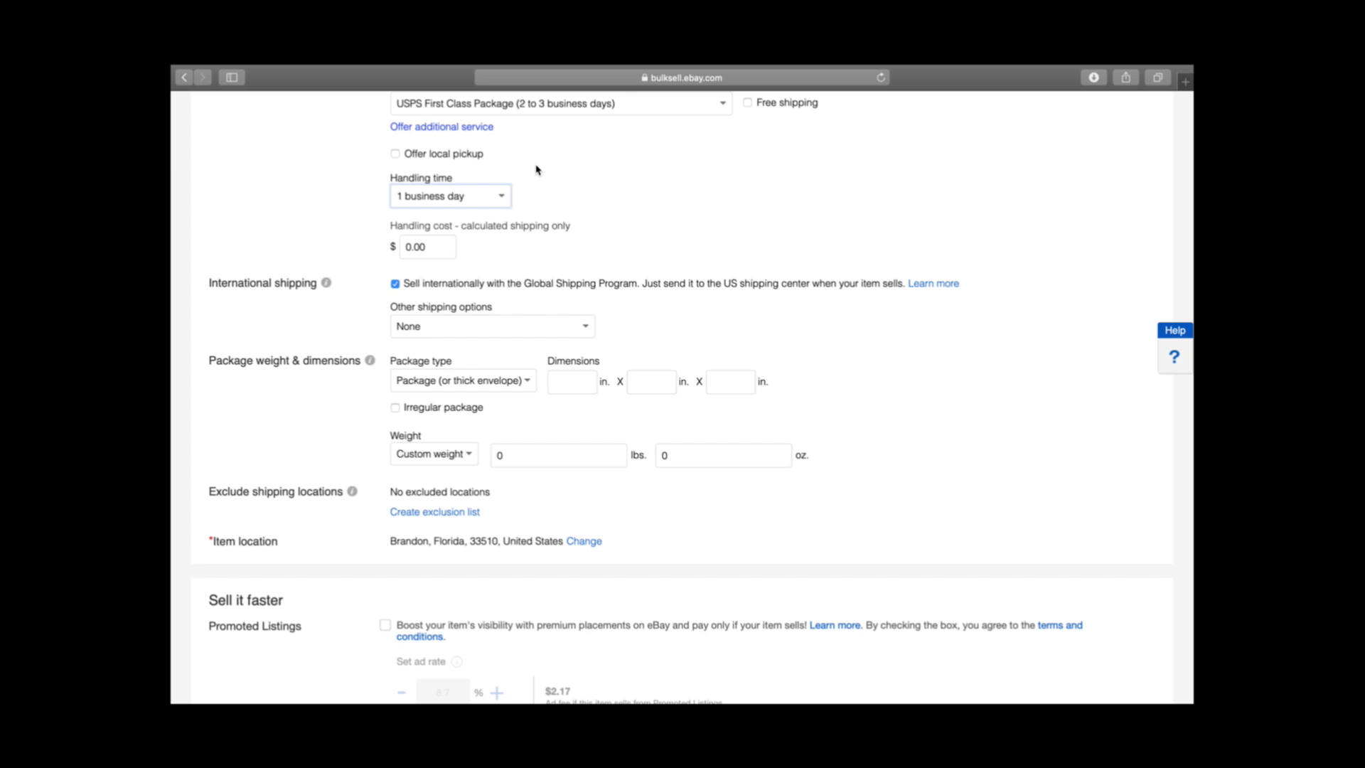
pyautogui.scroll(1, 539, 169)
pyautogui.click(479, 226)
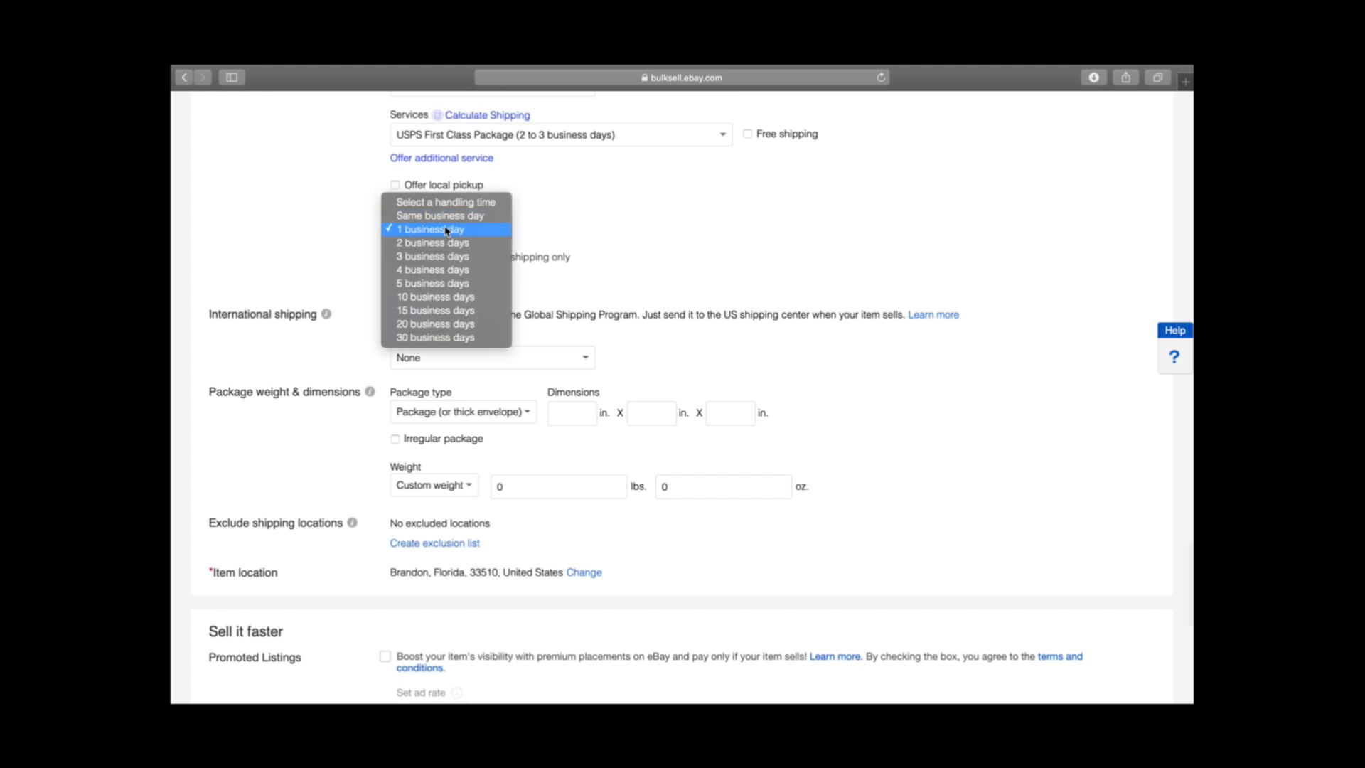
pyautogui.click(558, 243)
pyautogui.scroll(-4, 563, 276)
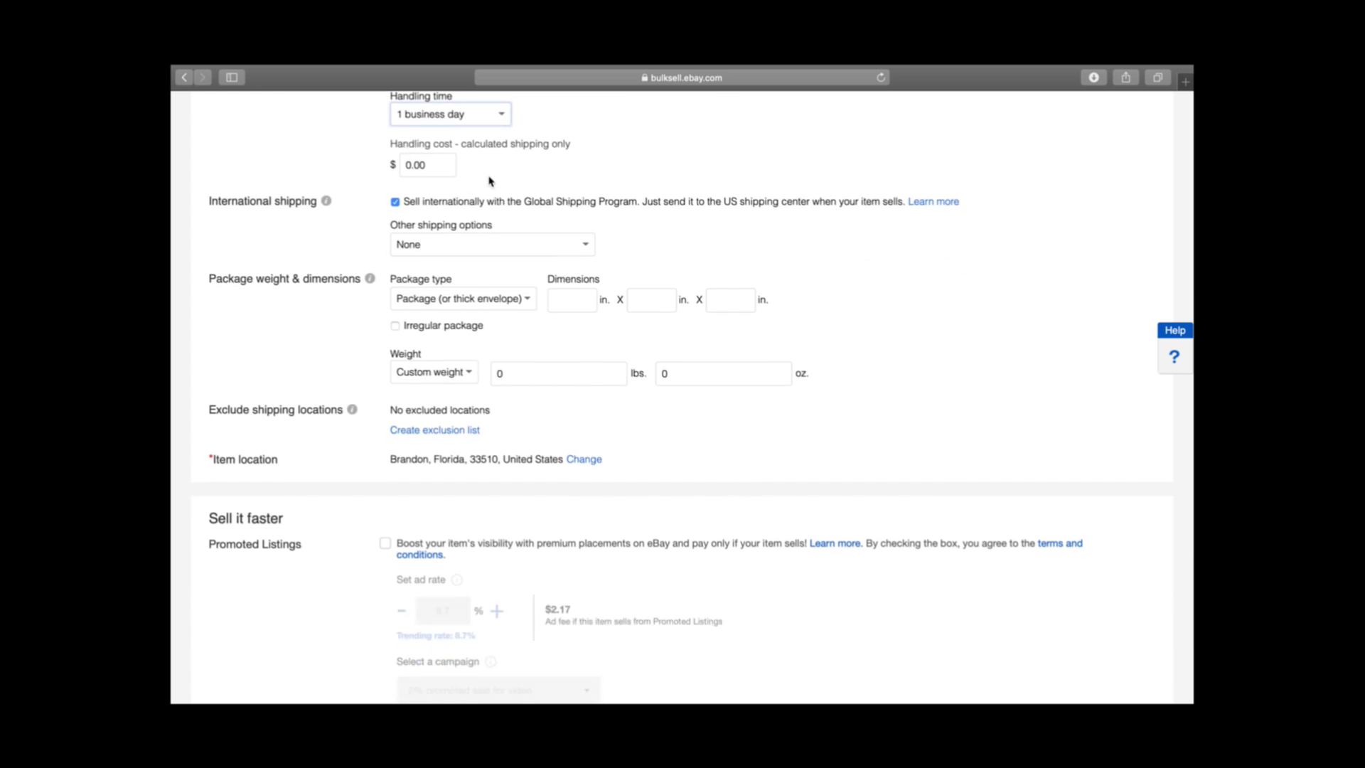
# - Set domestic shipping to "Flat: same cost to all buyers"
pyautogui.scroll(5, 491, 178)
pyautogui.click(507, 165)
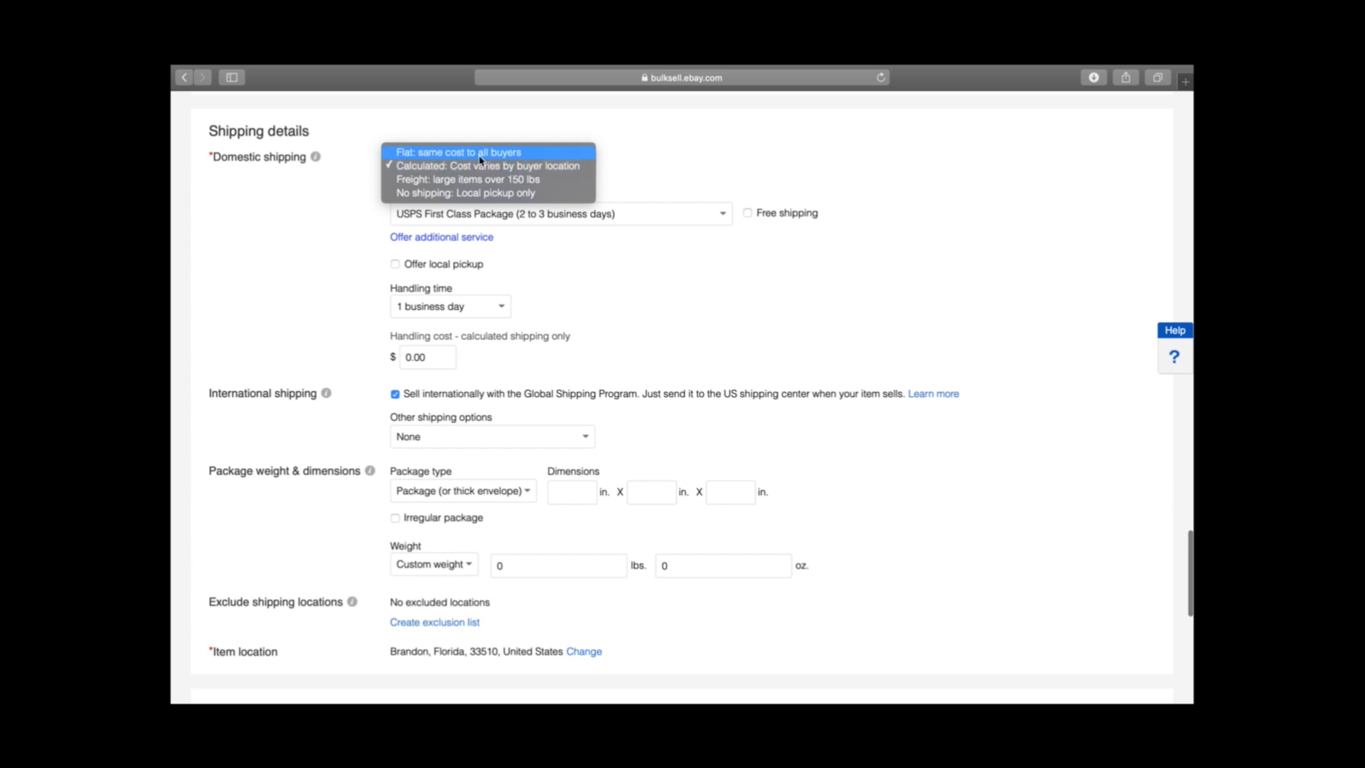
pyautogui.click(478, 151)
pyautogui.scroll(-4, 578, 274)
pyautogui.scroll(-1, 579, 274)
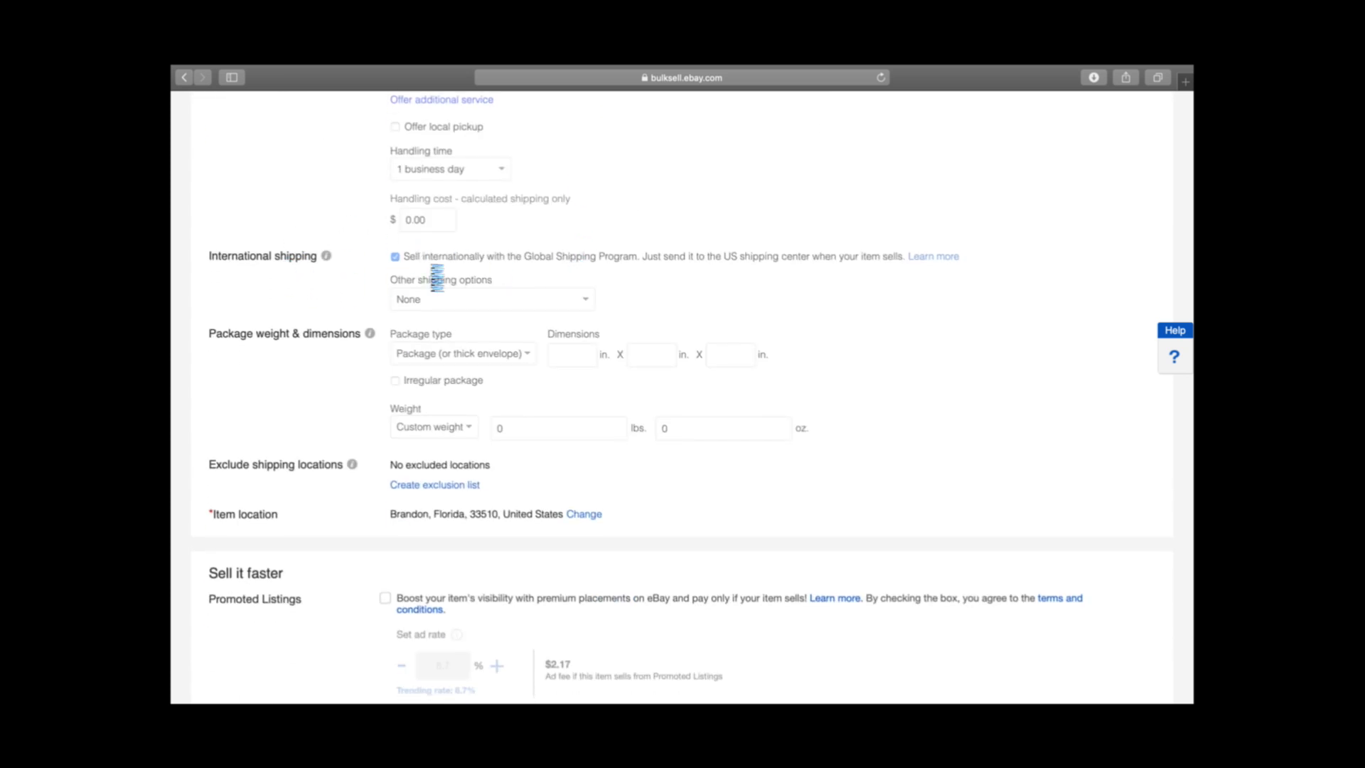
# - Turn off selling internationally with the Global Shipping Program in the international shipping settings
pyautogui.scroll(10, 436, 274)
pyautogui.scroll(2, 488, 314)
pyautogui.scroll(-8, 488, 317)
pyautogui.scroll(-10, 488, 317)
pyautogui.scroll(4, 488, 318)
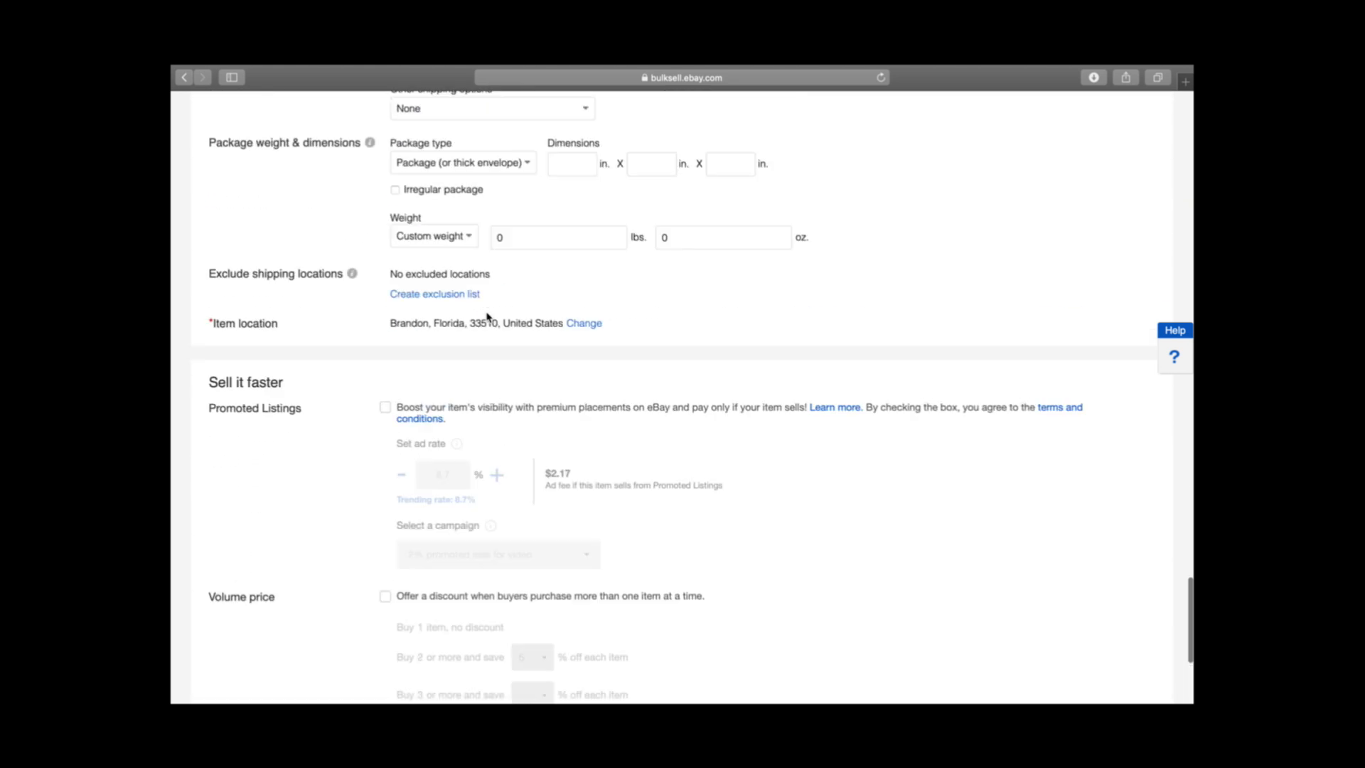
pyautogui.scroll(5, 487, 317)
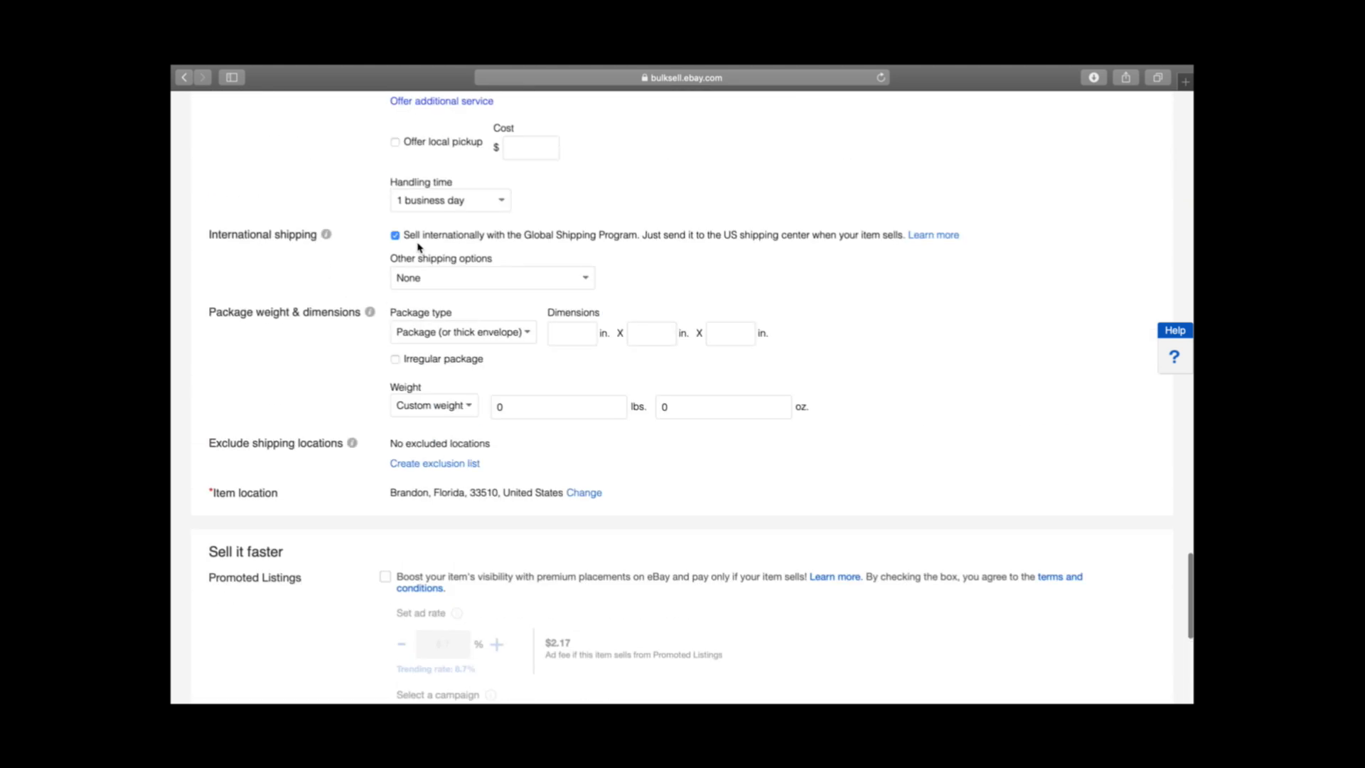
pyautogui.moveTo(629, 239); pyautogui.dragTo(552, 244)
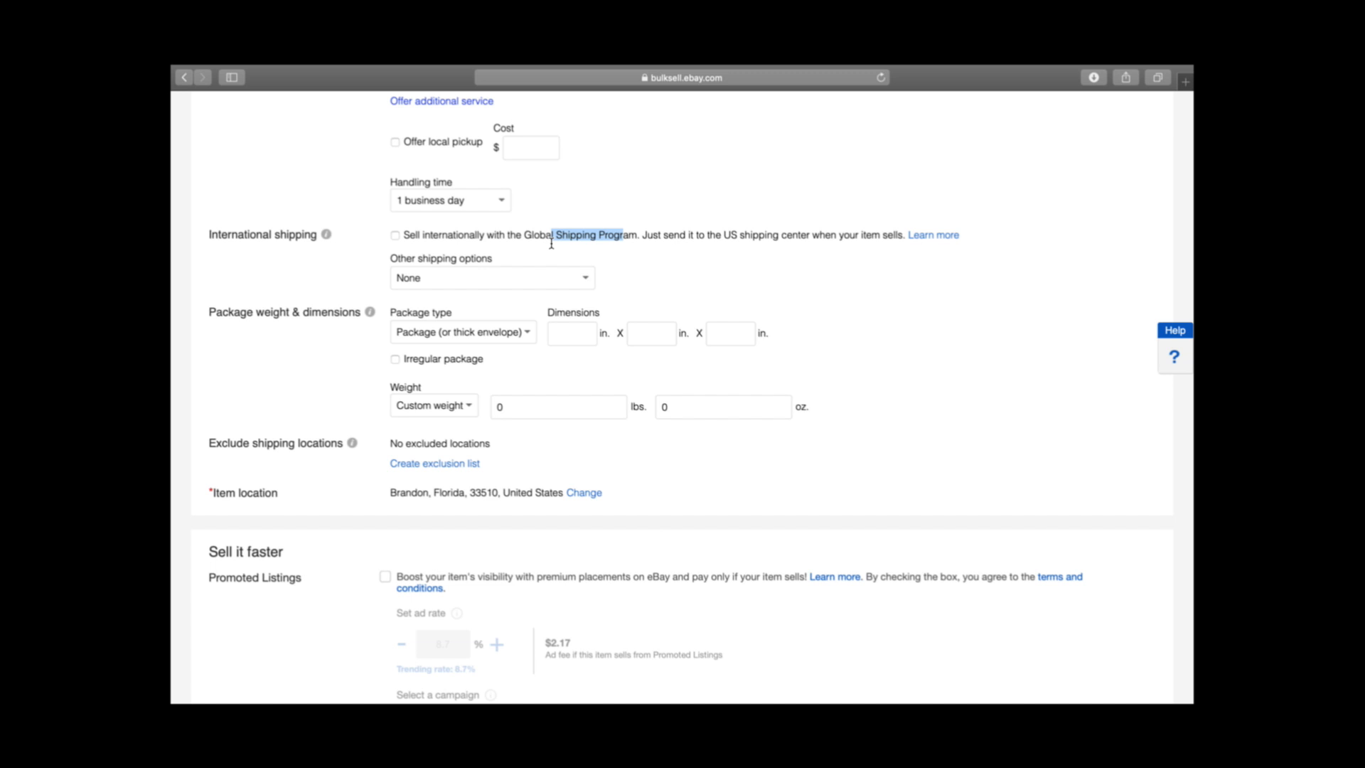
# - Review the Promoted Listings, volume price and listing fees, leaving promotion and volume discounts turned off
pyautogui.scroll(-5, 418, 357)
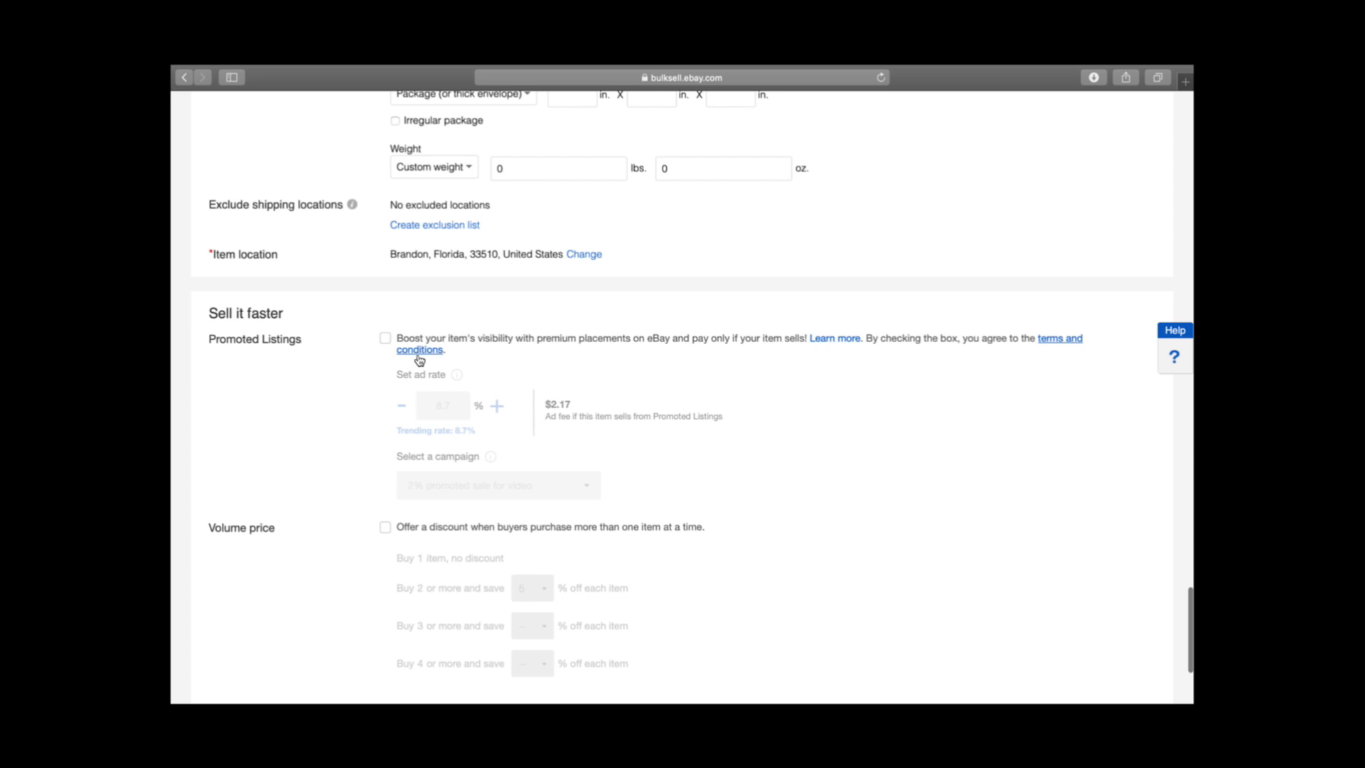
pyautogui.scroll(-3, 418, 358)
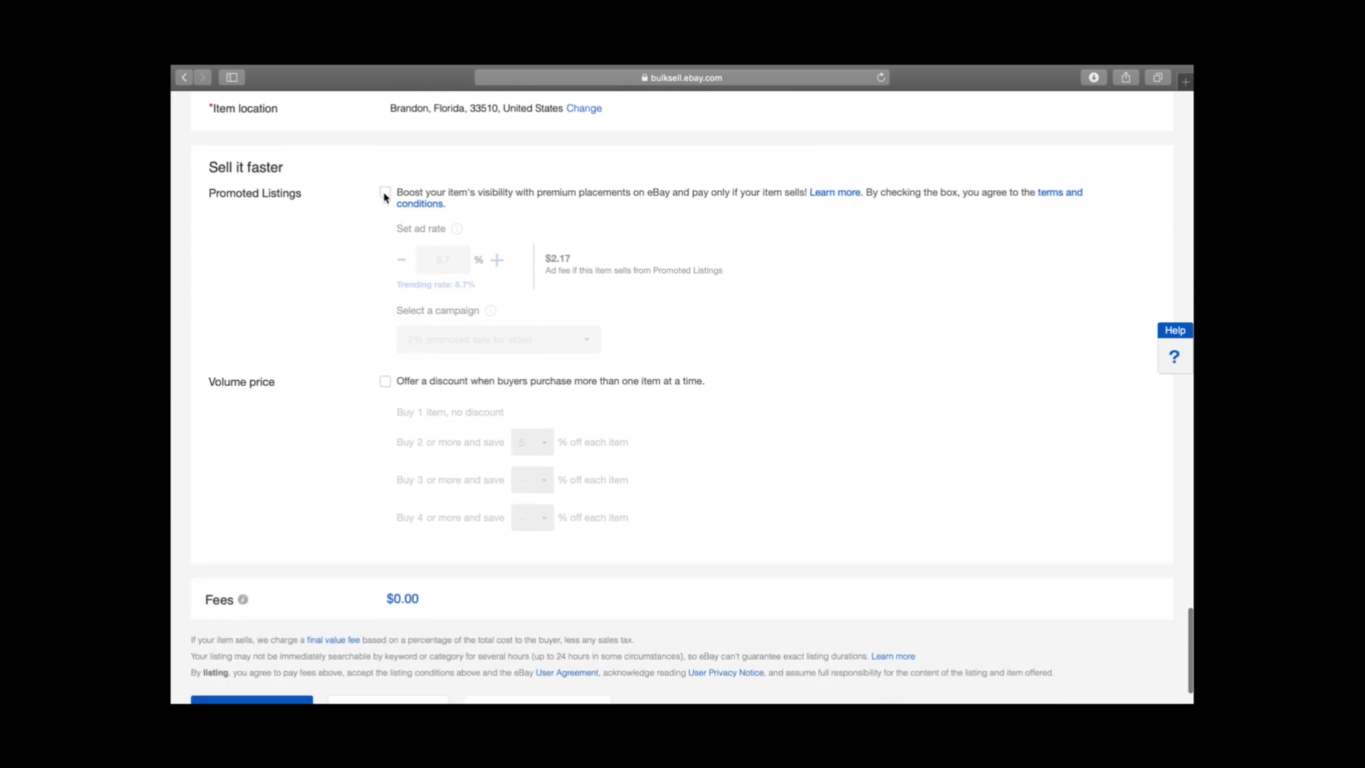
pyautogui.scroll(-2, 384, 195)
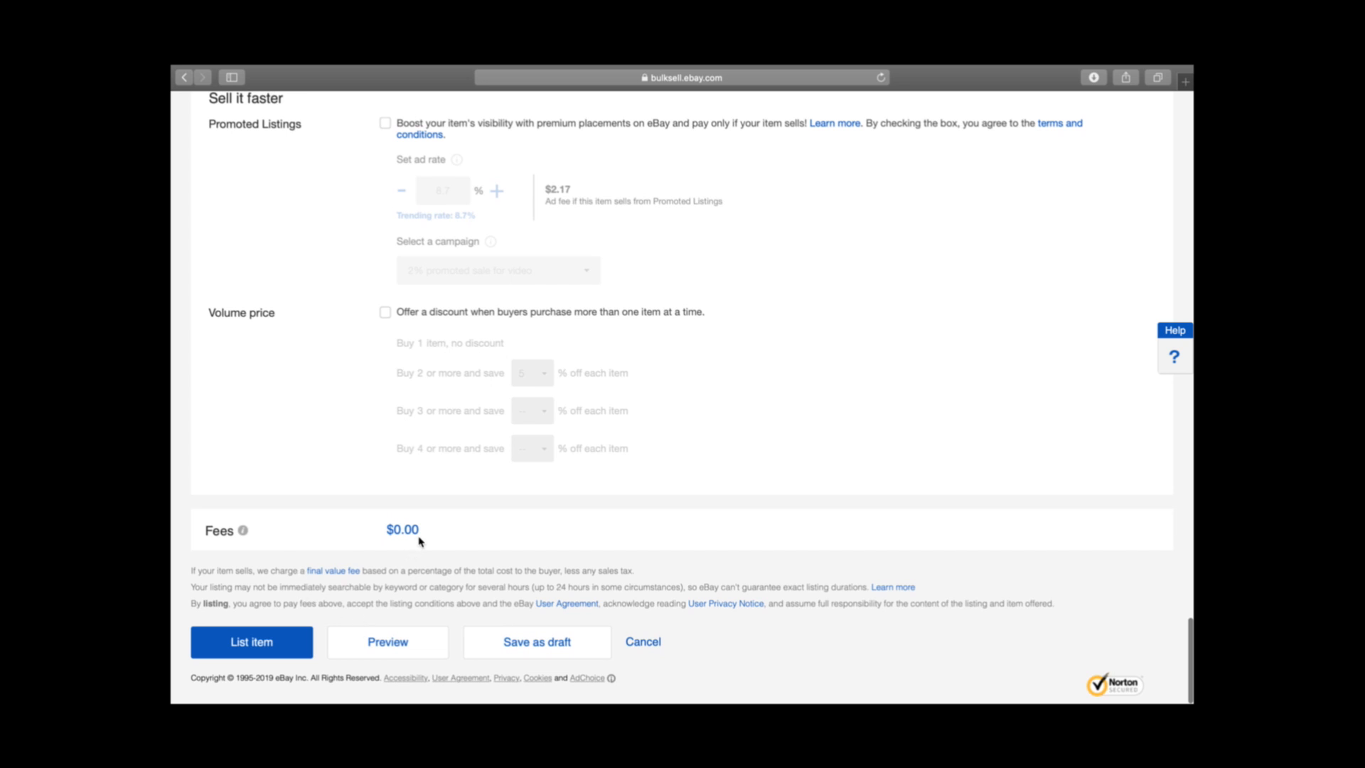
pyautogui.moveTo(425, 531); pyautogui.dragTo(388, 532)
# - Review the whole listing form, from the title and category through photos and item description to the shipping details
pyautogui.scroll(20, 574, 497)
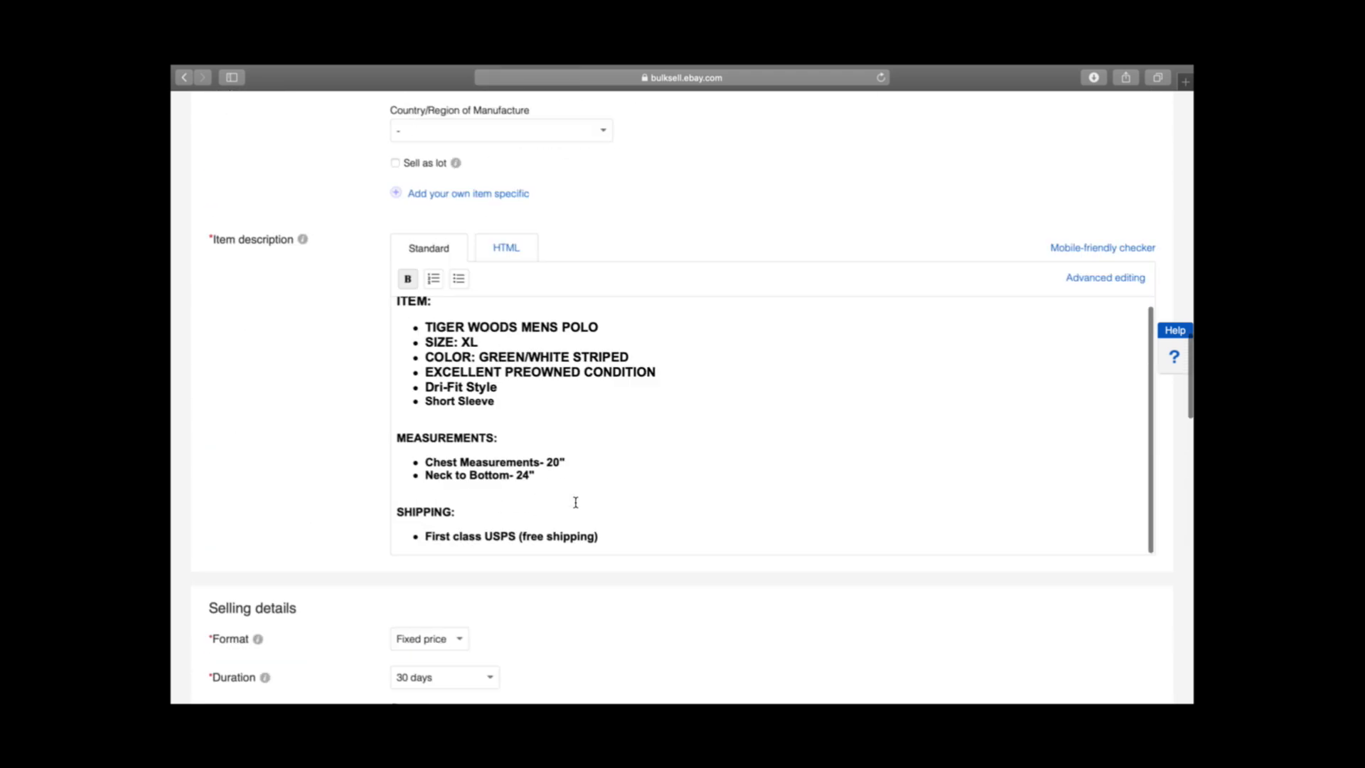
pyautogui.scroll(10, 576, 503)
pyautogui.scroll(-20, 576, 503)
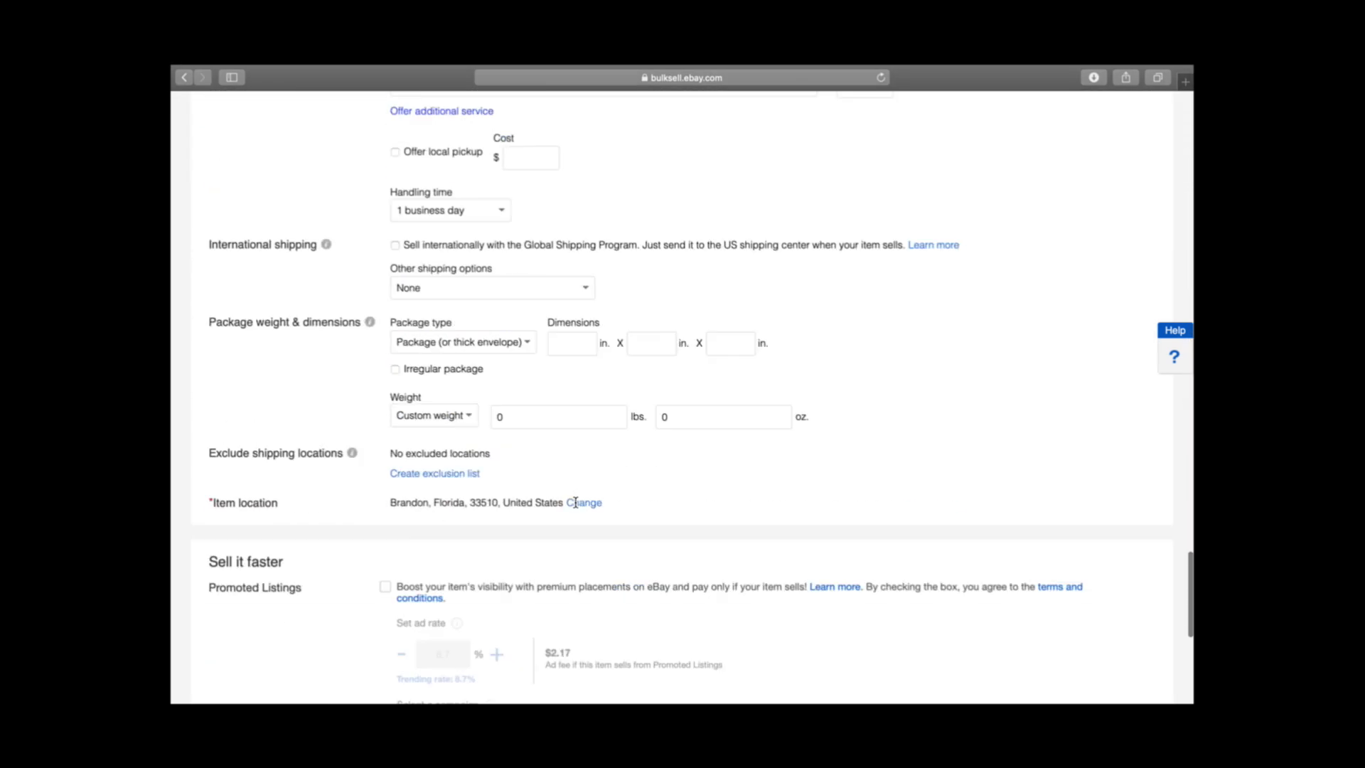
pyautogui.scroll(20, 576, 503)
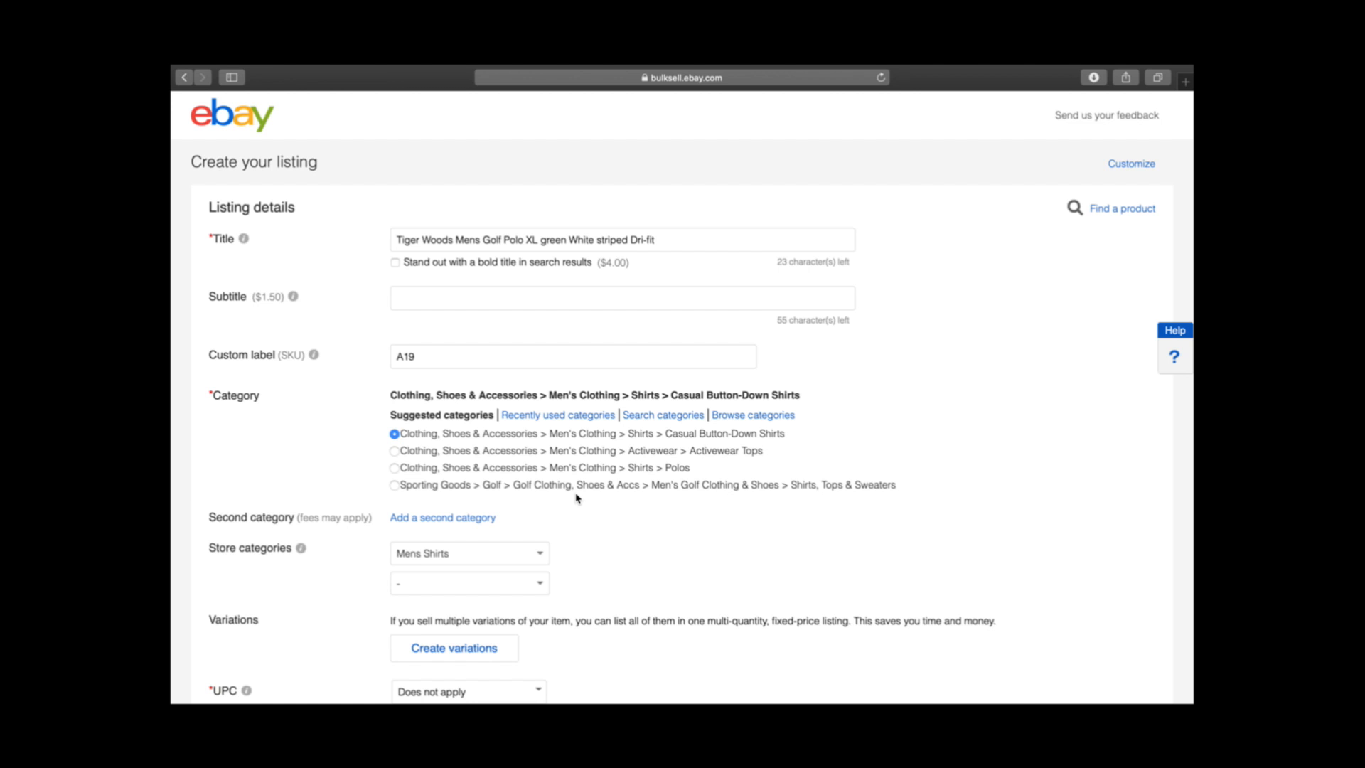
pyautogui.scroll(-15, 577, 498)
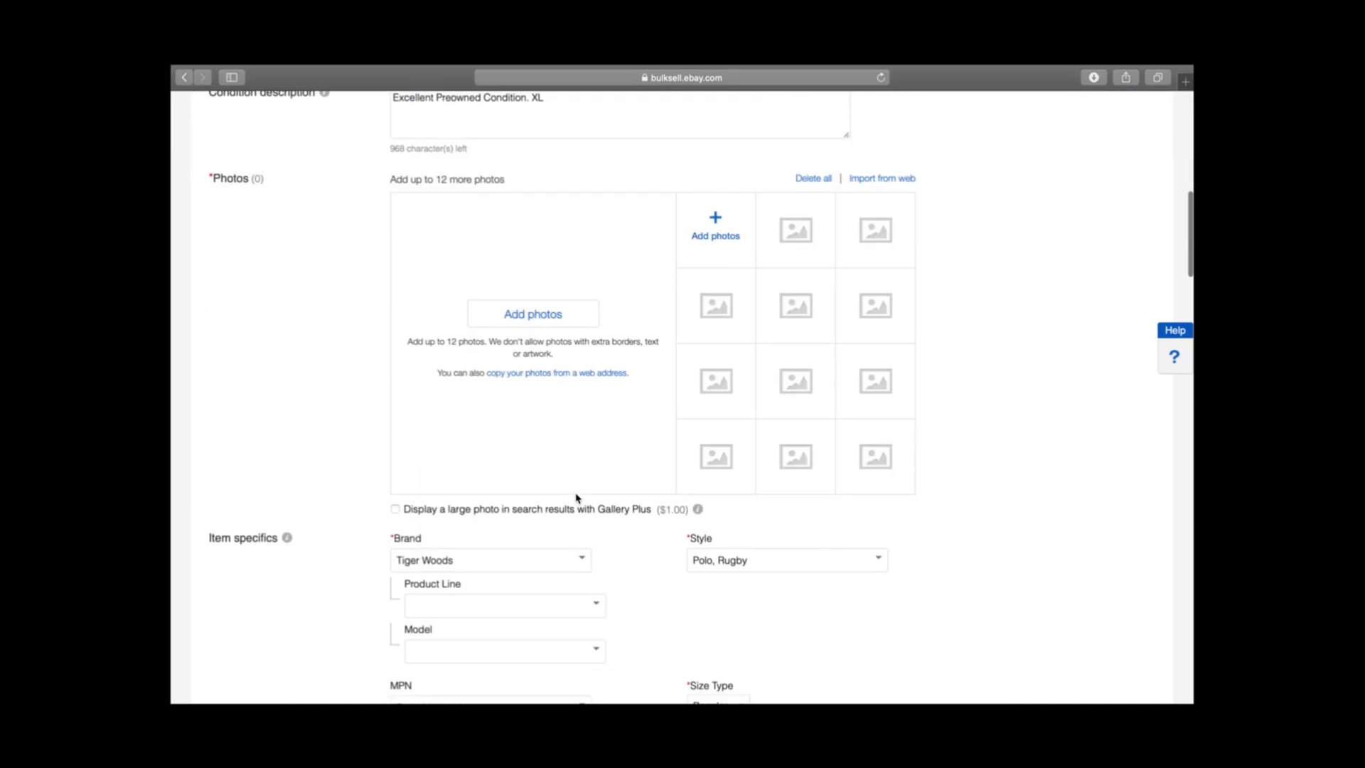